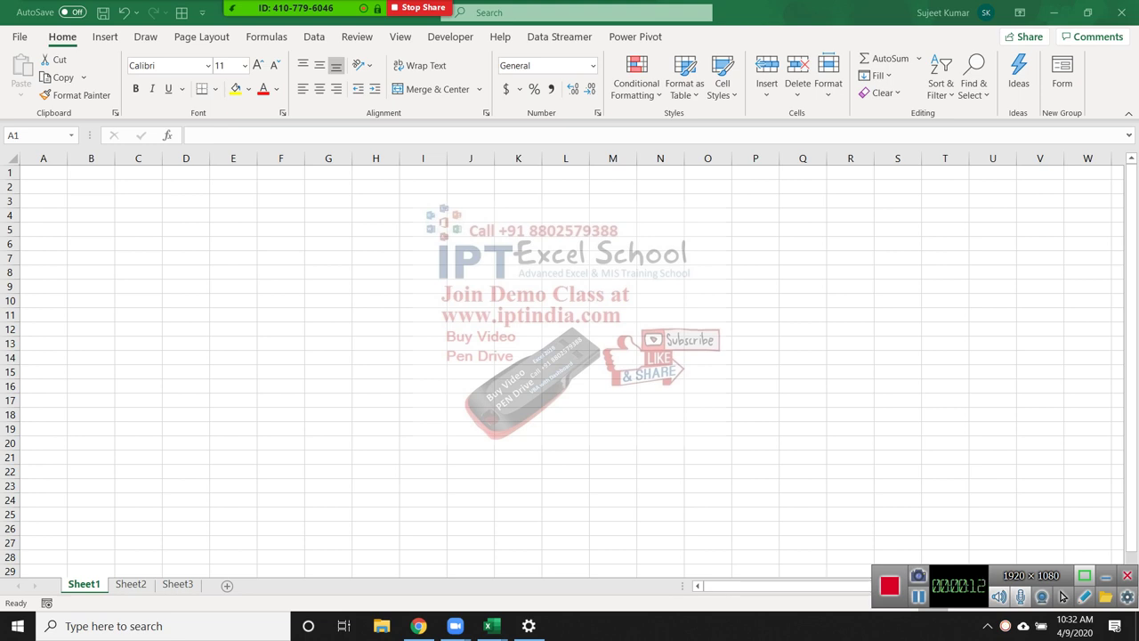
- Enter the keywords For in E3 and Do in E7
{"action": "left_click", "coordinate": [233, 200]}
{"action": "type", "text": "Fo"}
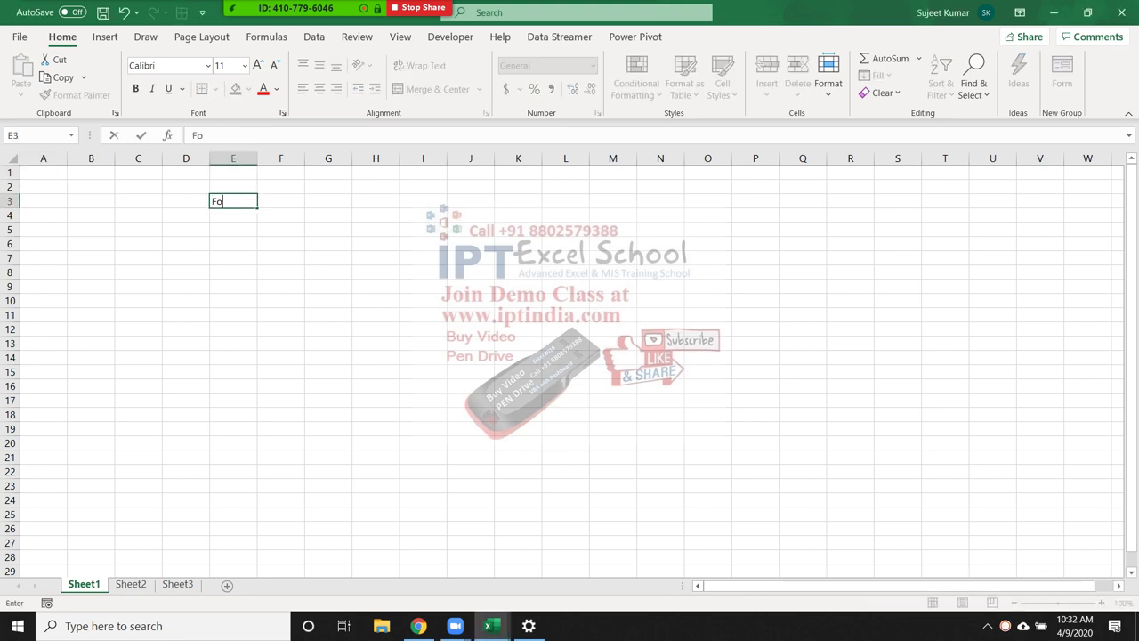
{"action": "type", "text": "r"}
{"action": "key", "text": "Return"}
{"action": "key", "text": "Return"}
{"action": "key", "text": "Return"}
{"action": "key", "text": "Return"}
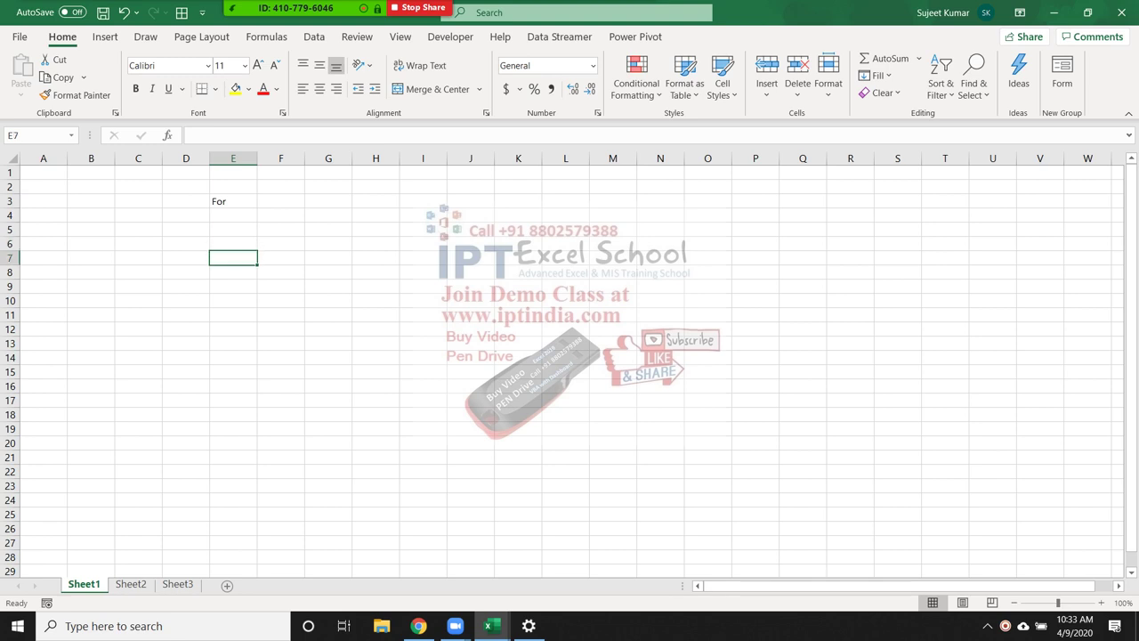
{"action": "type", "text": "Do"}
{"action": "key", "text": "Return"}
{"action": "key", "text": "Up"}
{"action": "key", "text": "Up"}
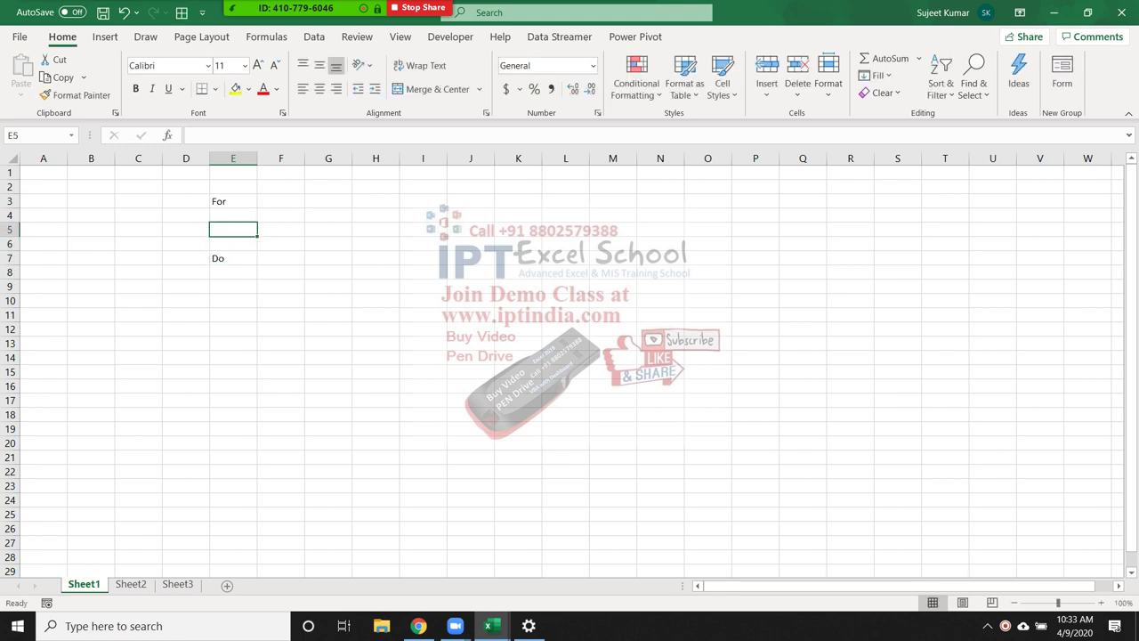
{"action": "key", "text": "Up"}
{"action": "key", "text": "Up"}
{"action": "key", "text": "Up"}
- Enter I and Each in F4:F5 and While and Until in F8:F9
{"action": "key", "text": "Right"}
{"action": "key", "text": "Down"}
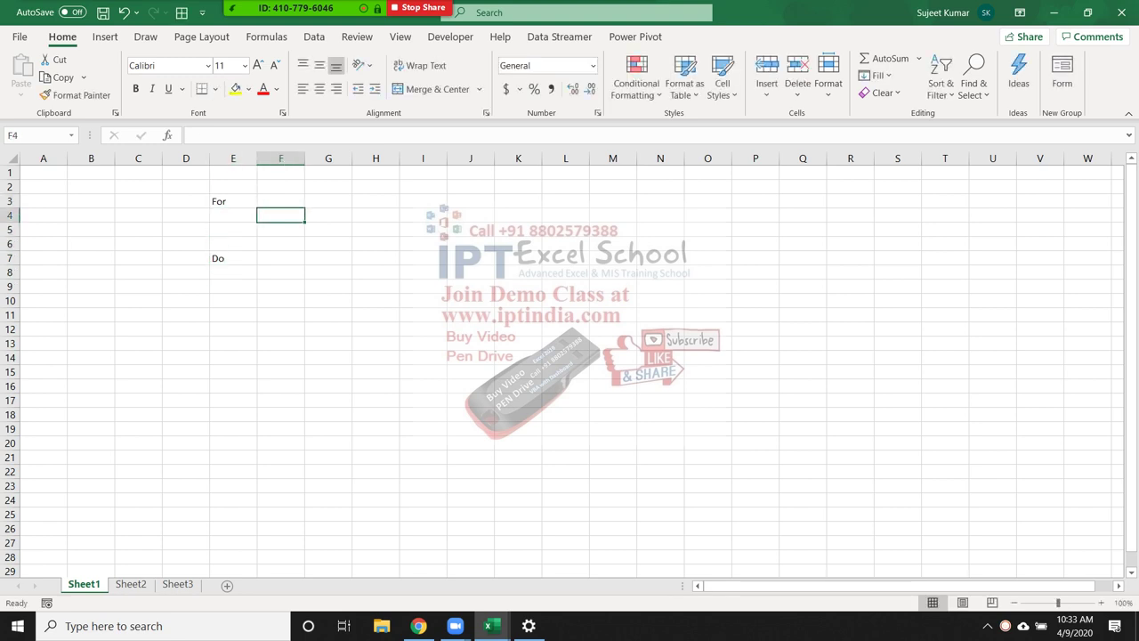
{"action": "type", "text": "I"}
{"action": "key", "text": "Return"}
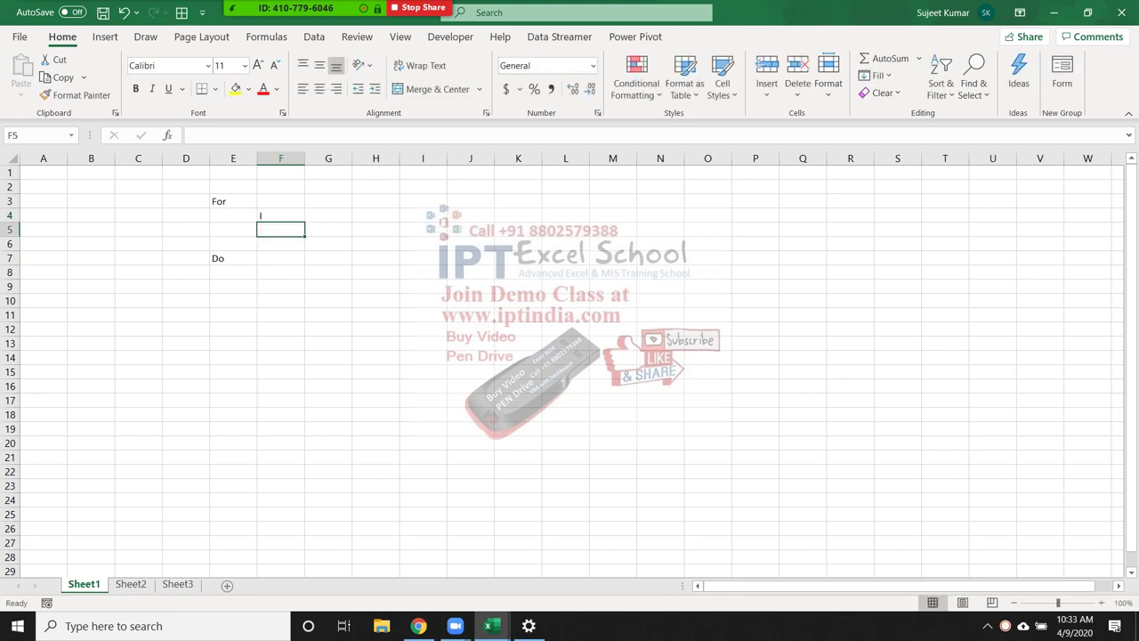
{"action": "type", "text": "Each"}
{"action": "key", "text": "Return"}
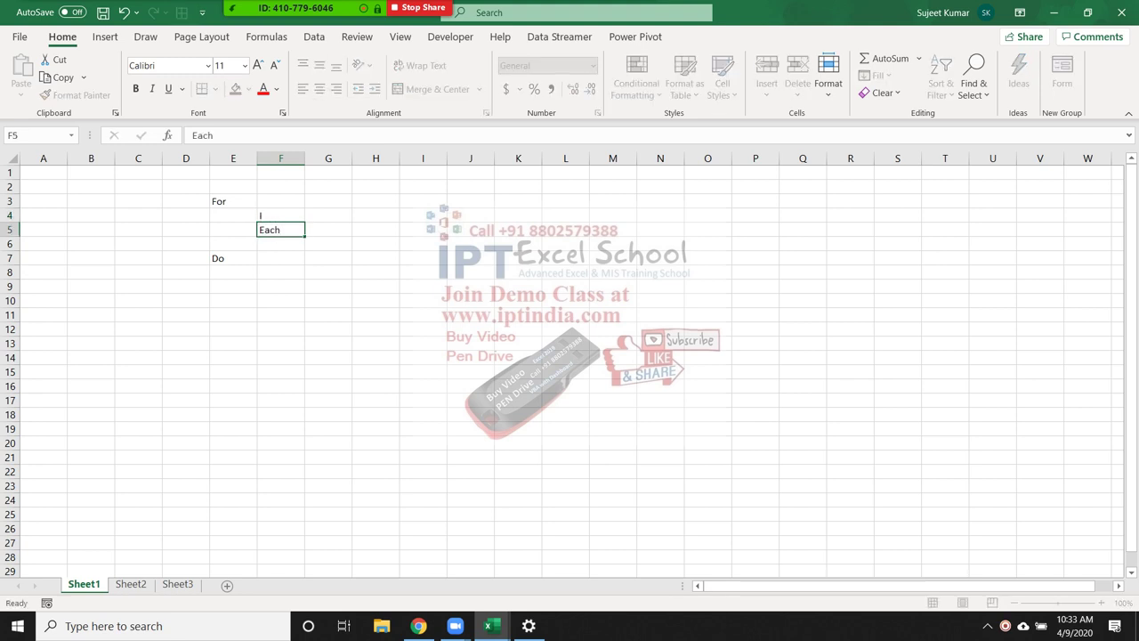
{"action": "key", "text": "Return"}
{"action": "key", "text": "Return"}
{"action": "type", "text": "W"}
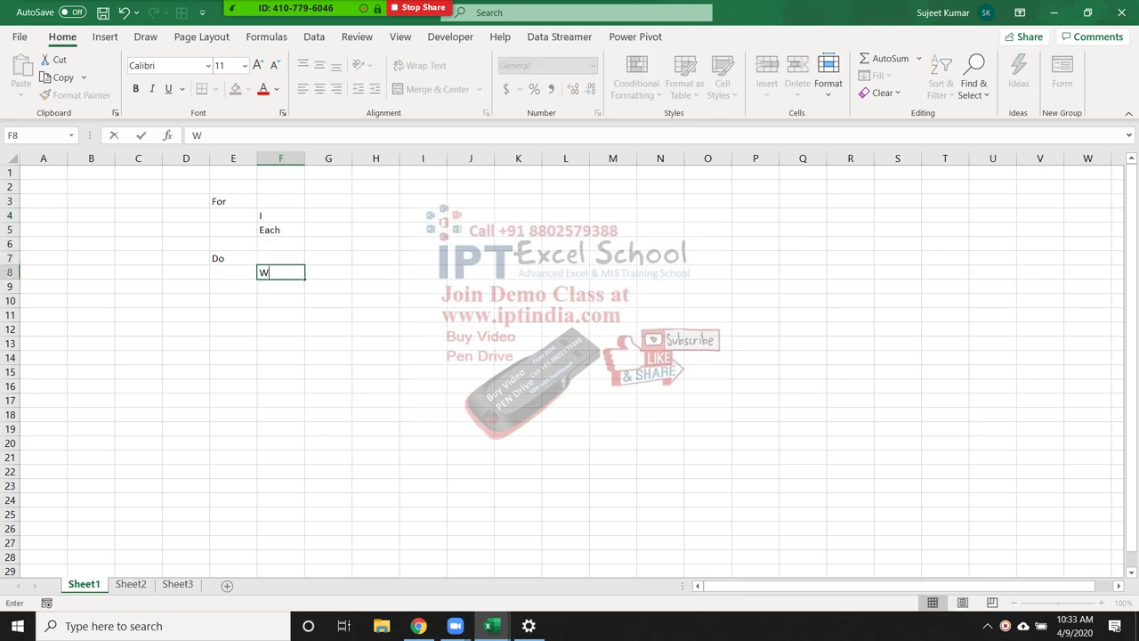
{"action": "type", "text": "hile"}
{"action": "key", "text": "Return"}
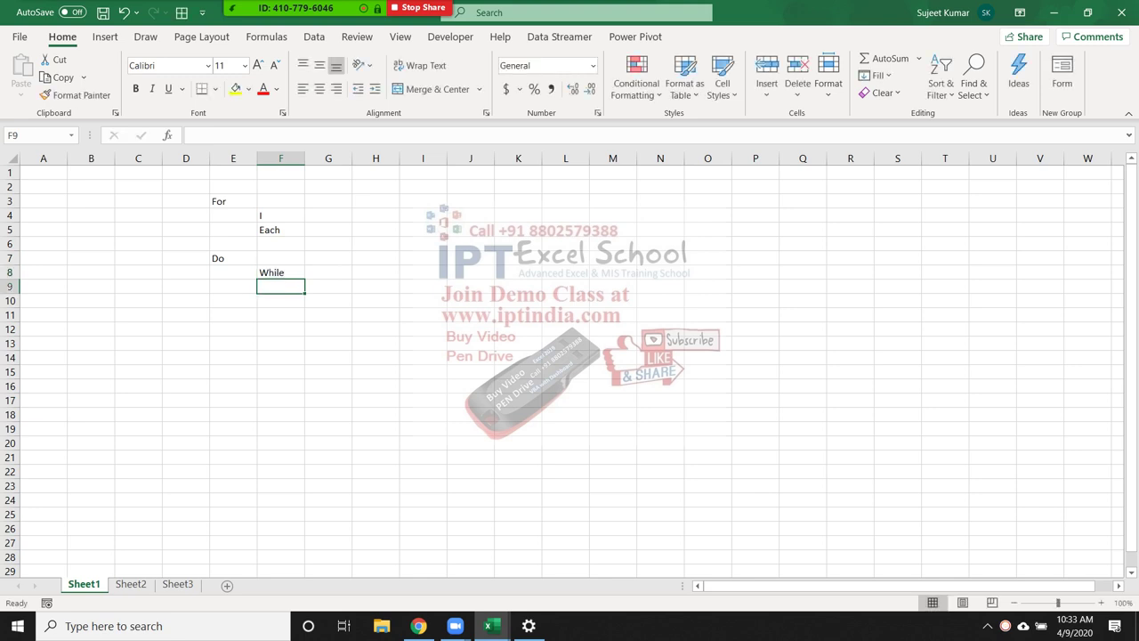
{"action": "type", "text": "U"}
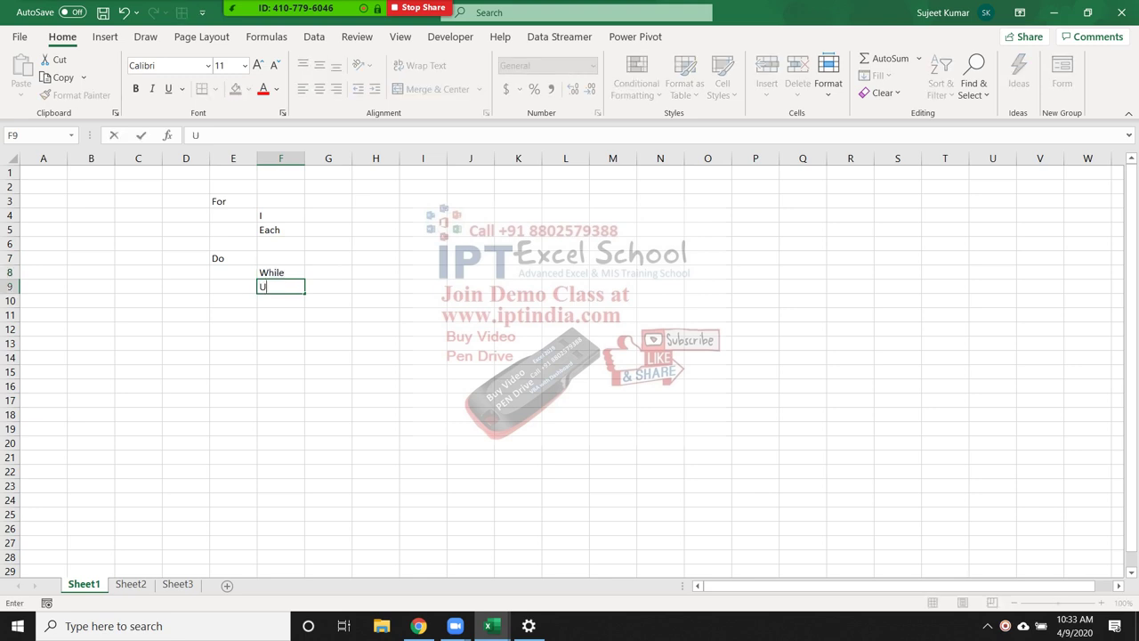
{"action": "type", "text": "ntil"}
{"action": "key", "text": "Return"}
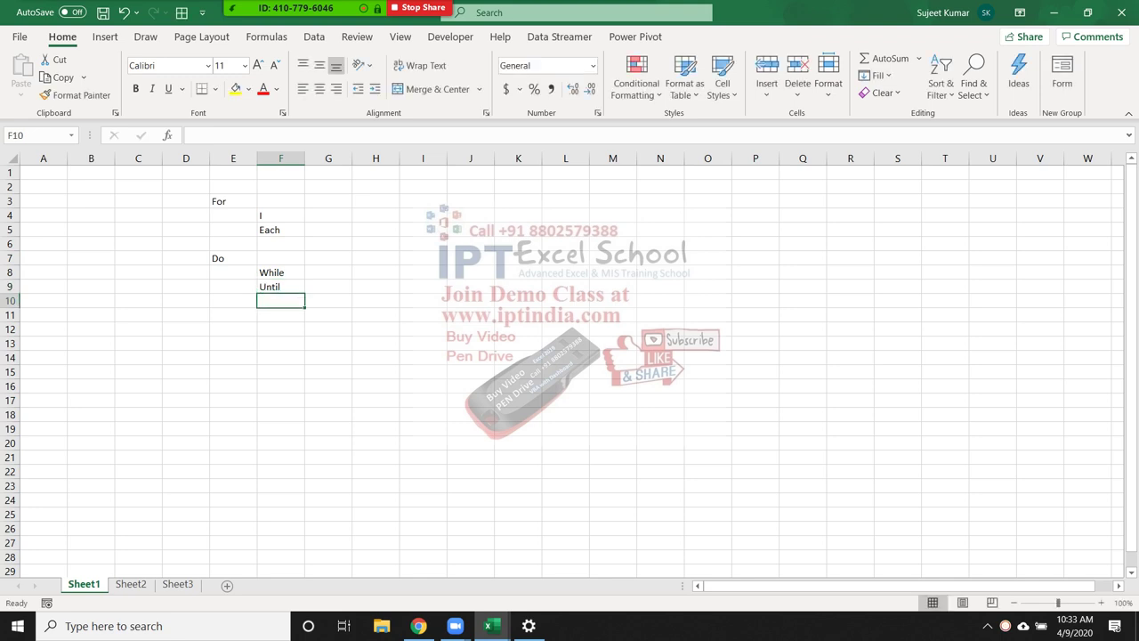
{"action": "key", "text": "Up"}
{"action": "key", "text": "Up"}
{"action": "key", "text": "Up"}
{"action": "key", "text": "Up"}
{"action": "key", "text": "Up"}
{"action": "key", "text": "Up"}
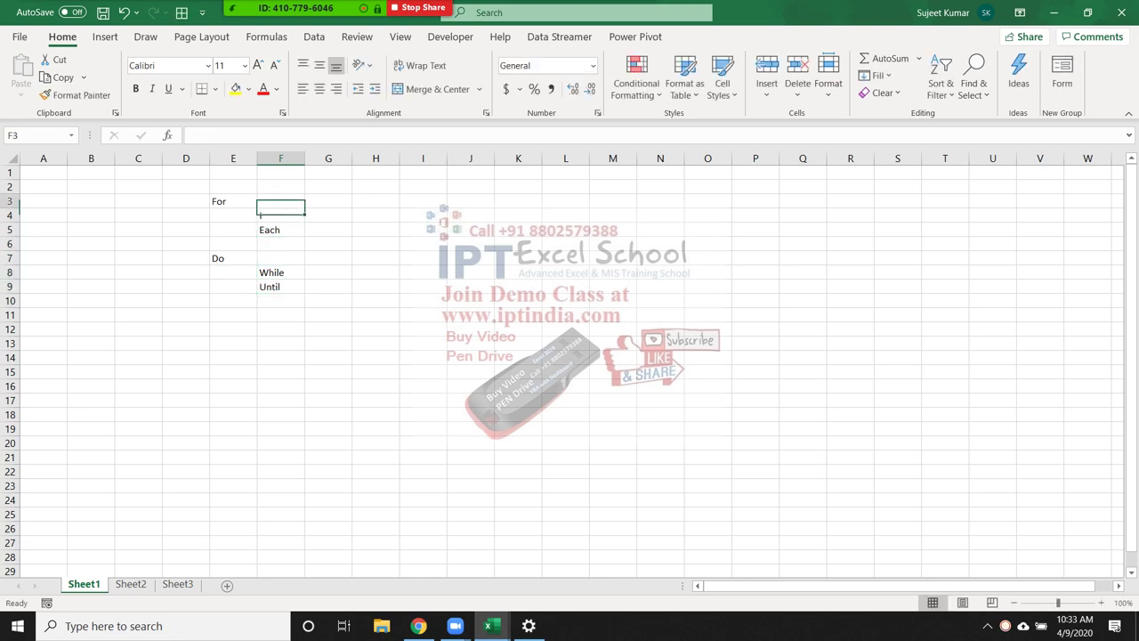
- Enter the ranges '1 to 50' in G4 and '50 to 300' in H4 beside I
{"action": "key", "text": "Right"}
{"action": "key", "text": "Down"}
{"action": "type", "text": "1 t"}
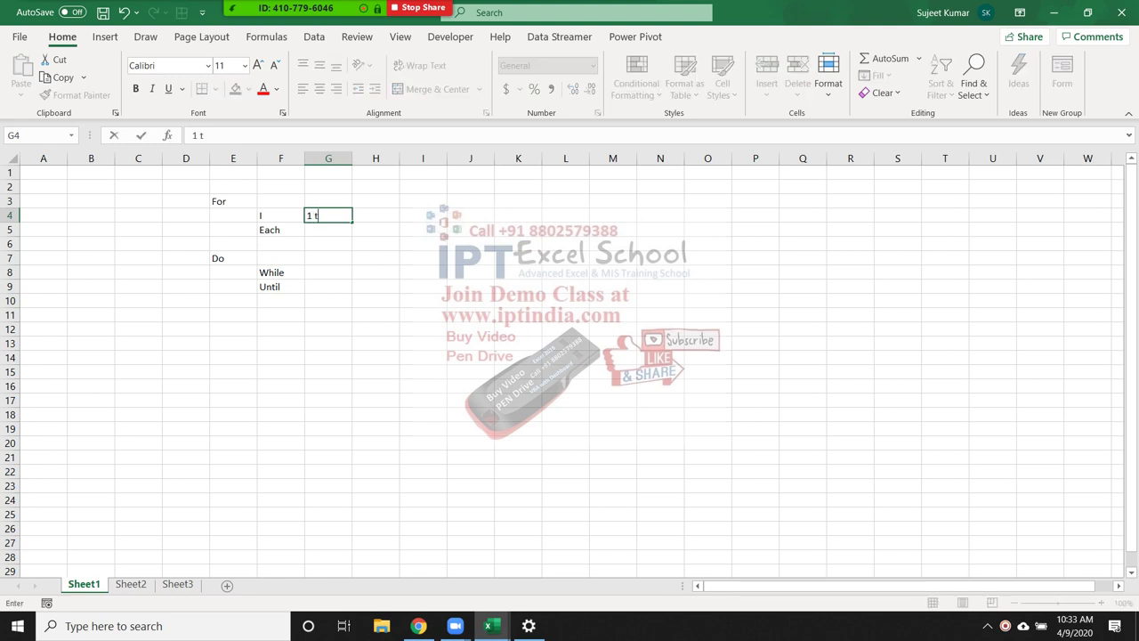
{"action": "type", "text": "o 50"}
{"action": "key", "text": "Return"}
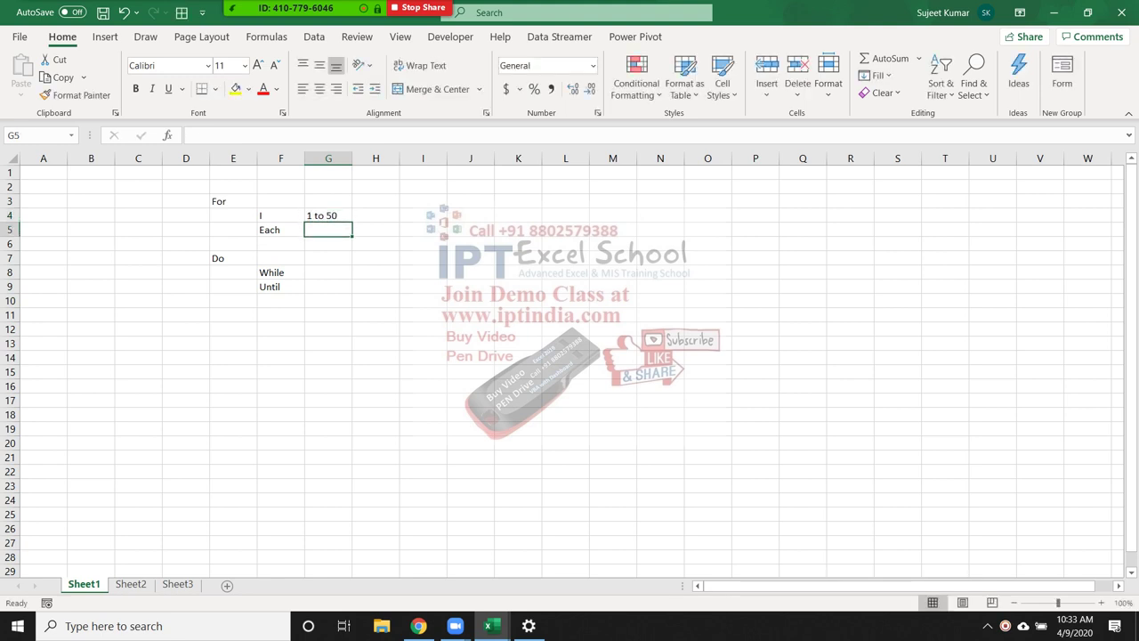
{"action": "key", "text": "Up"}
{"action": "key", "text": "Right"}
{"action": "type", "text": "5"}
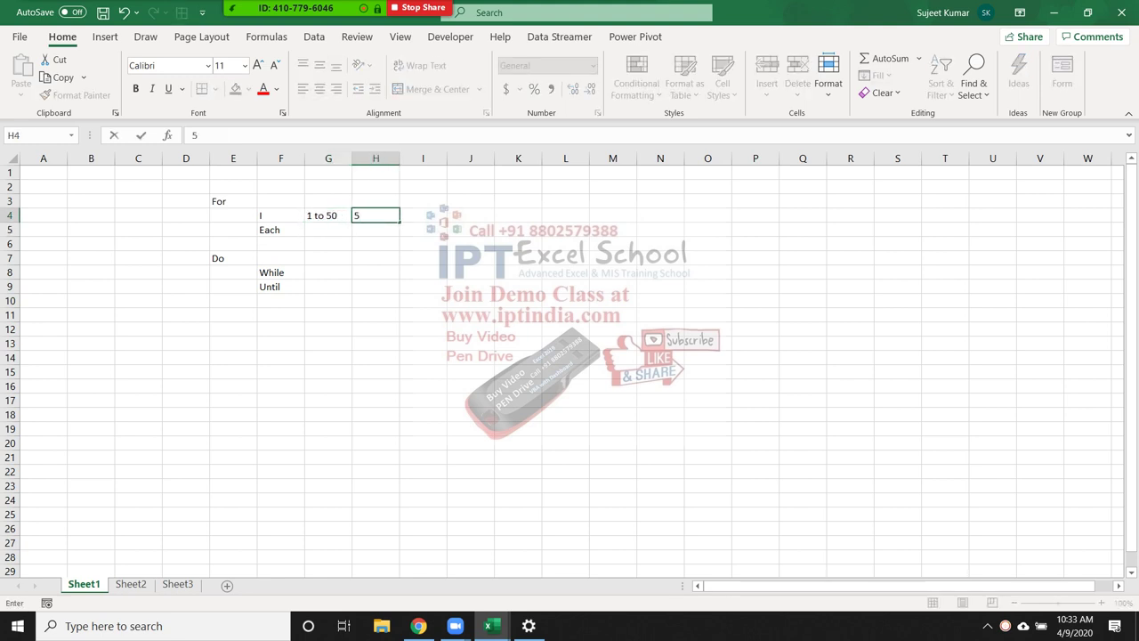
{"action": "type", "text": "0 to "}
{"action": "type", "text": "300"}
{"action": "key", "text": "Return"}
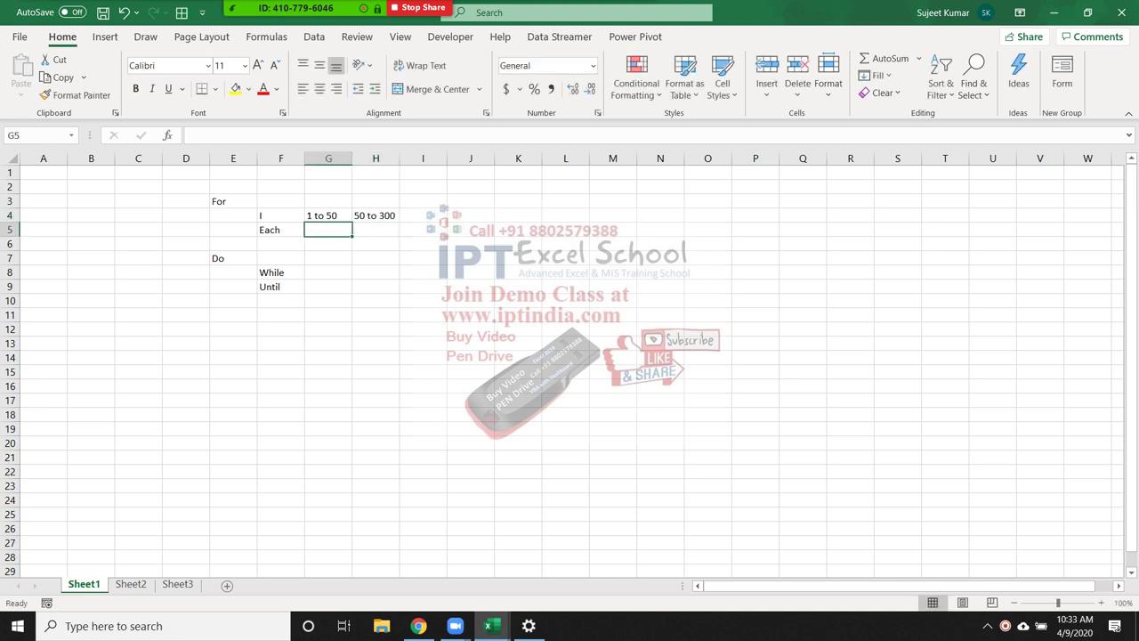
- Enter Selection in G5 and Oject in H5 beside Each
{"action": "type", "text": "Sele"}
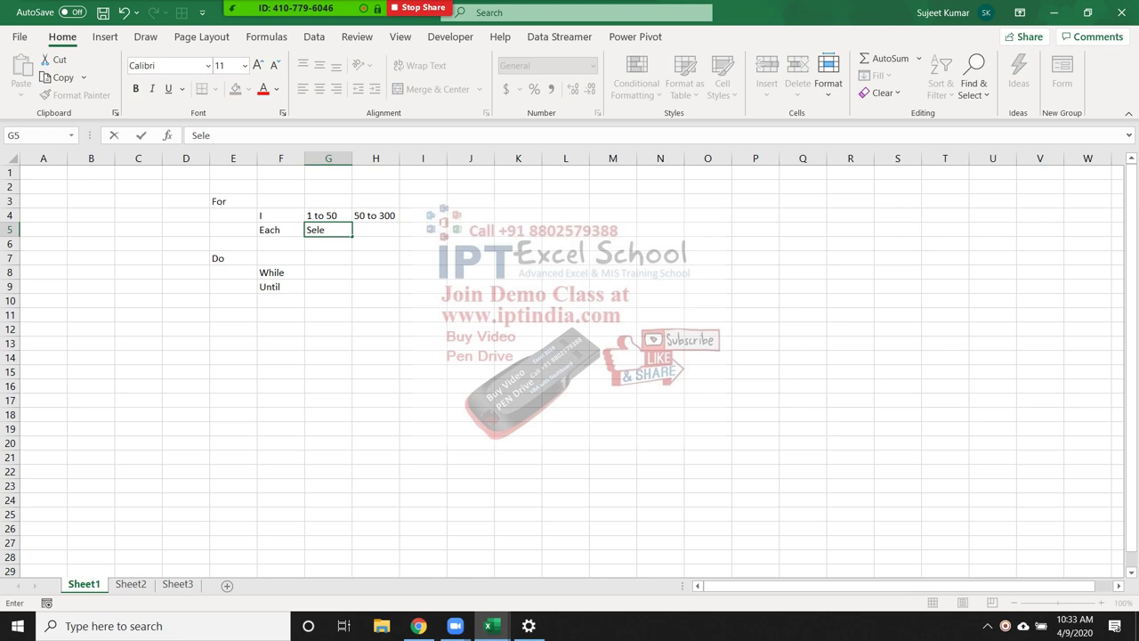
{"action": "type", "text": "ction"}
{"action": "key", "text": "Tab"}
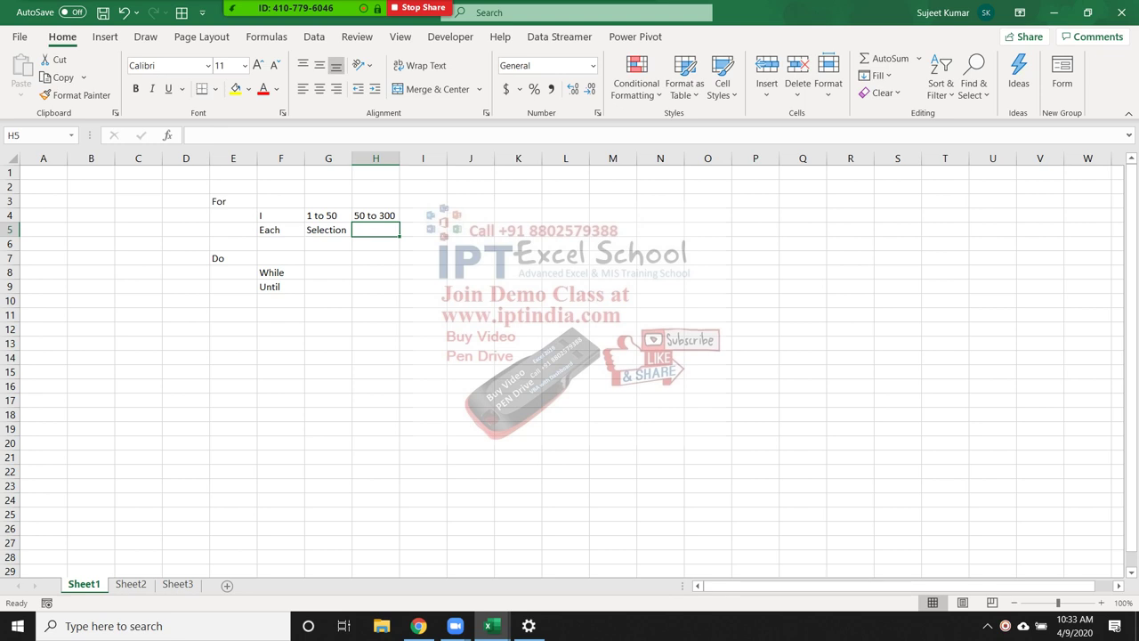
{"action": "type", "text": "O"}
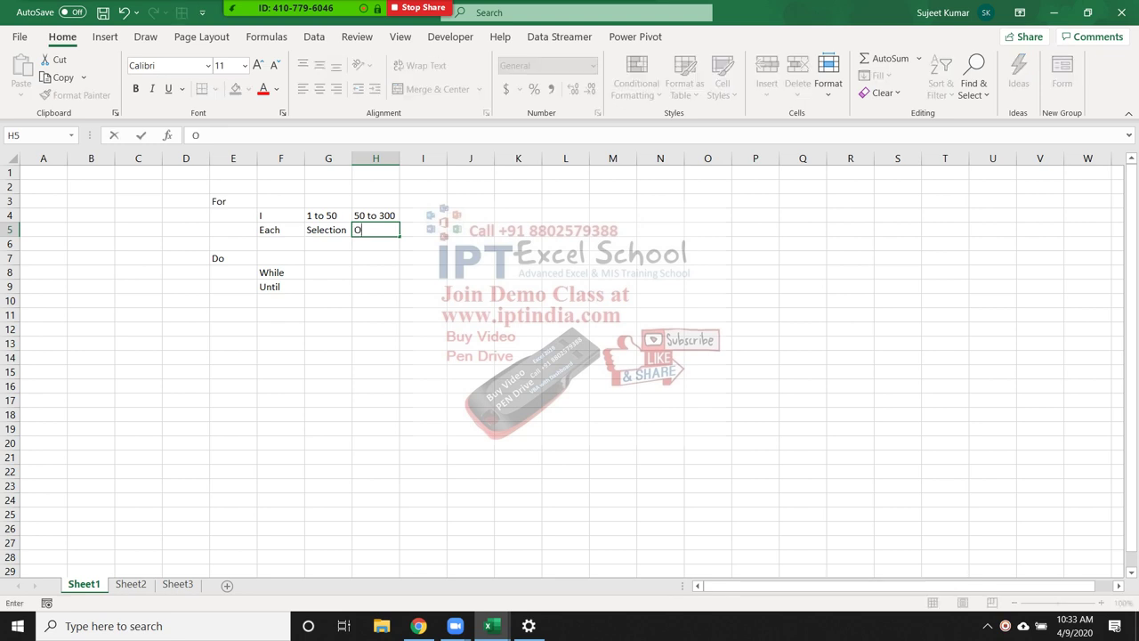
{"action": "type", "text": "ject"}
{"action": "key", "text": "Return"}
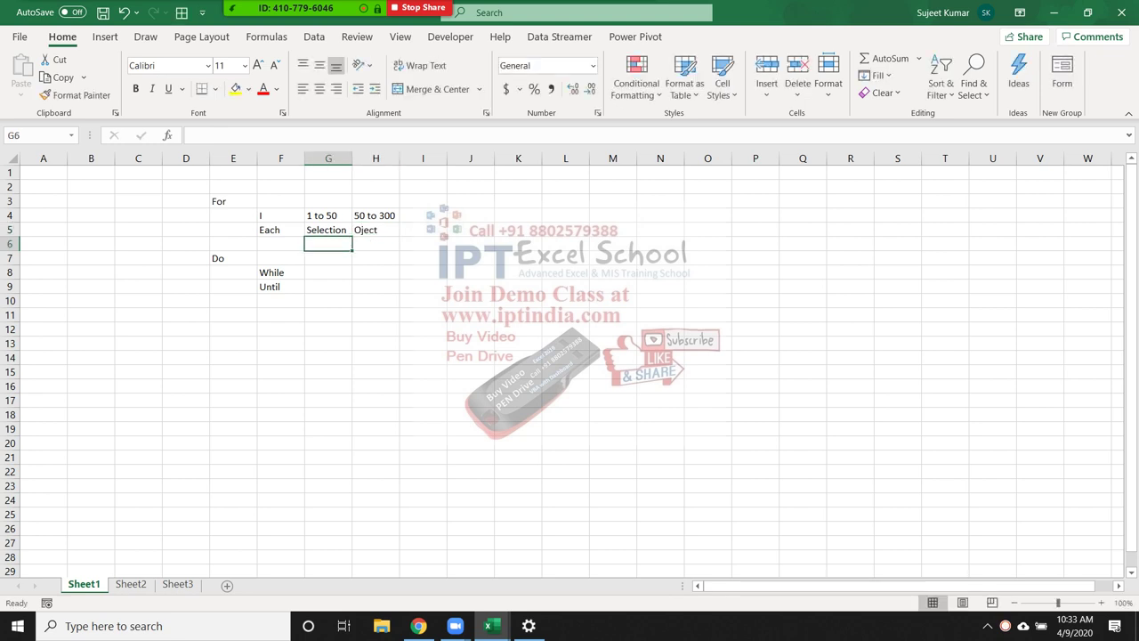
{"action": "key", "text": "Down"}
{"action": "key", "text": "Down"}
{"action": "key", "text": "Left"}
{"action": "key", "text": "Down"}
{"action": "key", "text": "Right"}
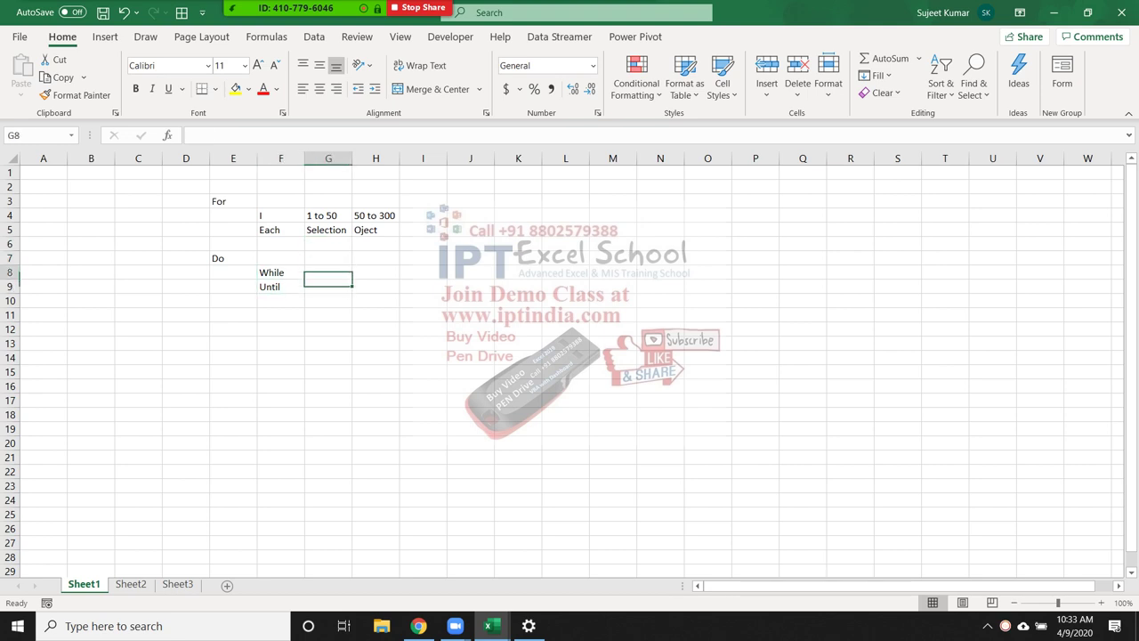
{"action": "key", "text": "Up"}
{"action": "left_click", "coordinate": [280, 272]}
{"action": "left_click", "coordinate": [281, 287]}
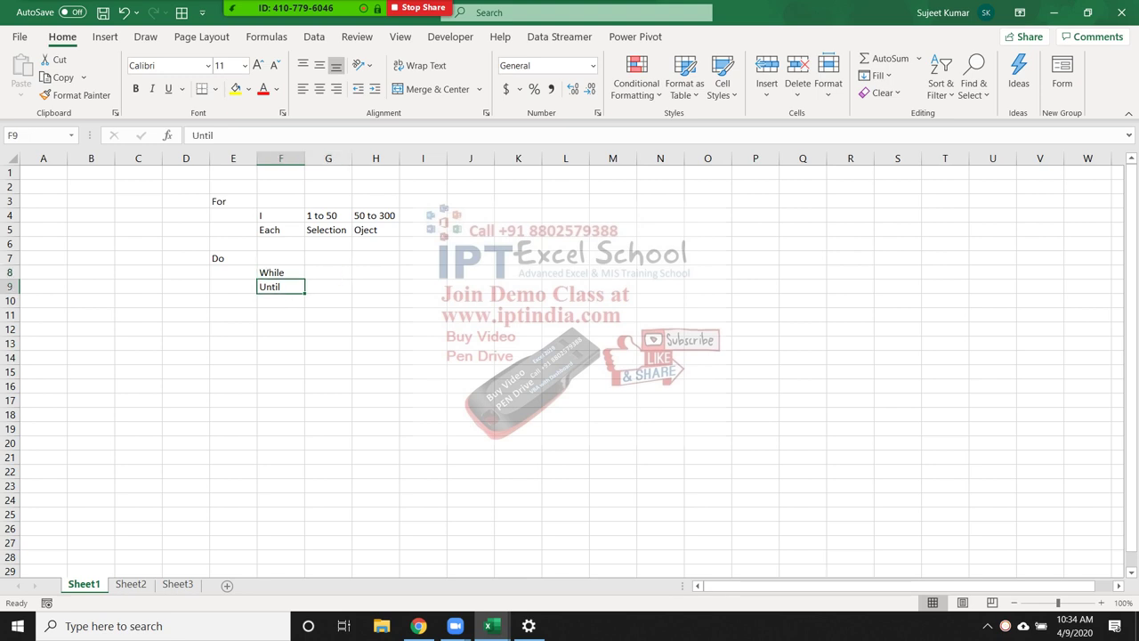
{"action": "key", "text": "Left"}
{"action": "key", "text": "Left"}
{"action": "key", "text": "Up"}
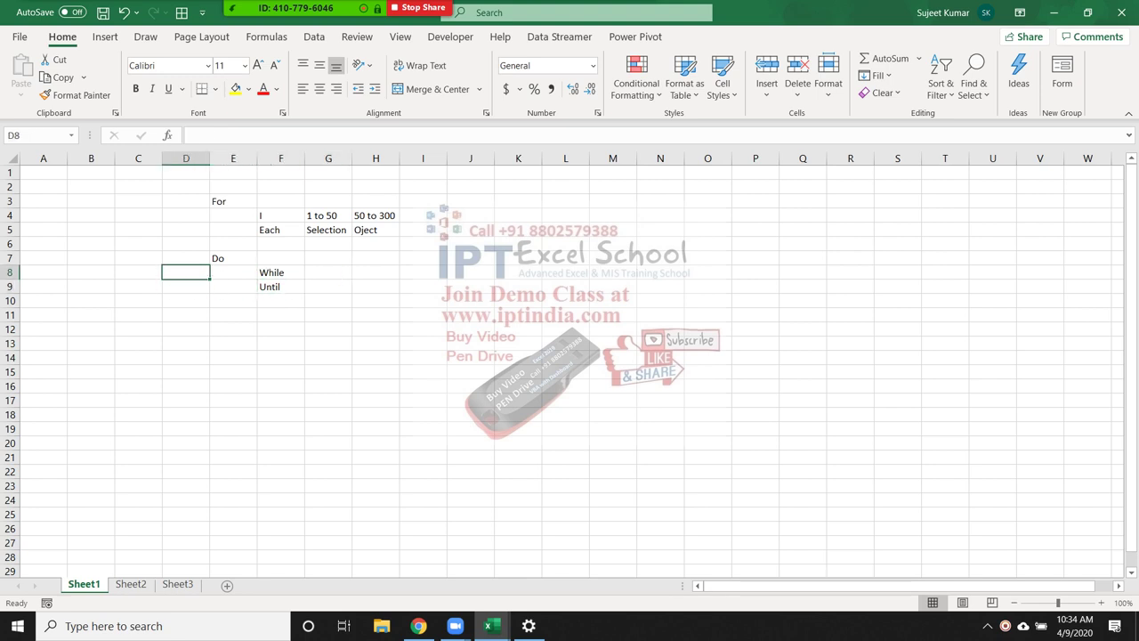
- On Sheet2, add the headers Name, City and Amt in A1:C1
{"action": "key", "text": "ctrl+Page_Down"}
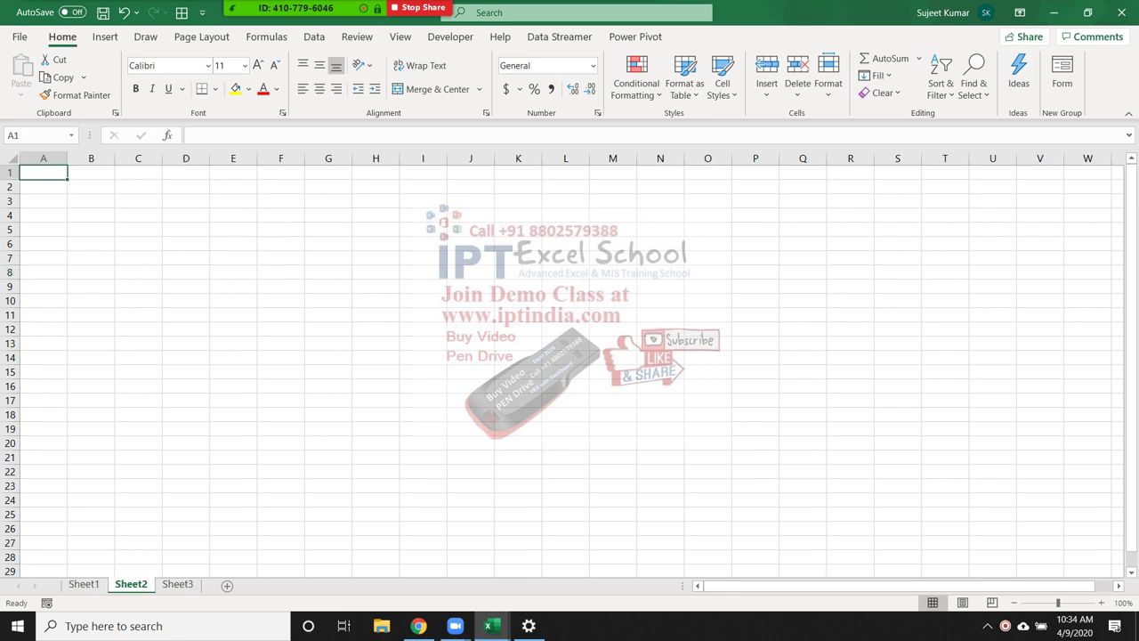
{"action": "type", "text": "N"}
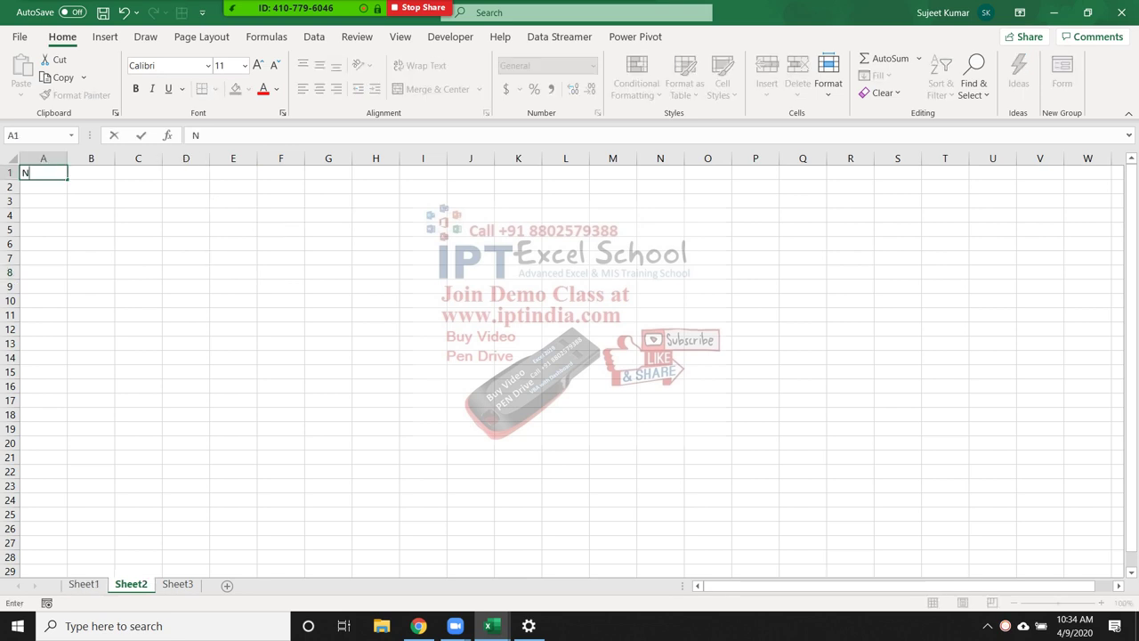
{"action": "type", "text": "maw"}
{"action": "key", "text": "BackSpace"}
{"action": "key", "text": "BackSpace"}
{"action": "key", "text": "BackSpace"}
{"action": "type", "text": "a"}
{"action": "type", "text": "me"}
{"action": "key", "text": "Tab"}
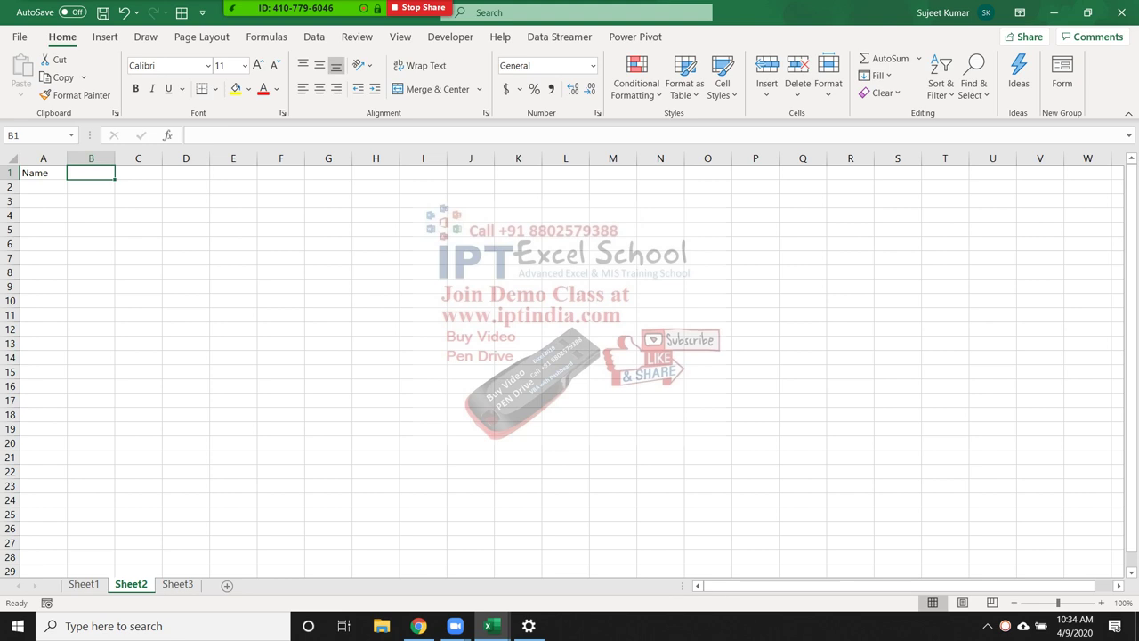
{"action": "type", "text": "City"}
{"action": "key", "text": "Tab"}
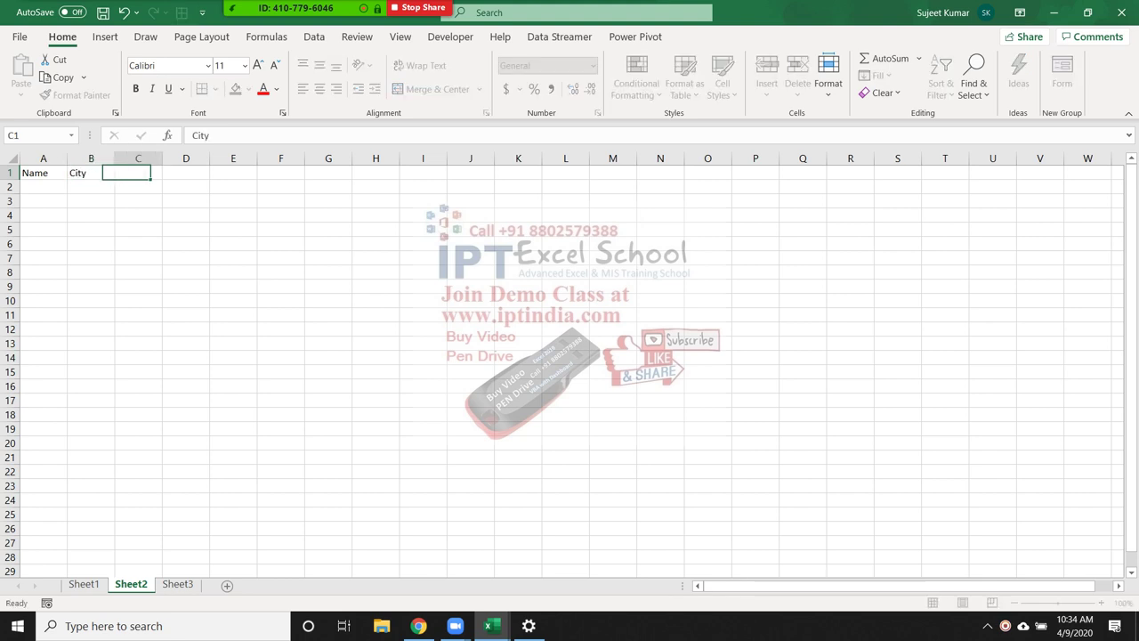
{"action": "type", "text": "Amt"}
{"action": "key", "text": "Return"}
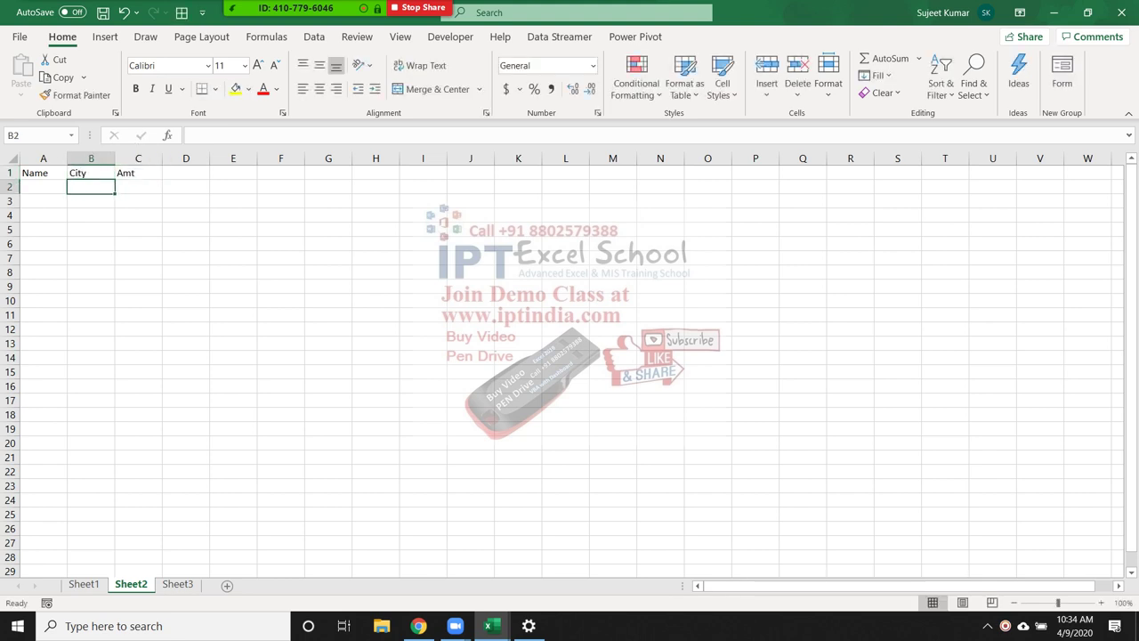
- Enter Pune in B2 and fill city names down to B5
{"action": "type", "text": "Pun"}
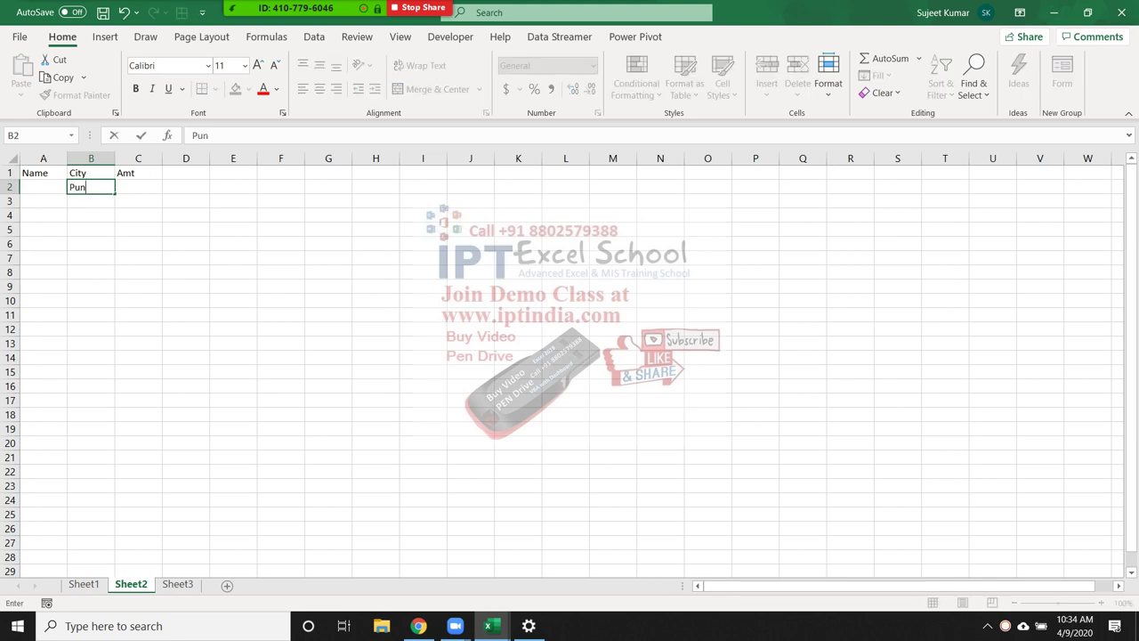
{"action": "type", "text": "e"}
{"action": "key", "text": "Return"}
{"action": "left_click", "coordinate": [90, 187]}
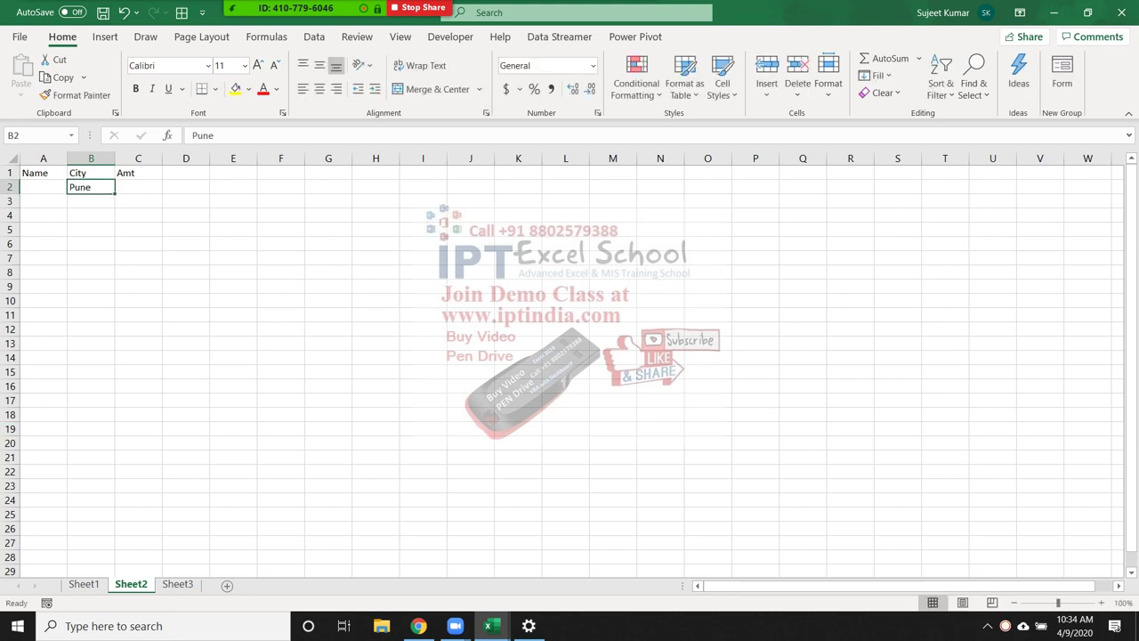
{"action": "left_click_drag", "start_coordinate": [115, 193], "coordinate": [115, 234]}
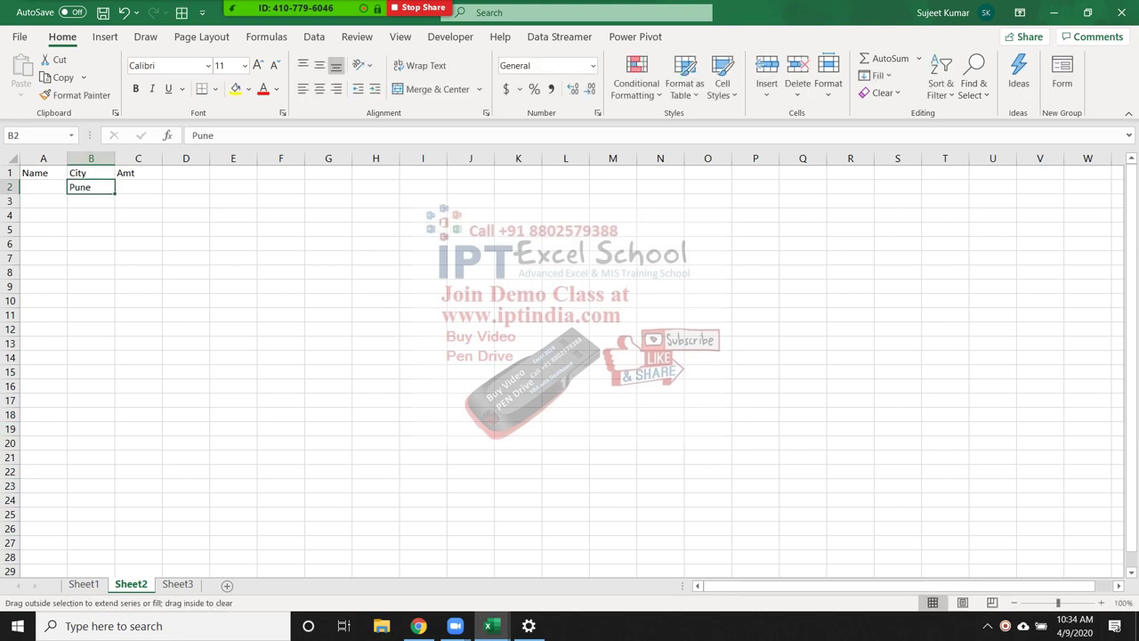
- Label A6 Total and put a SUM of the Amt cells in C6
{"action": "left_click", "coordinate": [42, 243]}
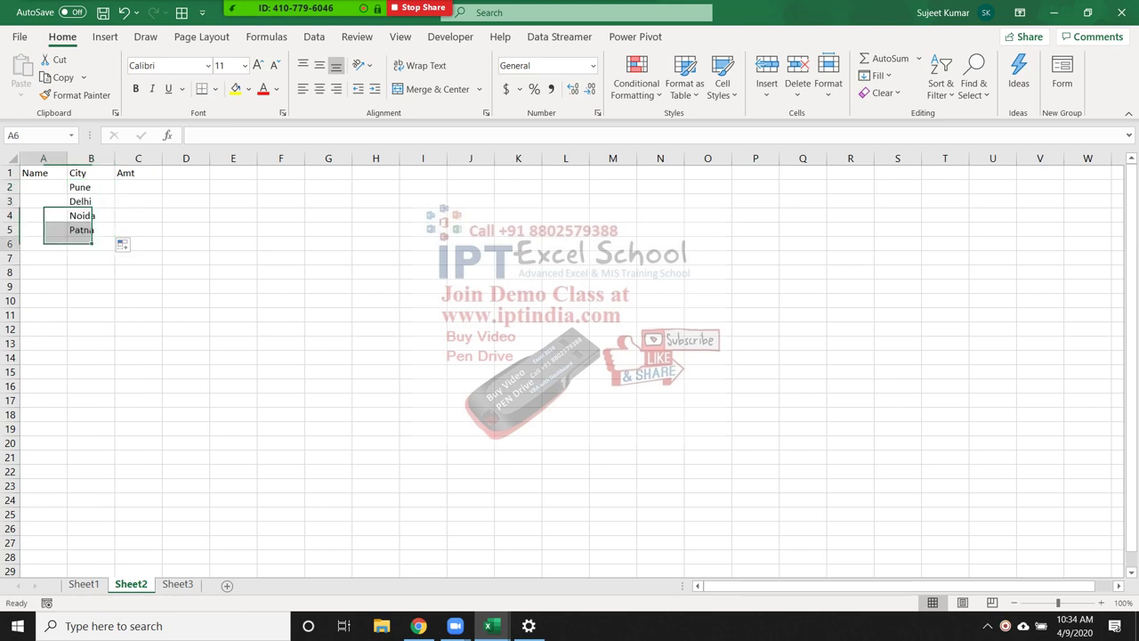
{"action": "type", "text": "Total"}
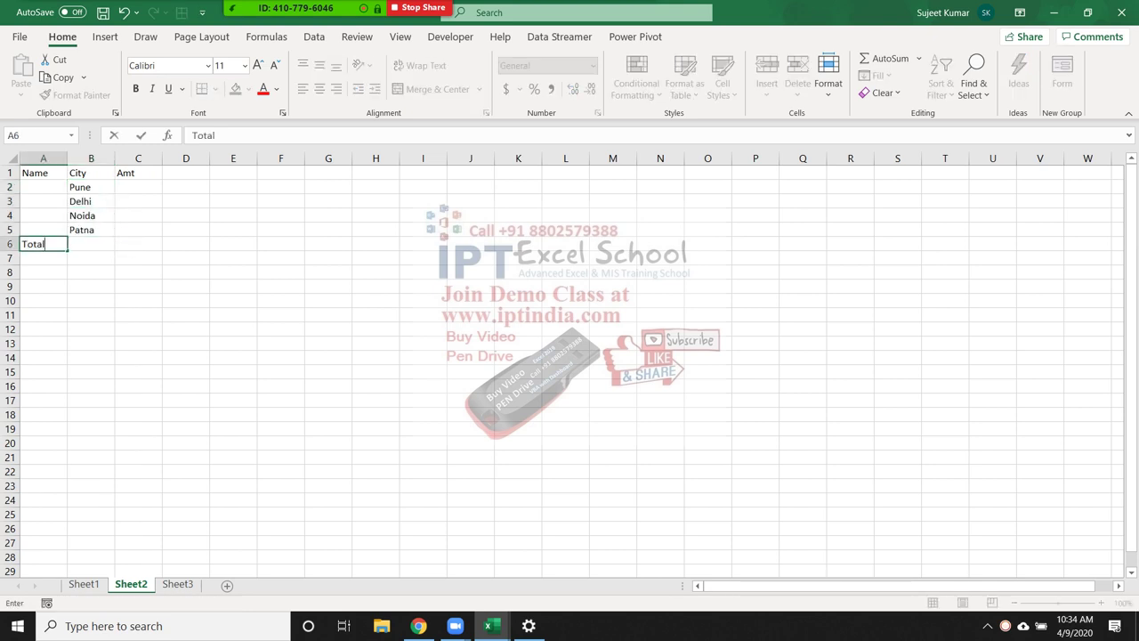
{"action": "key", "text": "Tab"}
{"action": "key", "text": "Tab"}
{"action": "type", "text": "=sum"}
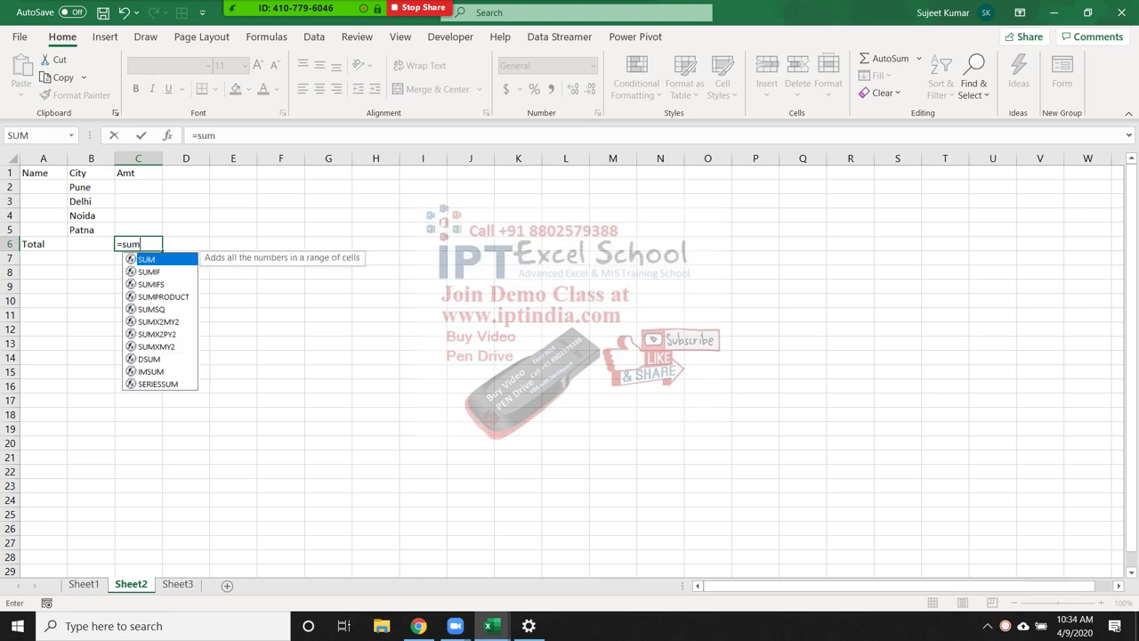
{"action": "type", "text": "("}
{"action": "mouse_move", "coordinate": [138, 215]}
{"action": "left_mouse_down"}
{"action": "mouse_move", "coordinate": [138, 228]}
{"action": "mouse_move", "coordinate": [138, 186]}
{"action": "left_mouse_up"}
{"action": "key", "text": "Return"}
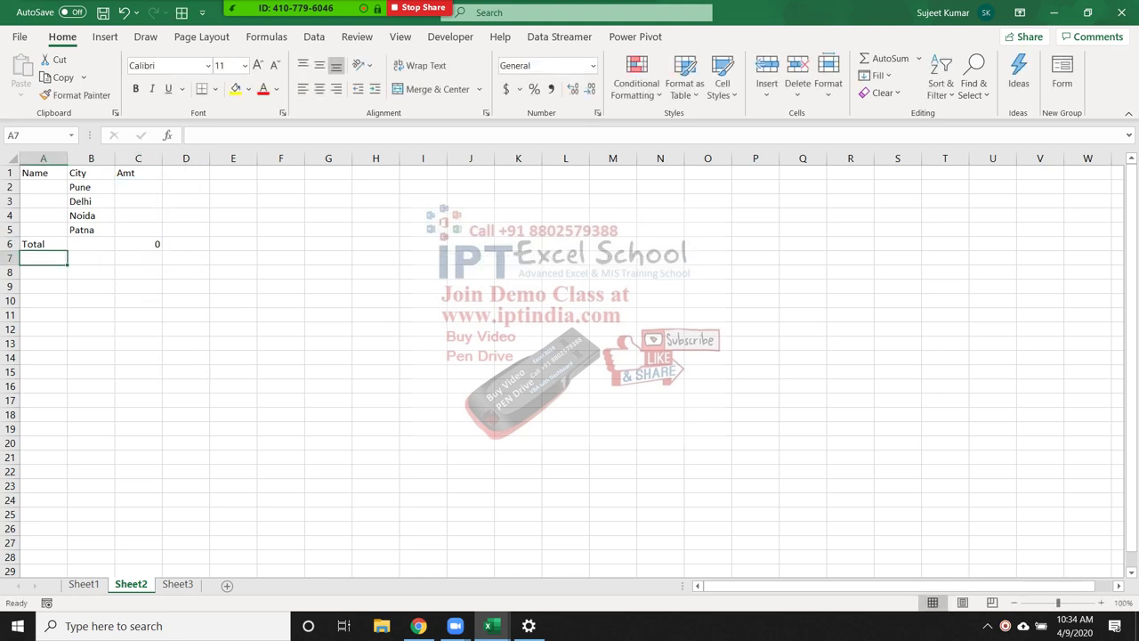
{"action": "mouse_move", "coordinate": [43, 243]}
{"action": "left_mouse_down"}
{"action": "mouse_move", "coordinate": [138, 243]}
{"action": "mouse_move", "coordinate": [138, 172]}
{"action": "left_mouse_up"}
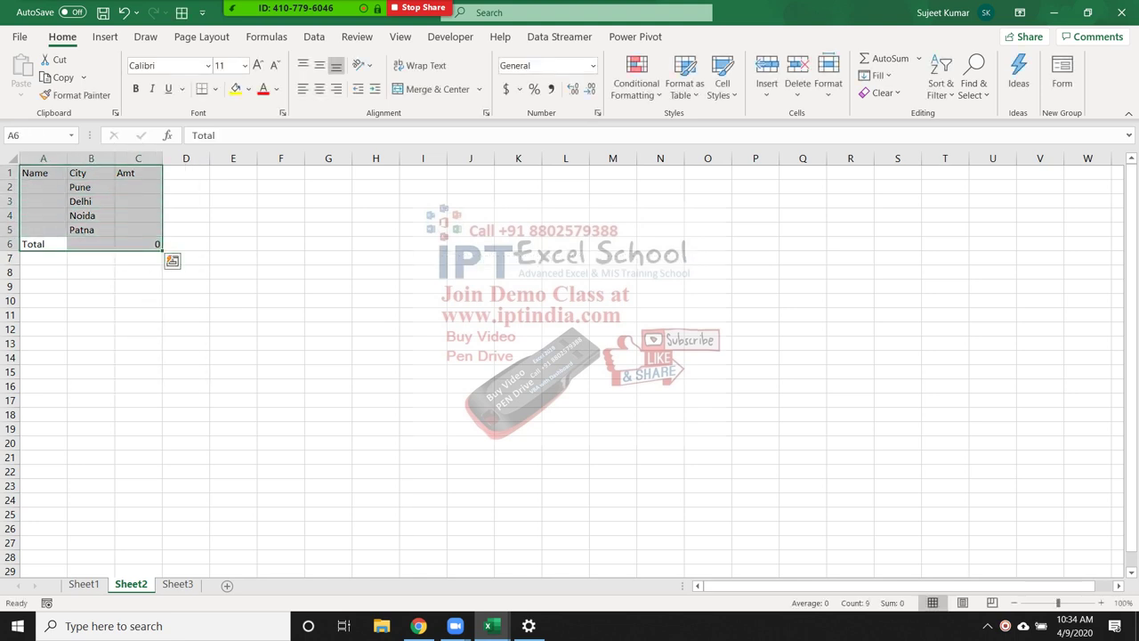
- Apply All Borders to the table and merge and center A2:A5
{"action": "left_click", "coordinate": [214, 89]}
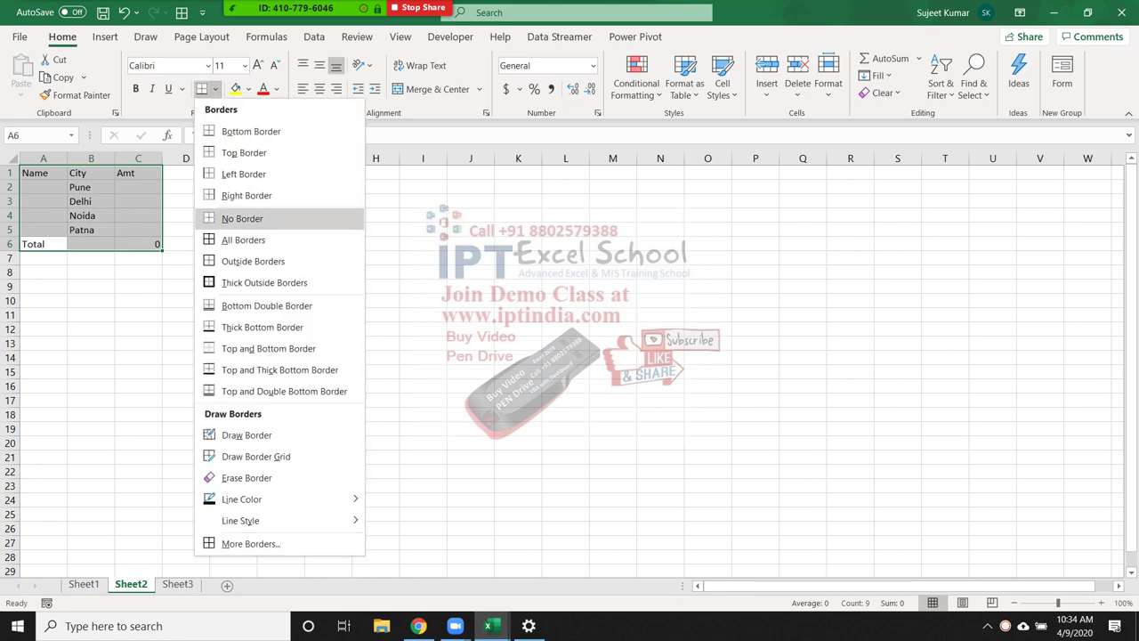
{"action": "left_click", "coordinate": [243, 239]}
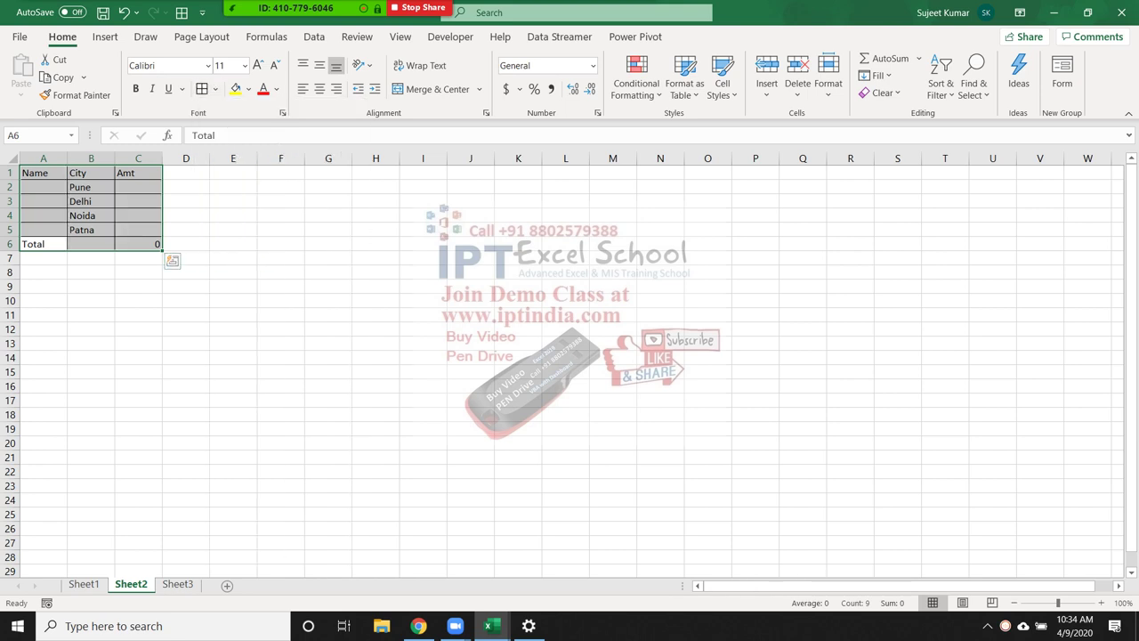
{"action": "left_click_drag", "start_coordinate": [43, 186], "coordinate": [43, 229]}
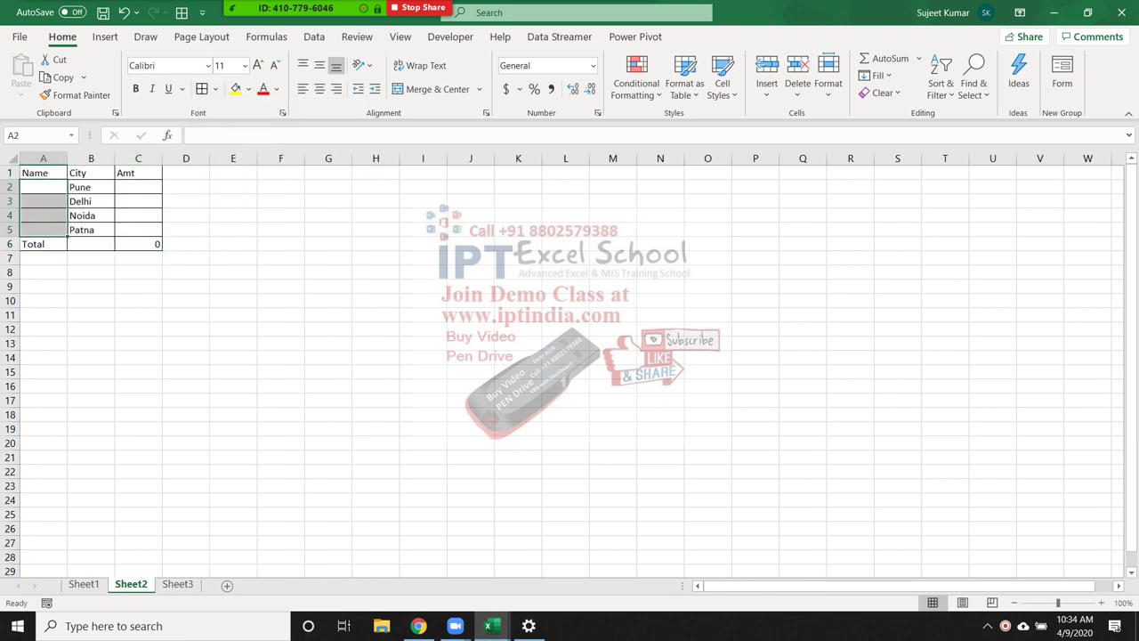
{"action": "left_click", "coordinate": [431, 89]}
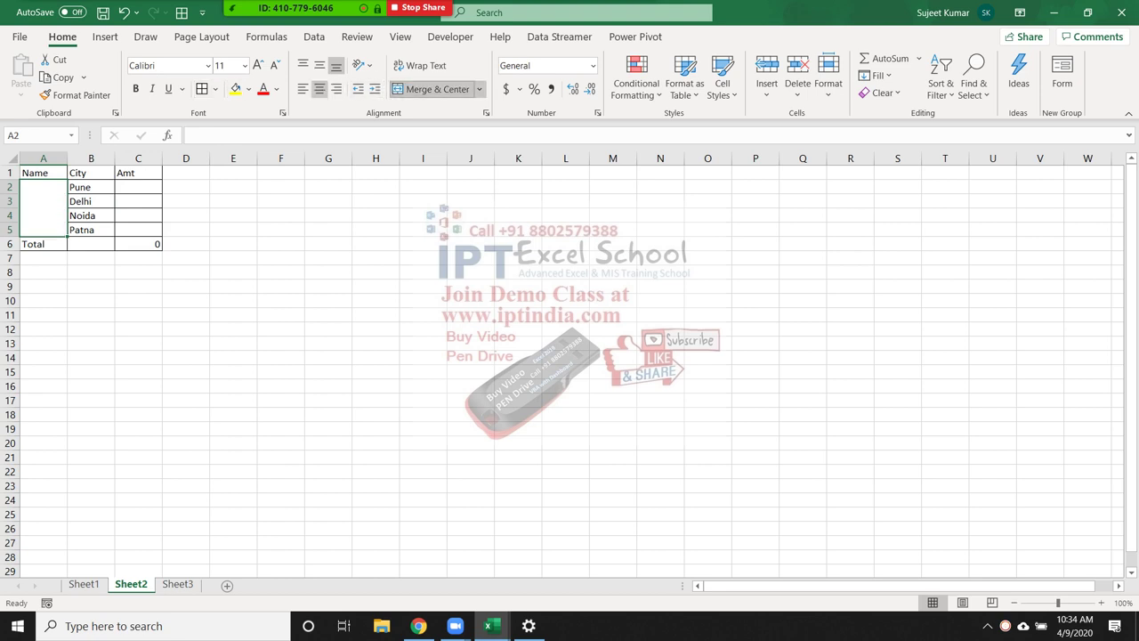
- Test copying table A1:C6 below itself twice, then undo the pasted copies
{"action": "left_click", "coordinate": [43, 172]}
{"action": "left_click_drag", "start_coordinate": [54, 174], "coordinate": [147, 244]}
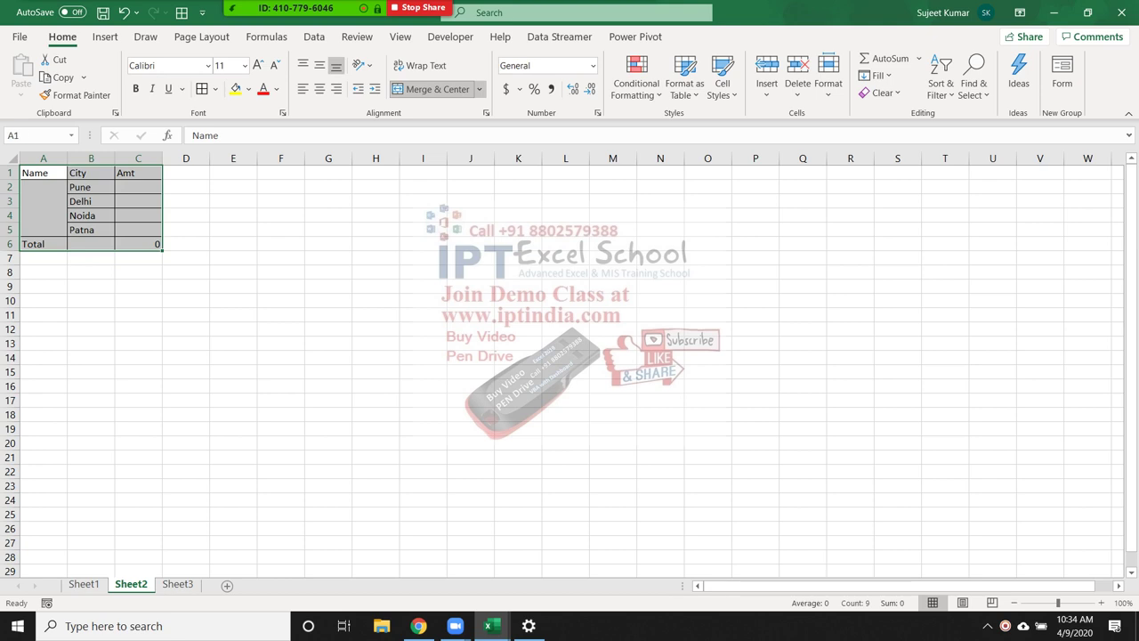
{"action": "key", "text": "ctrl+c"}
{"action": "key", "text": "Down"}
{"action": "key", "text": "Down"}
{"action": "key", "text": "Down"}
{"action": "key", "text": "Down"}
{"action": "key", "text": "ctrl+v"}
{"action": "key", "text": "Down"}
{"action": "key", "text": "Down"}
{"action": "key", "text": "Down"}
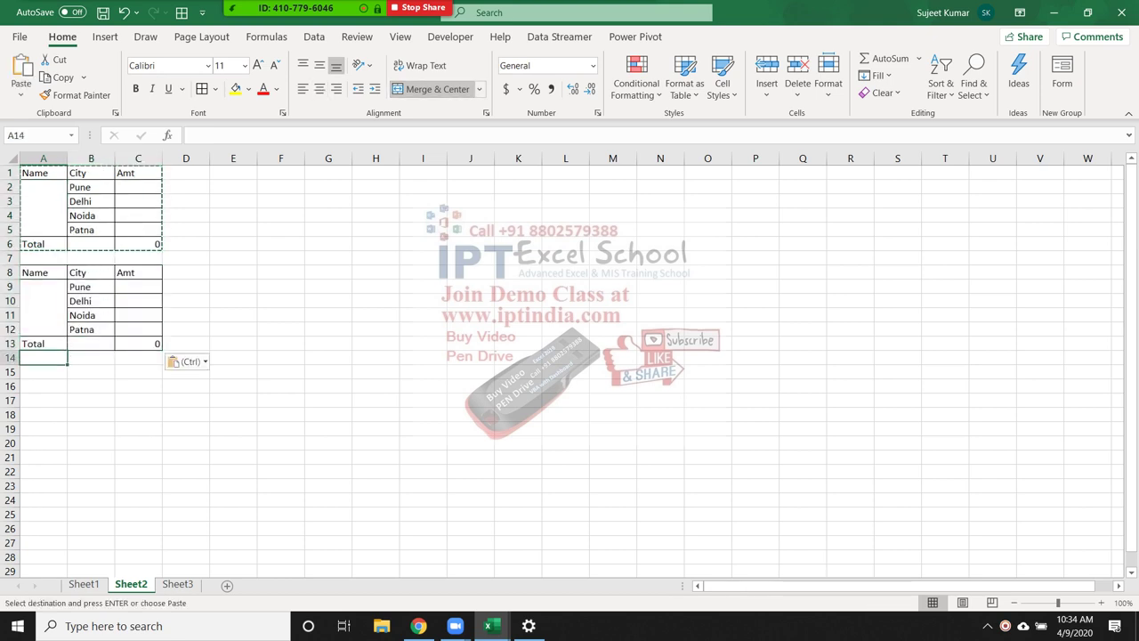
{"action": "key", "text": "Down"}
{"action": "key", "text": "ctrl+v"}
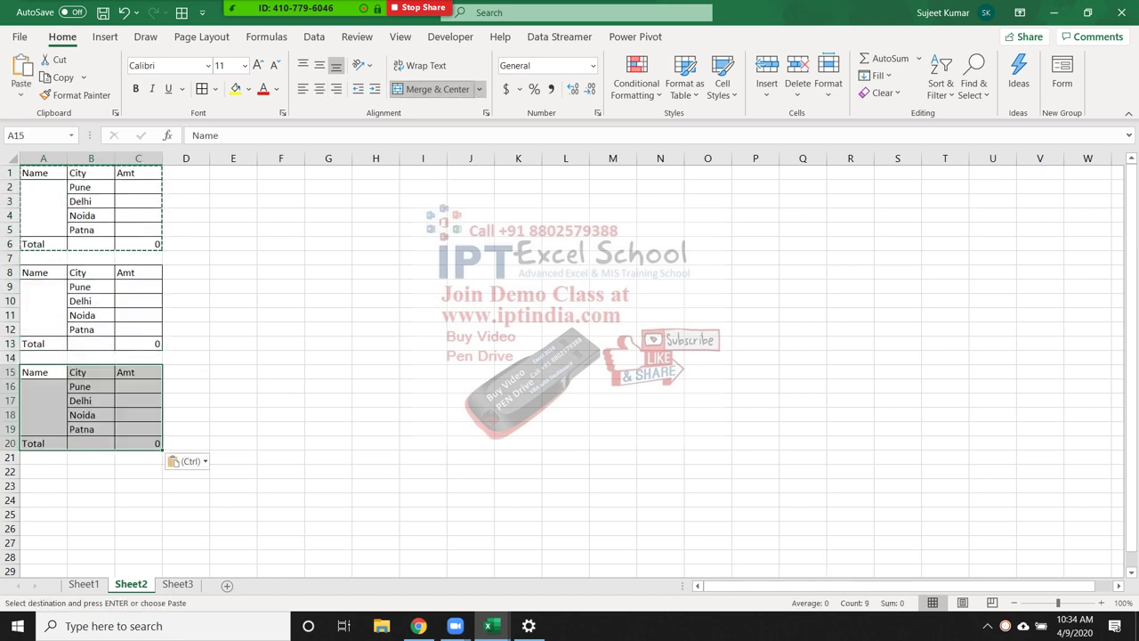
{"action": "key", "text": "ctrl+z"}
{"action": "key", "text": "ctrl+z"}
- Open the Visual Basic editor from Developer and insert a new Module1
{"action": "left_click", "coordinate": [450, 36]}
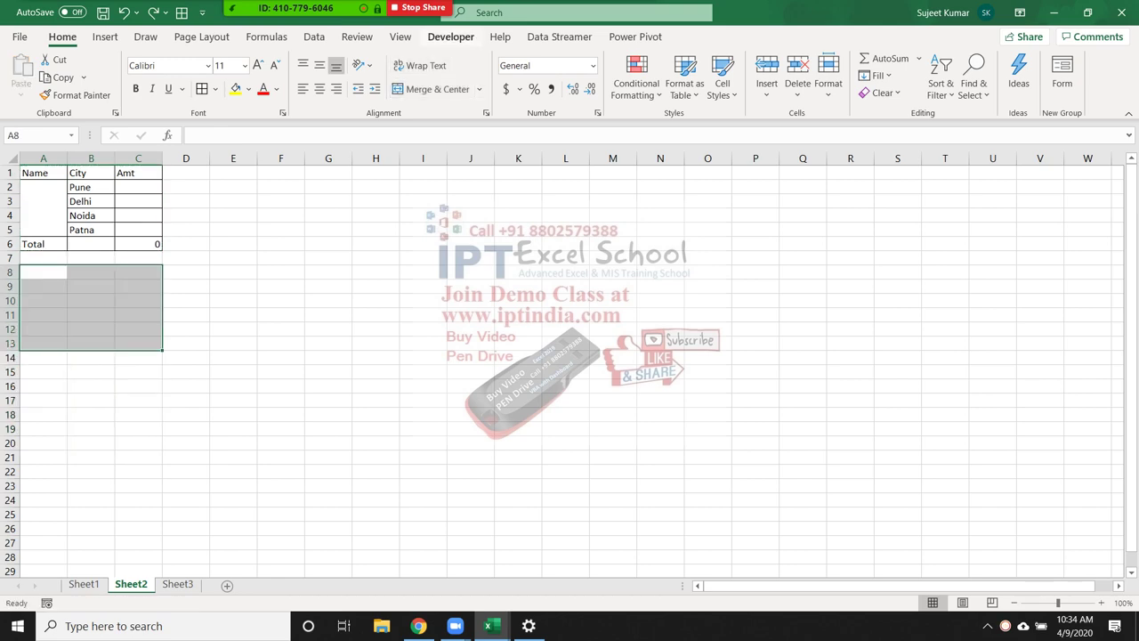
{"action": "left_click", "coordinate": [21, 75]}
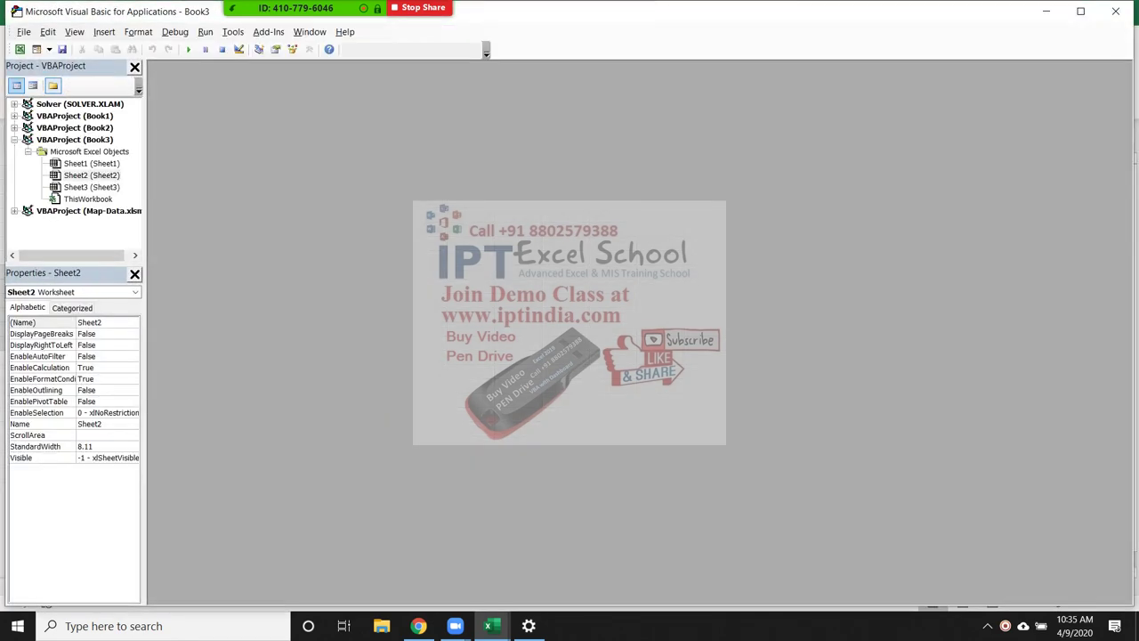
{"action": "left_click", "coordinate": [104, 31]}
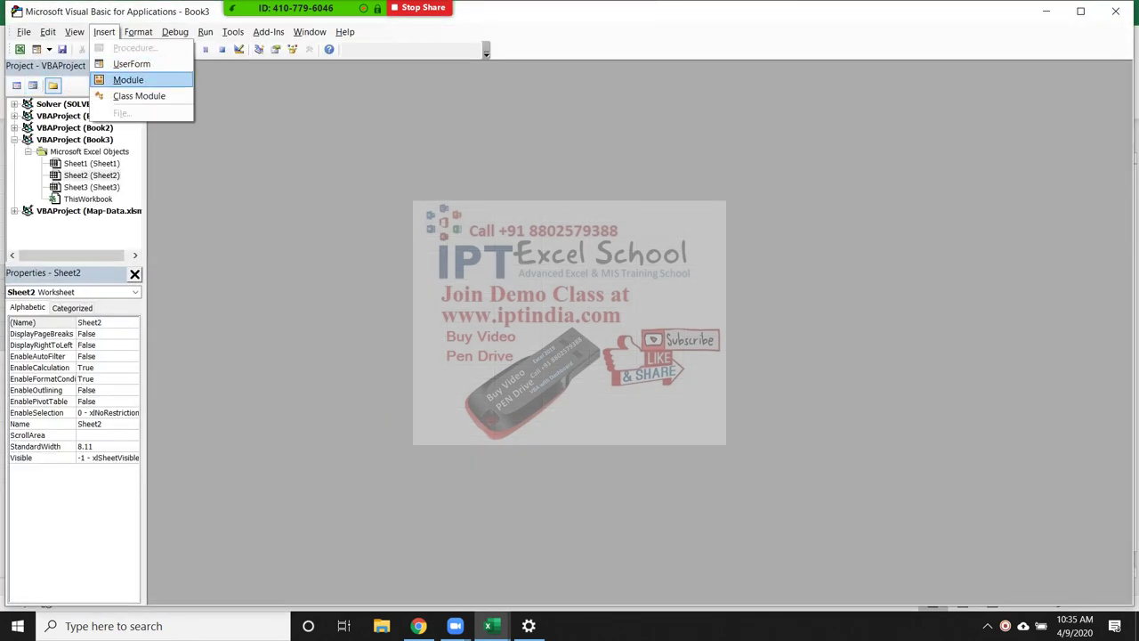
{"action": "left_click", "coordinate": [128, 79]}
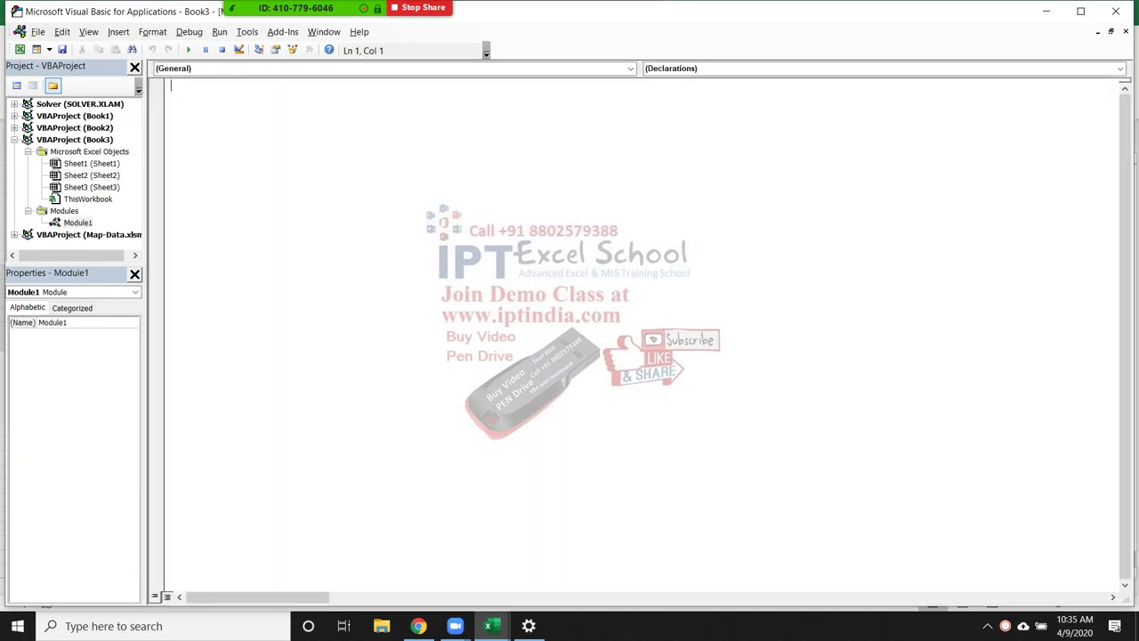
- Start Sub rr with the line Range("A1:C6").Copy
{"action": "type", "text": "sub rr"}
{"action": "type", "text": "()"}
{"action": "key", "text": "Return"}
{"action": "key", "text": "Return"}
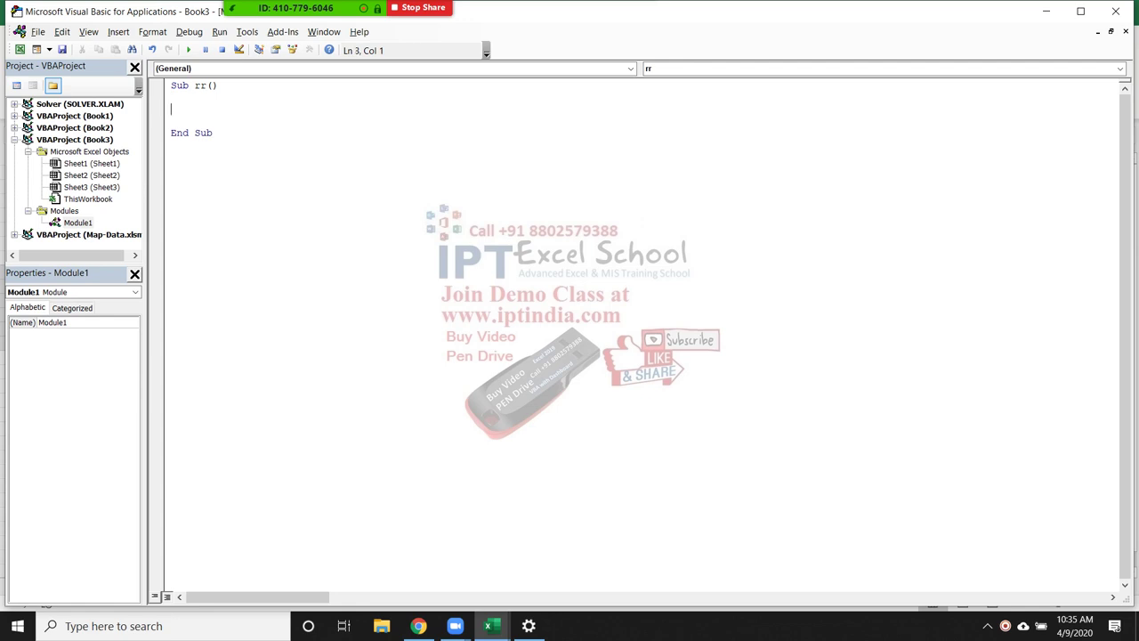
{"action": "type", "text": "range("}
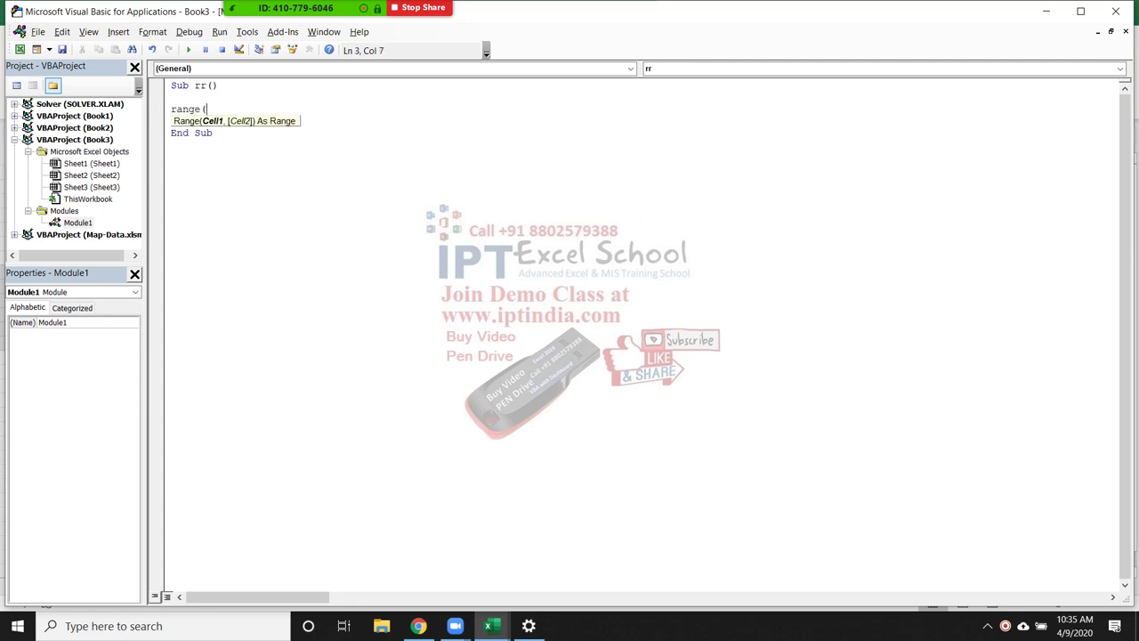
{"action": "key", "text": "alt+F11"}
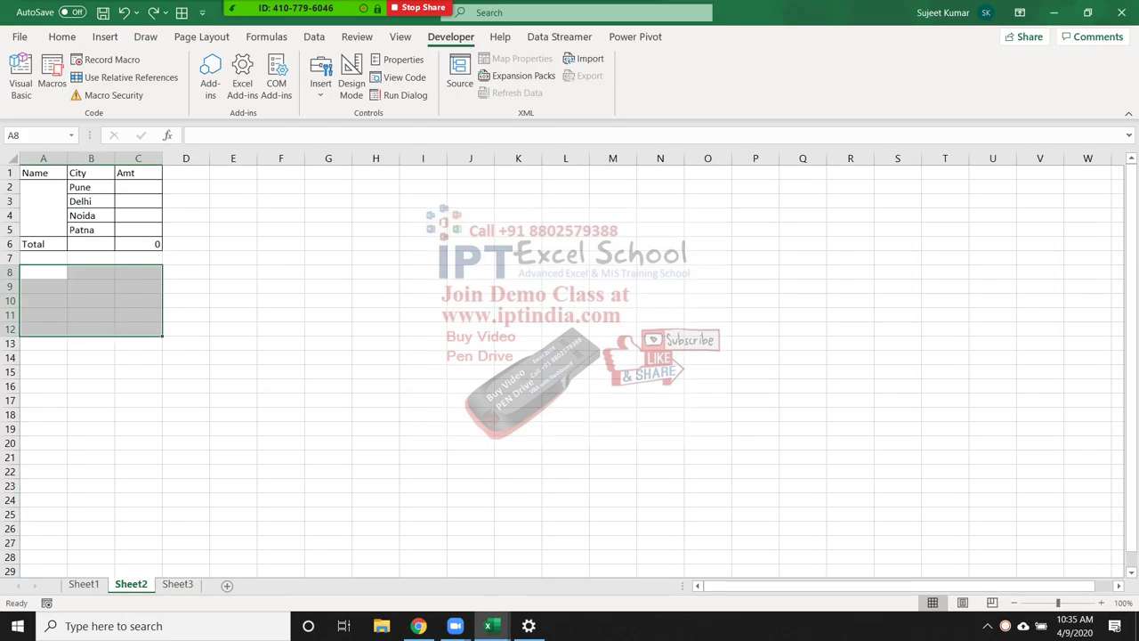
{"action": "key", "text": "Up"}
{"action": "key", "text": "Up"}
{"action": "key", "text": "ctrl+Home"}
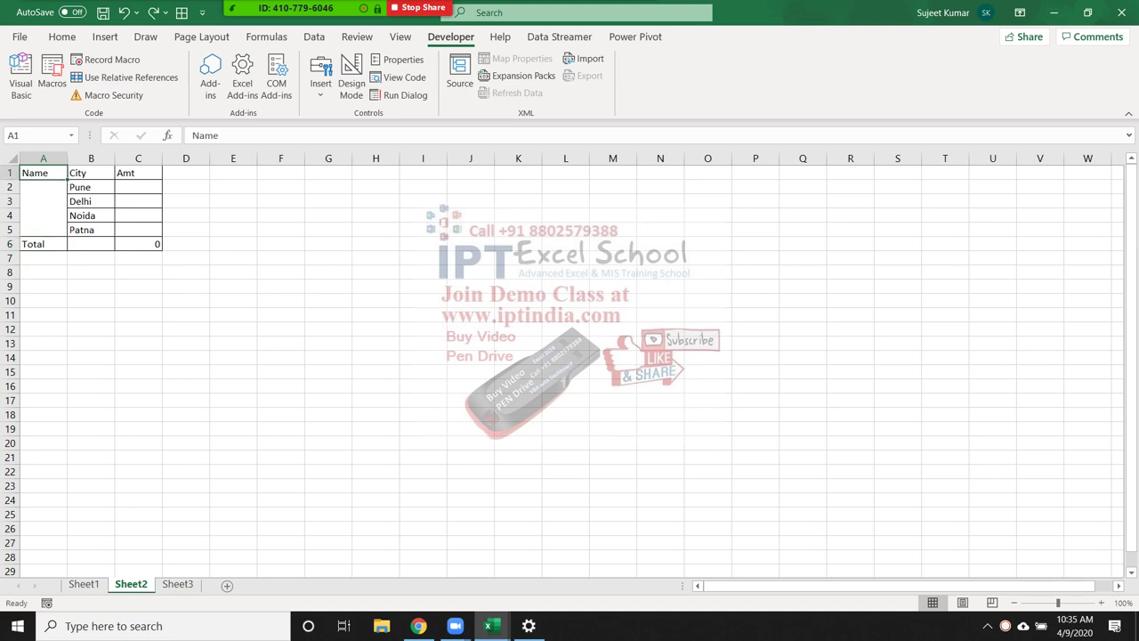
{"action": "key", "text": "alt+F11"}
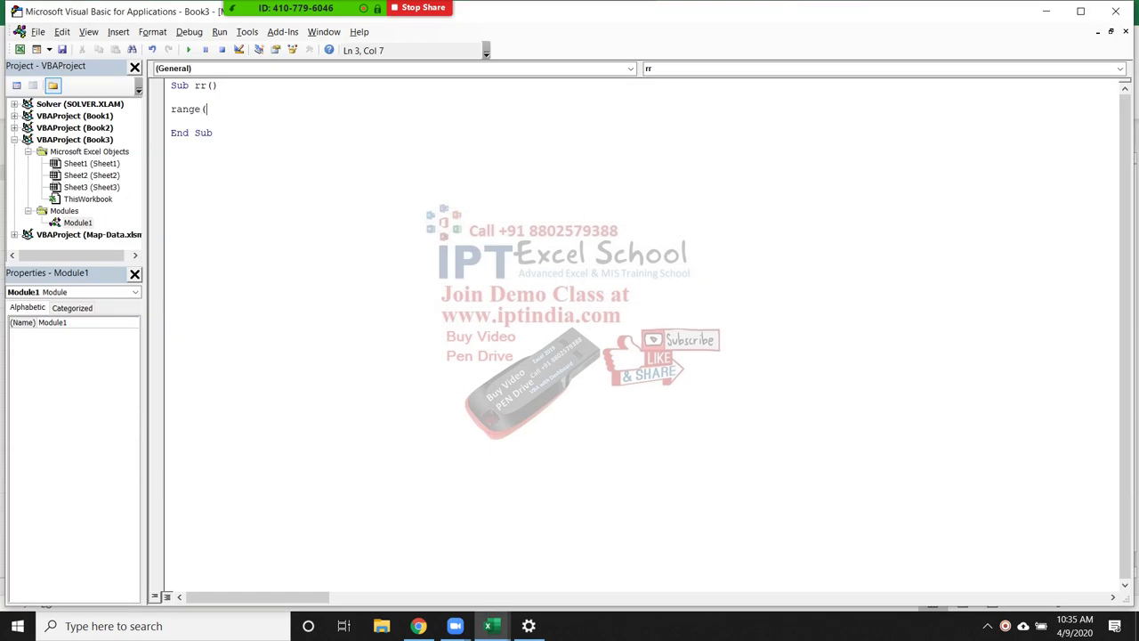
{"action": "type", "text": "\"A1"}
{"action": "type", "text": ":C"}
{"action": "type", "text": "6\""}
{"action": "type", "text": ")"}
{"action": "type", "text": ".co"}
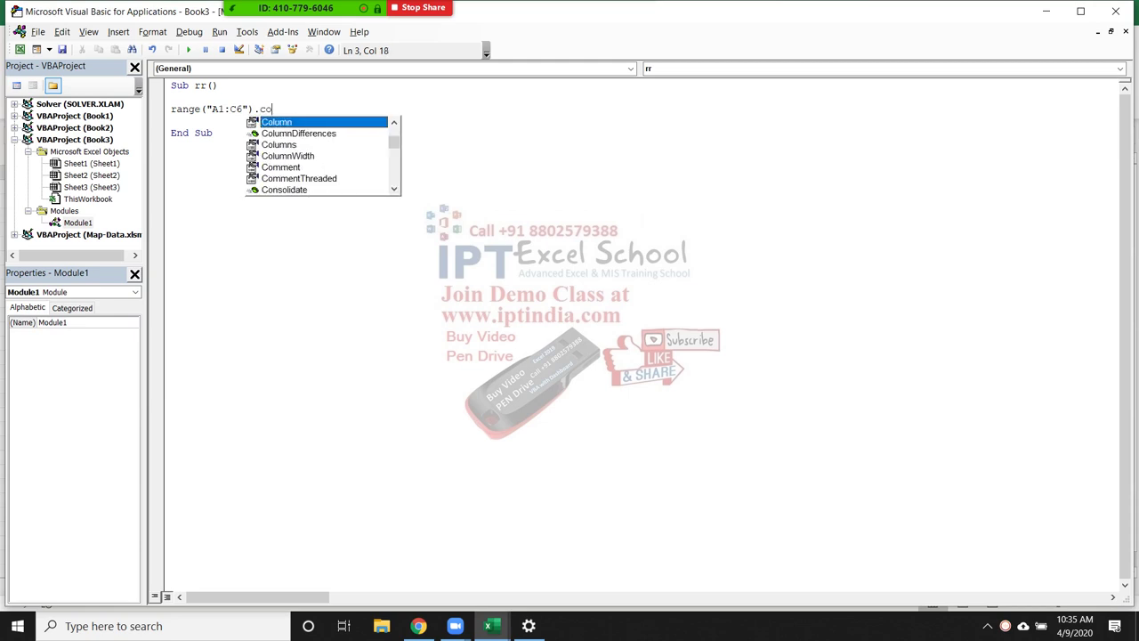
{"action": "type", "text": "py"}
{"action": "key", "text": "Tab"}
{"action": "key", "text": "Return"}
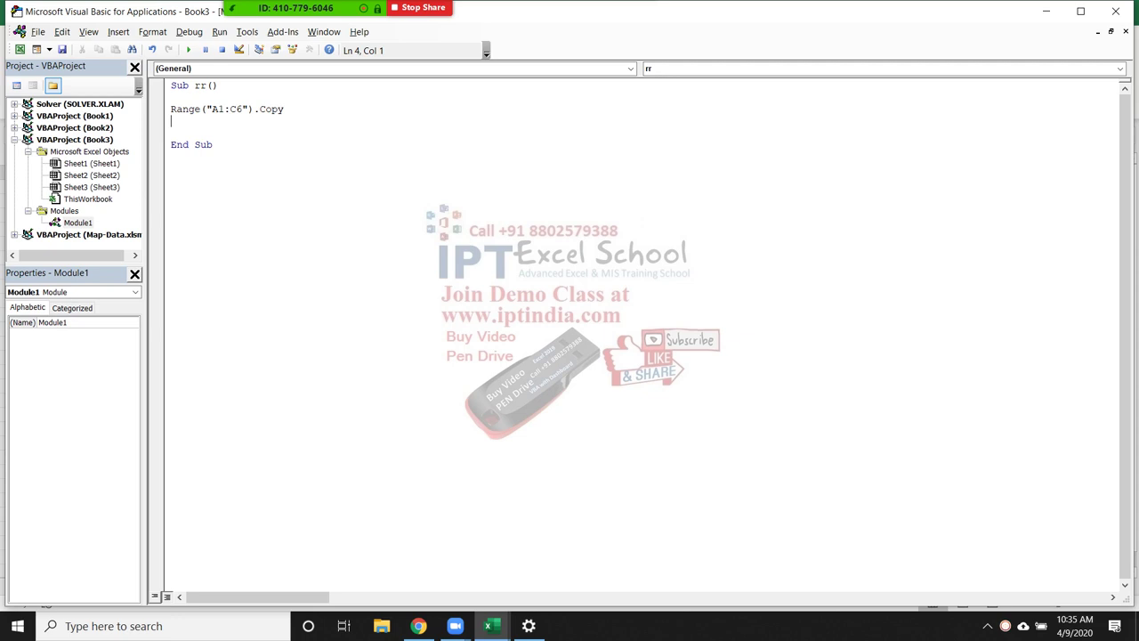
- Add the line Range("A65000").End(xlUp).Offset(2, 0).PasteSpecial
{"action": "type", "text": "rang"}
{"action": "type", "text": "e("}
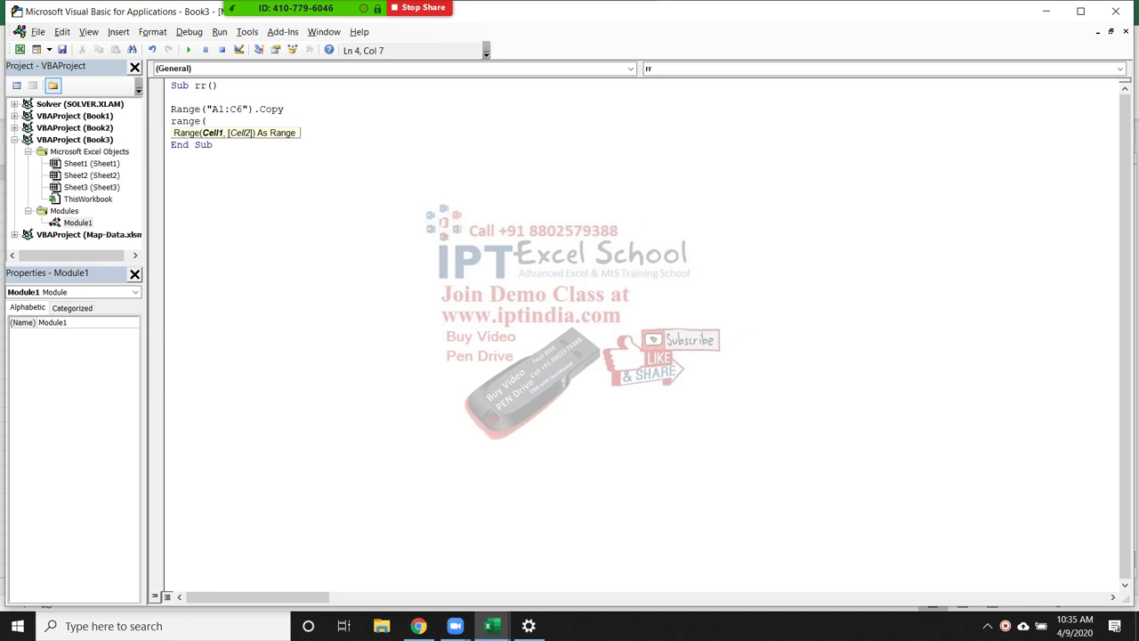
{"action": "type", "text": "\"A65000"}
{"action": "type", "text": "\")"}
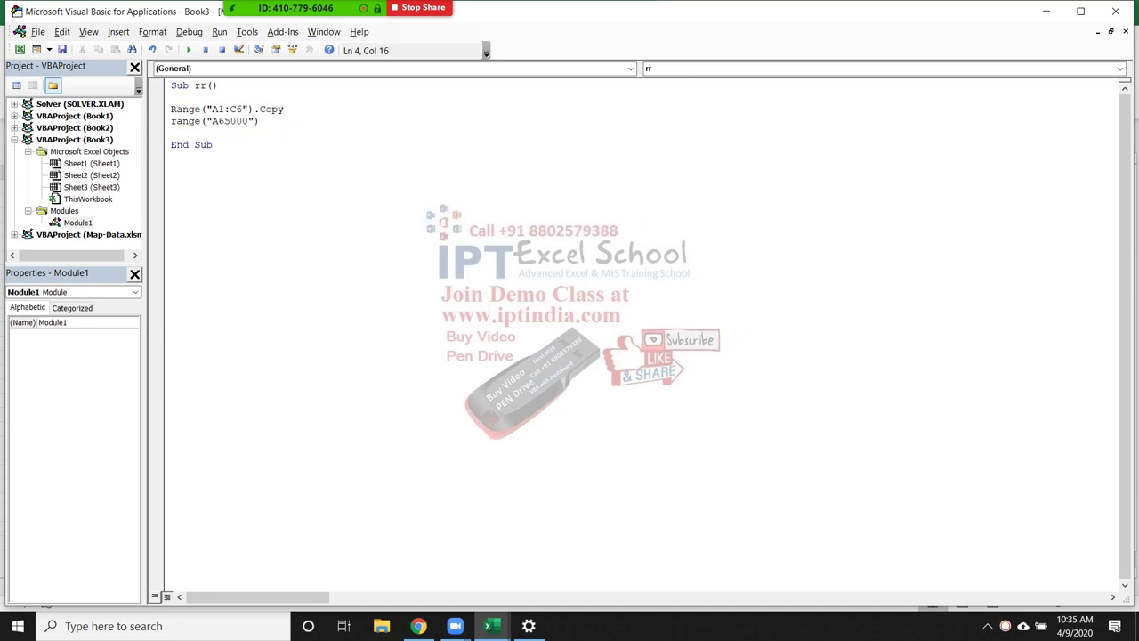
{"action": "type", "text": ".End"}
{"action": "type", "text": "(xlUp"}
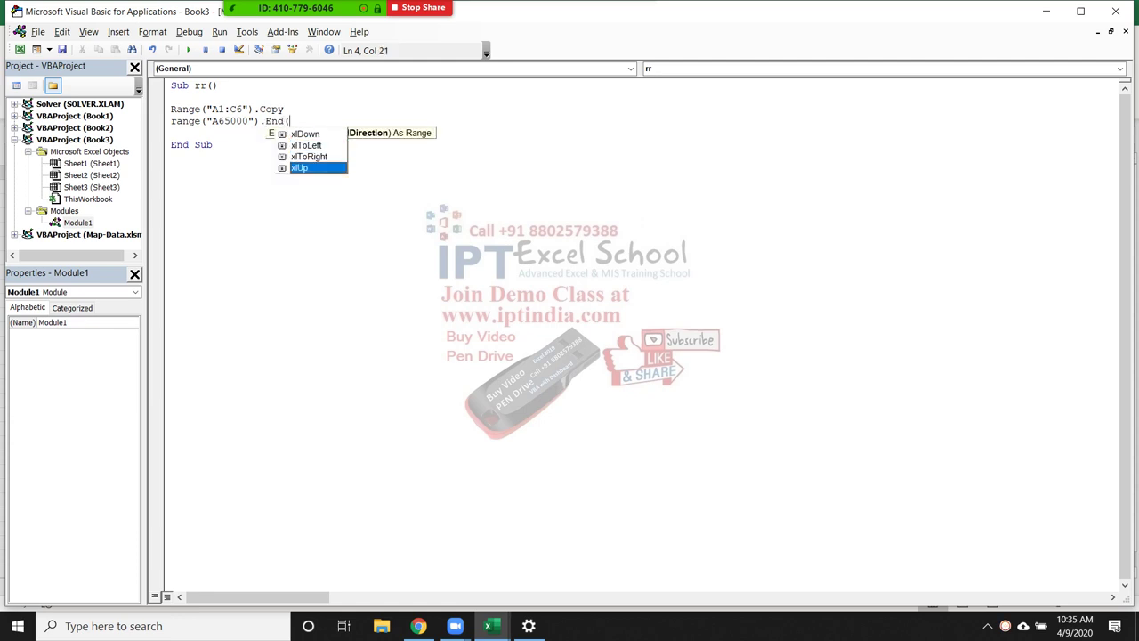
{"action": "type", "text": ").Of"}
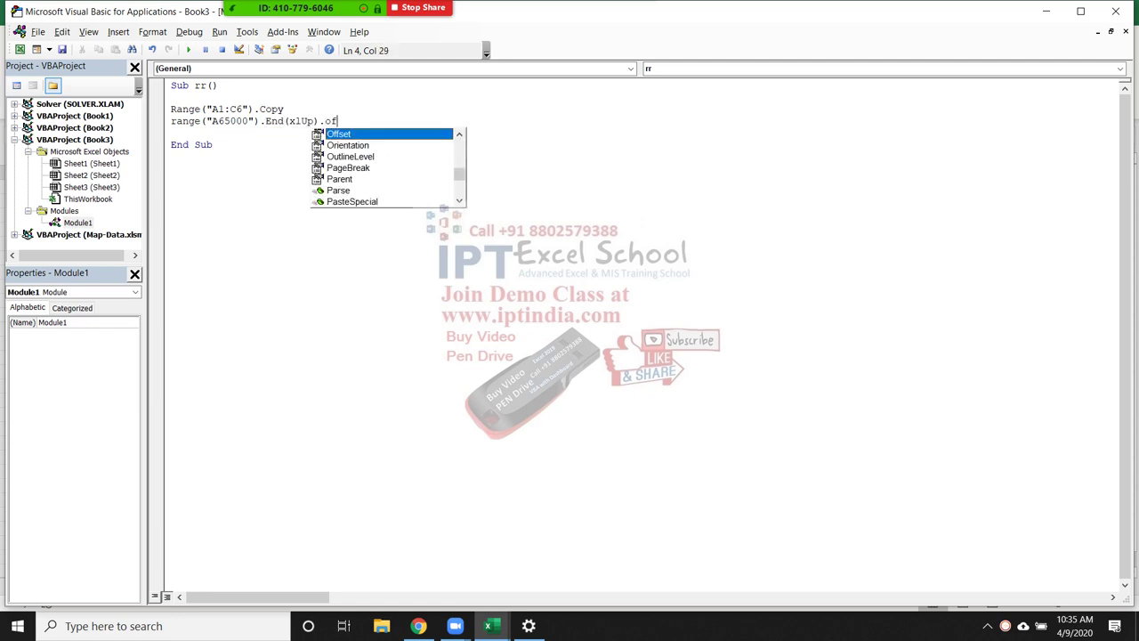
{"action": "type", "text": "fset(0"}
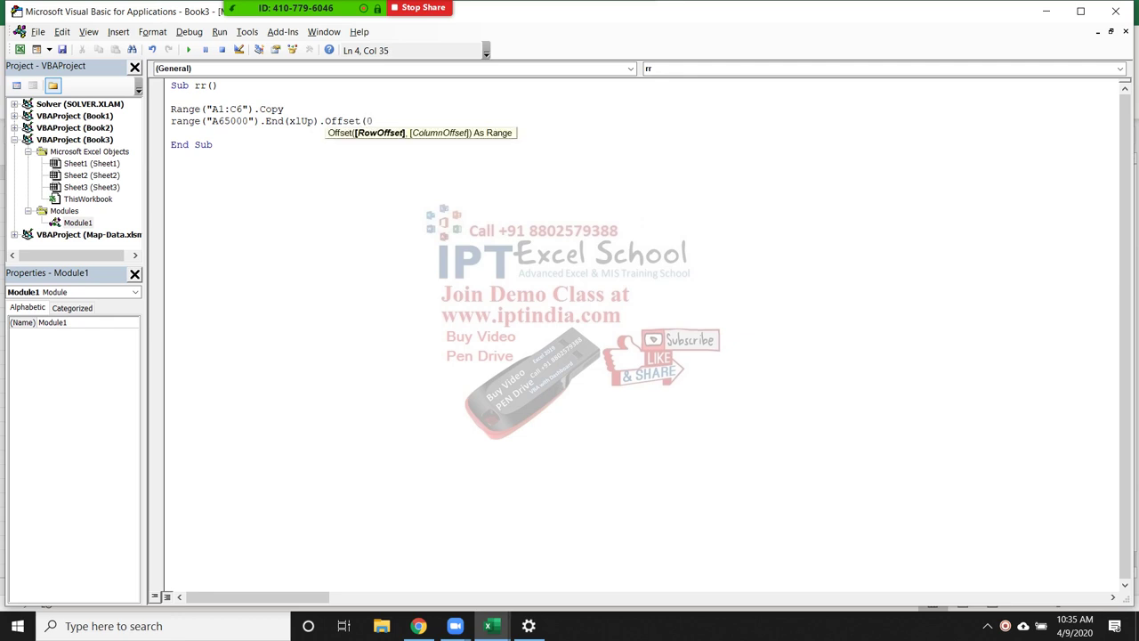
{"action": "key", "text": "BackSpace"}
{"action": "type", "text": "1"}
{"action": "key", "text": "BackSpace"}
{"action": "type", "text": "2,0"}
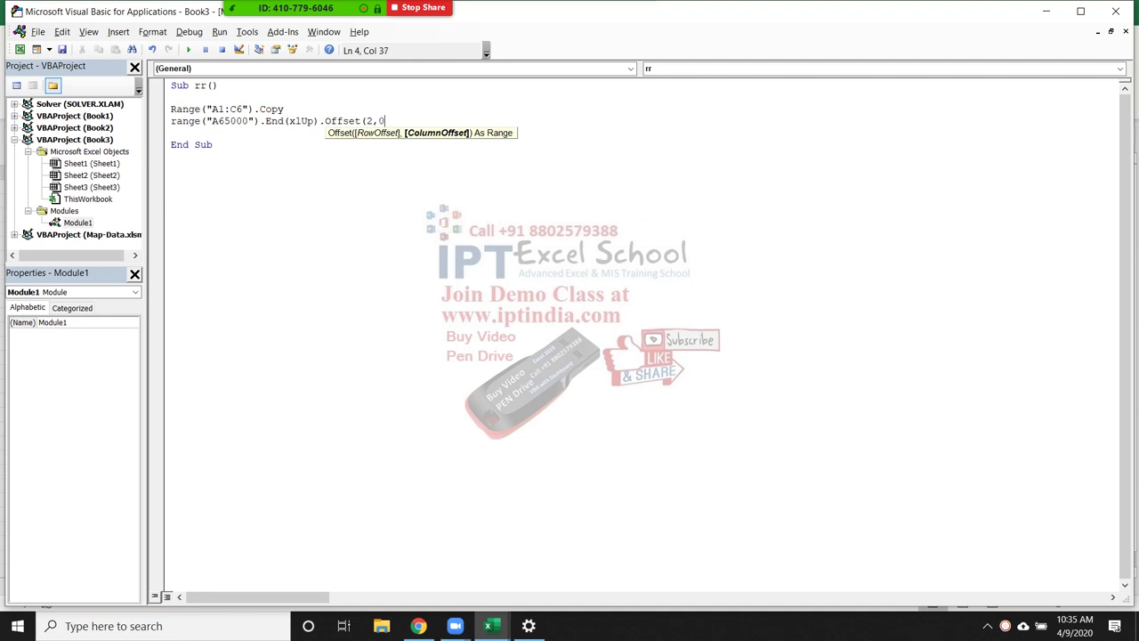
{"action": "type", "text": ").p"}
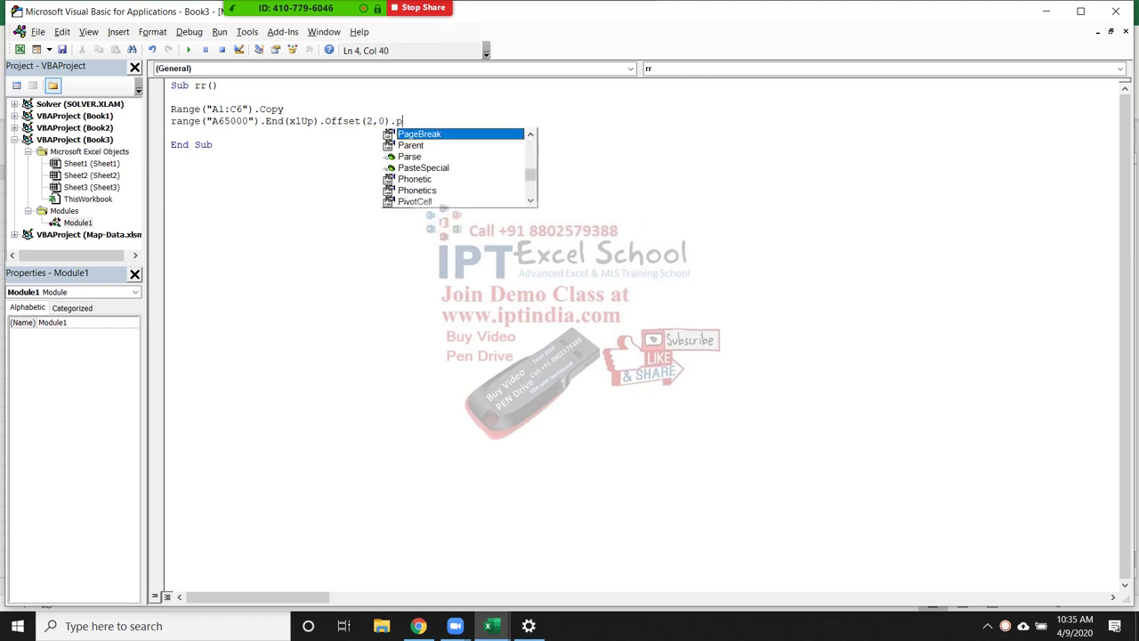
{"action": "key", "text": "Down"}
{"action": "key", "text": "Down"}
{"action": "key", "text": "Down"}
{"action": "key", "text": "Tab"}
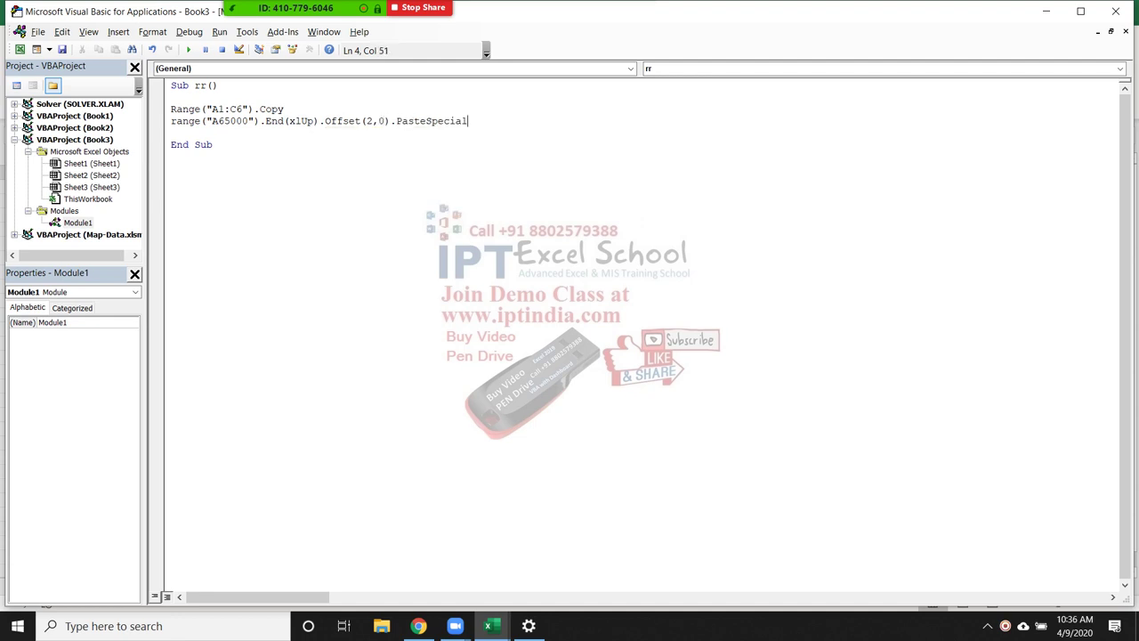
{"action": "key", "text": "Return"}
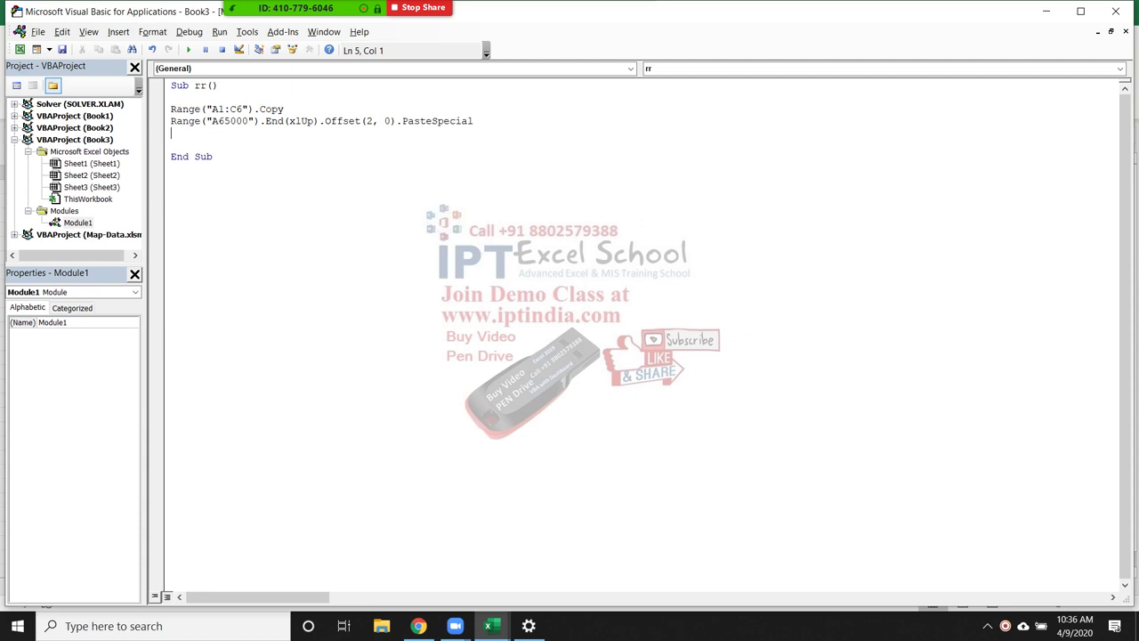
- Select lines in the rr macro code around the copy and paste statements
{"action": "left_click", "coordinate": [171, 121]}
{"action": "left_click", "coordinate": [171, 122]}
{"action": "key", "text": "shift+Down"}
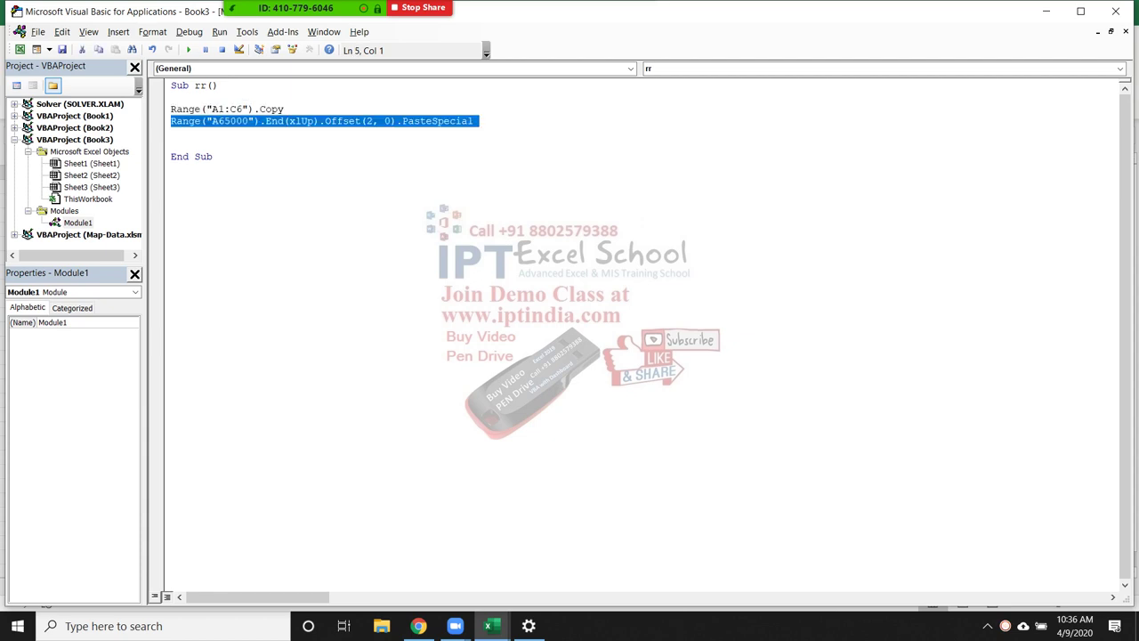
{"action": "key", "text": "shift+Up"}
{"action": "key", "text": "shift+Up"}
{"action": "key", "text": "shift+Up"}
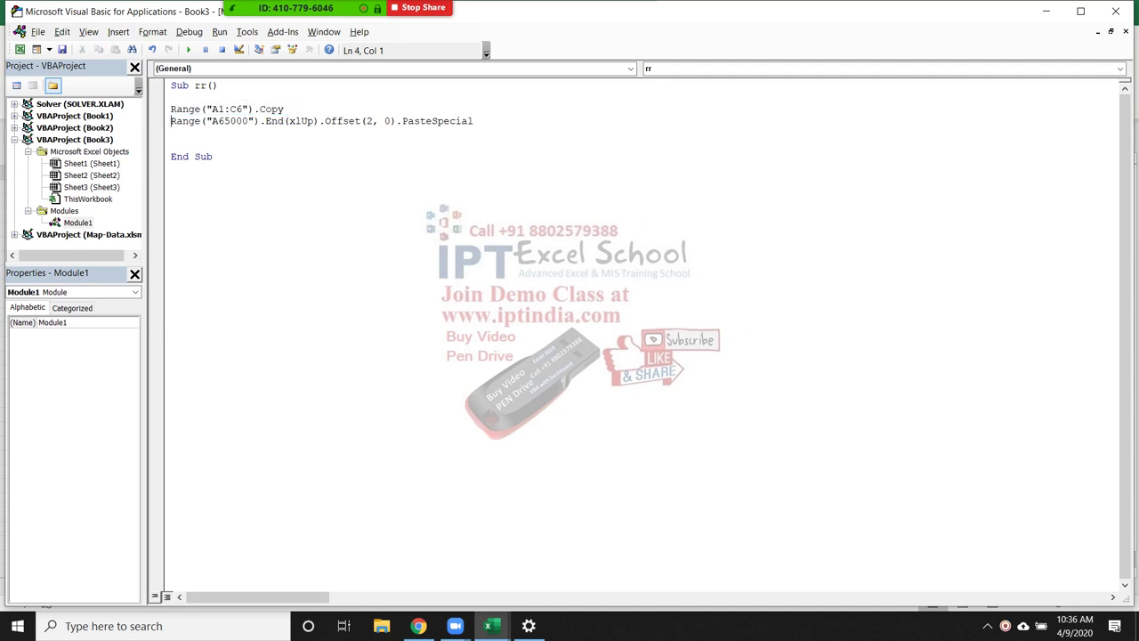
{"action": "key", "text": "Down"}
{"action": "key", "text": "shift+Down"}
{"action": "key", "text": "shift+Up"}
{"action": "key", "text": "Up"}
- Select table A1:C6 in Excel, then run the rr macro once
{"action": "key", "text": "alt+F11"}
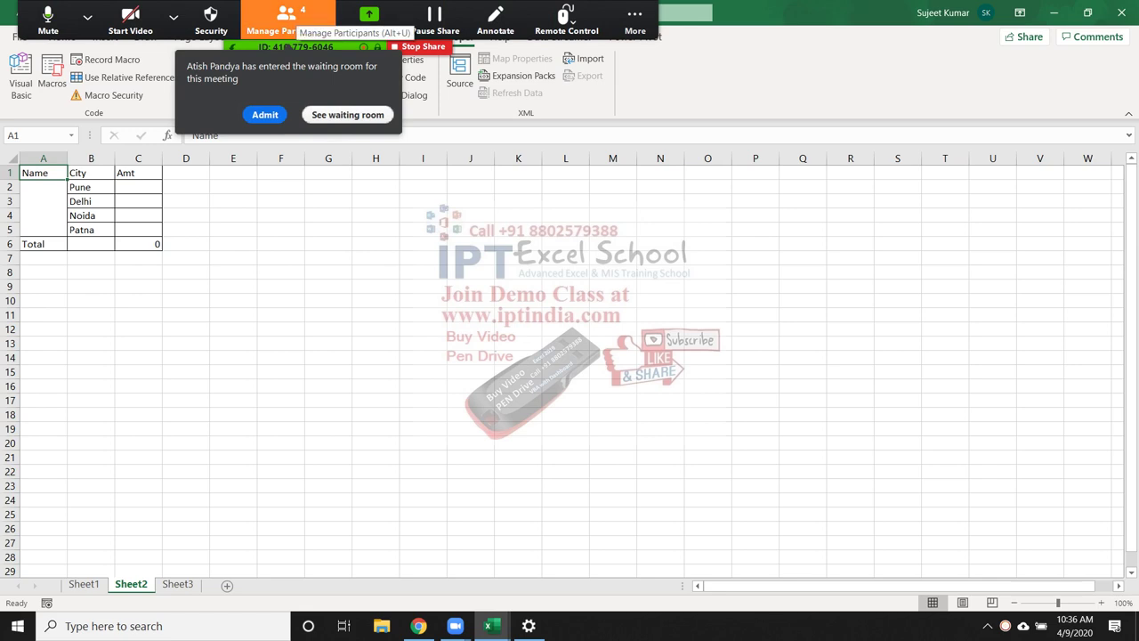
{"action": "left_click", "coordinate": [264, 114]}
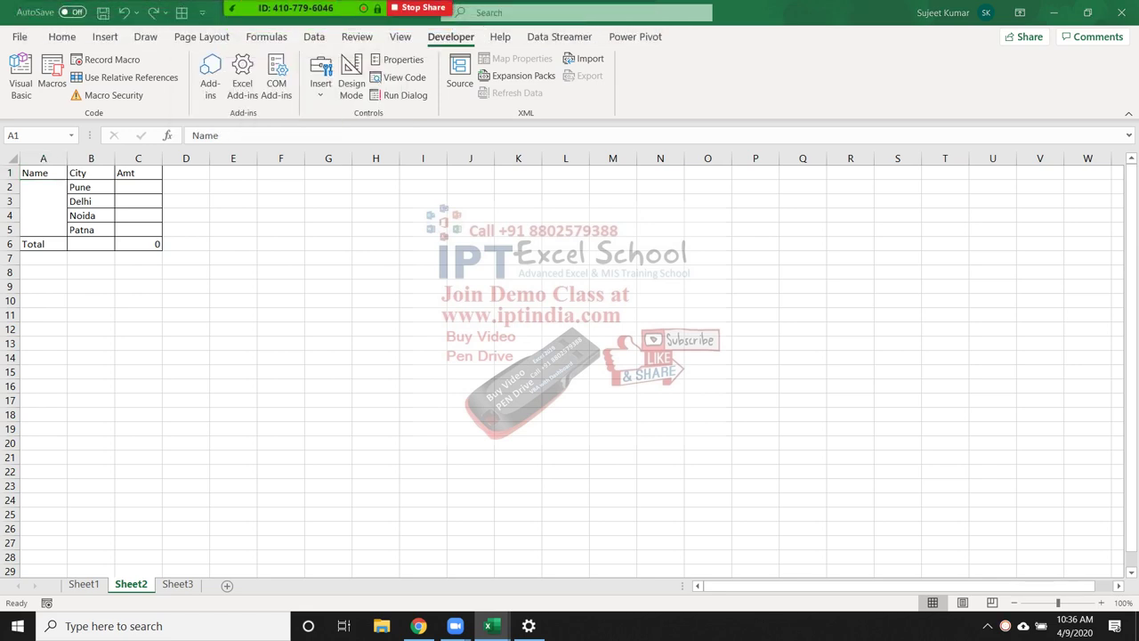
{"action": "mouse_move", "coordinate": [43, 173]}
{"action": "left_mouse_down"}
{"action": "mouse_move", "coordinate": [138, 230]}
{"action": "mouse_move", "coordinate": [138, 243]}
{"action": "left_mouse_up"}
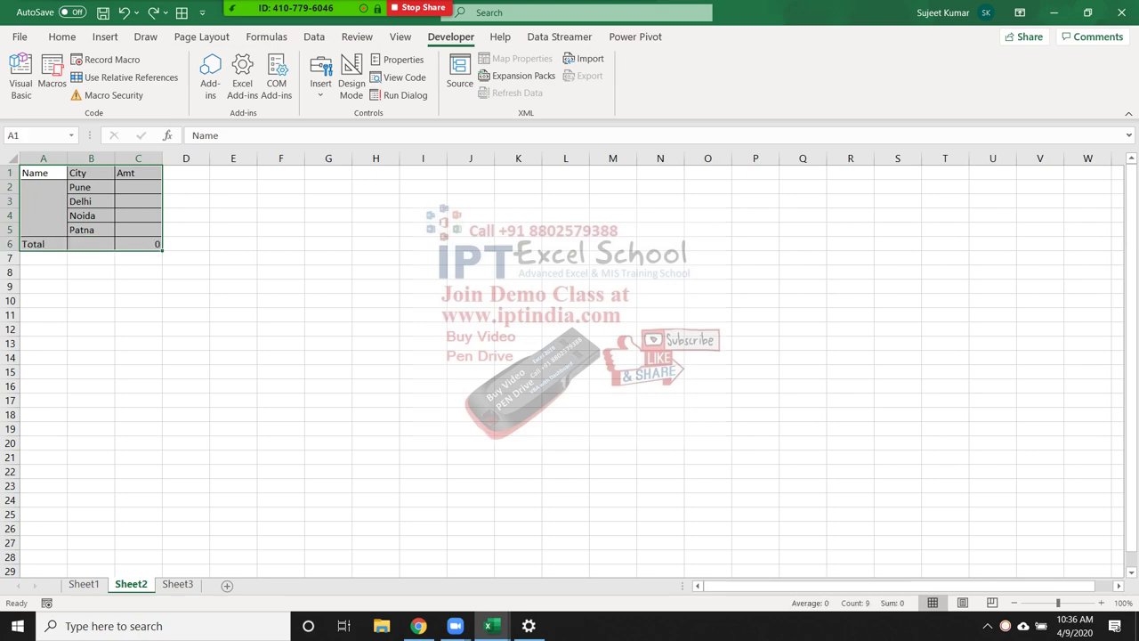
{"action": "key", "text": "alt+F11"}
{"action": "key", "text": "F5"}
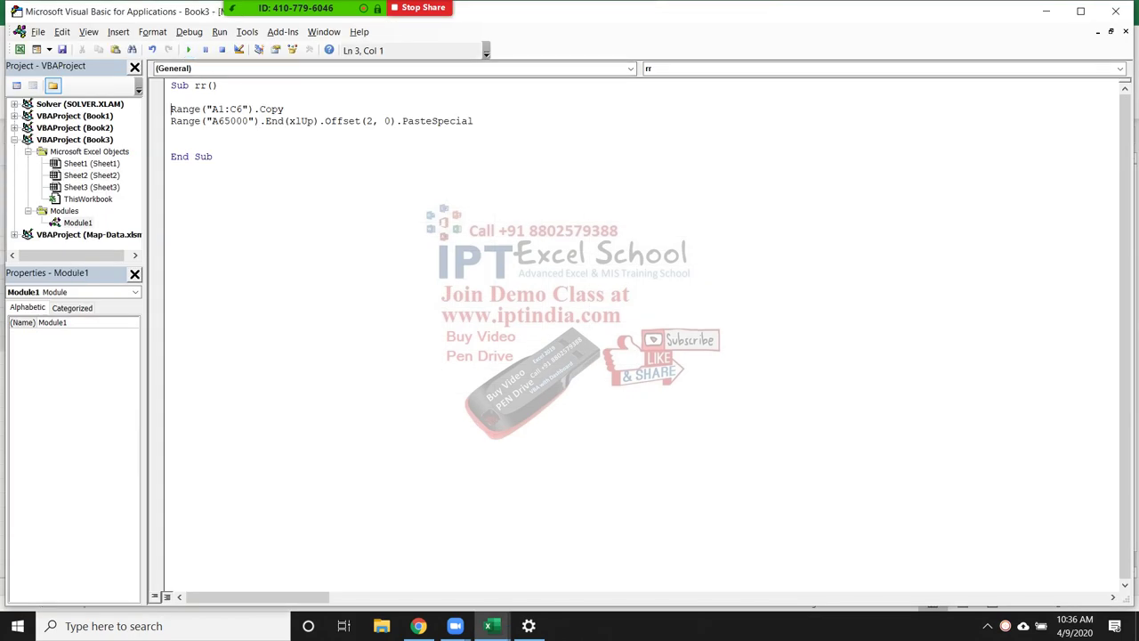
{"action": "key", "text": "alt+Tab"}
{"action": "key", "text": "alt+F11"}
- Duplicate the PasteSpecial line to four copies and run rr again
{"action": "left_click", "coordinate": [171, 121]}
{"action": "key", "text": "Return"}
{"action": "key", "text": "shift+Down"}
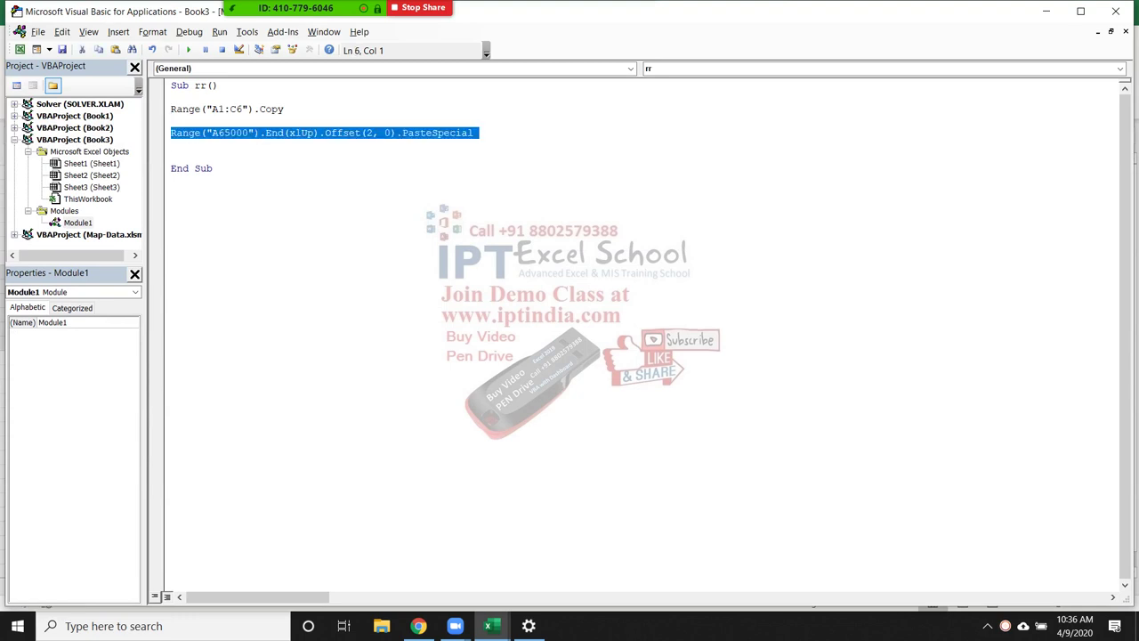
{"action": "key", "text": "ctrl+c"}
{"action": "key", "text": "ctrl+v"}
{"action": "key", "text": "ctrl+v"}
{"action": "key", "text": "ctrl+v"}
{"action": "key", "text": "ctrl+v"}
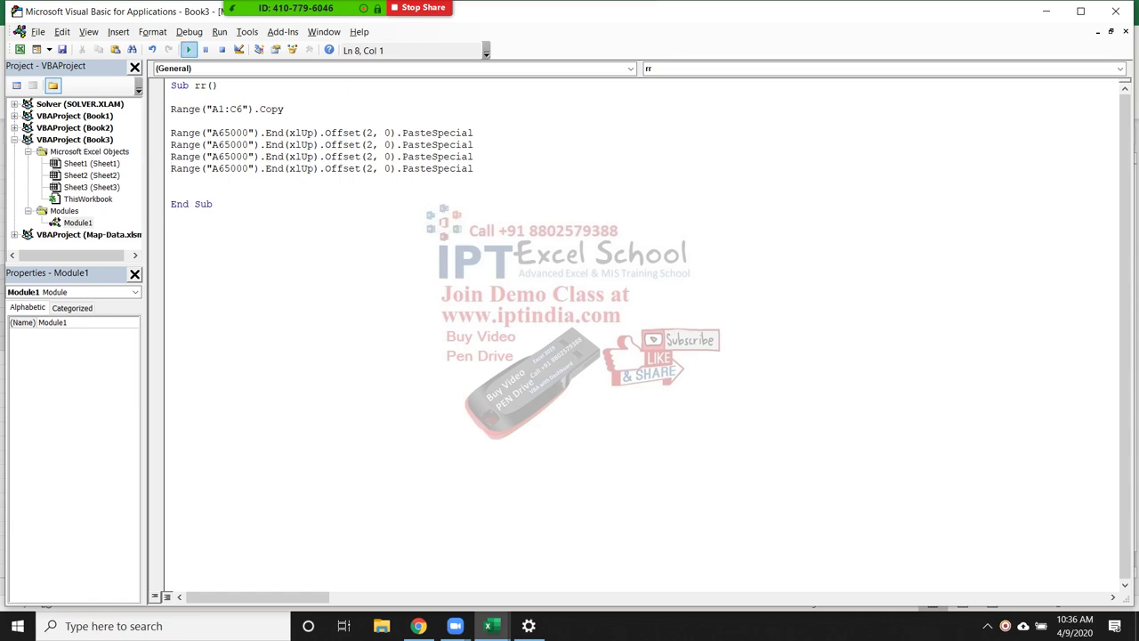
{"action": "left_click", "coordinate": [189, 50]}
{"action": "scroll", "coordinate": [570, 356], "scroll_direction": "down", "scroll_amount": 2}
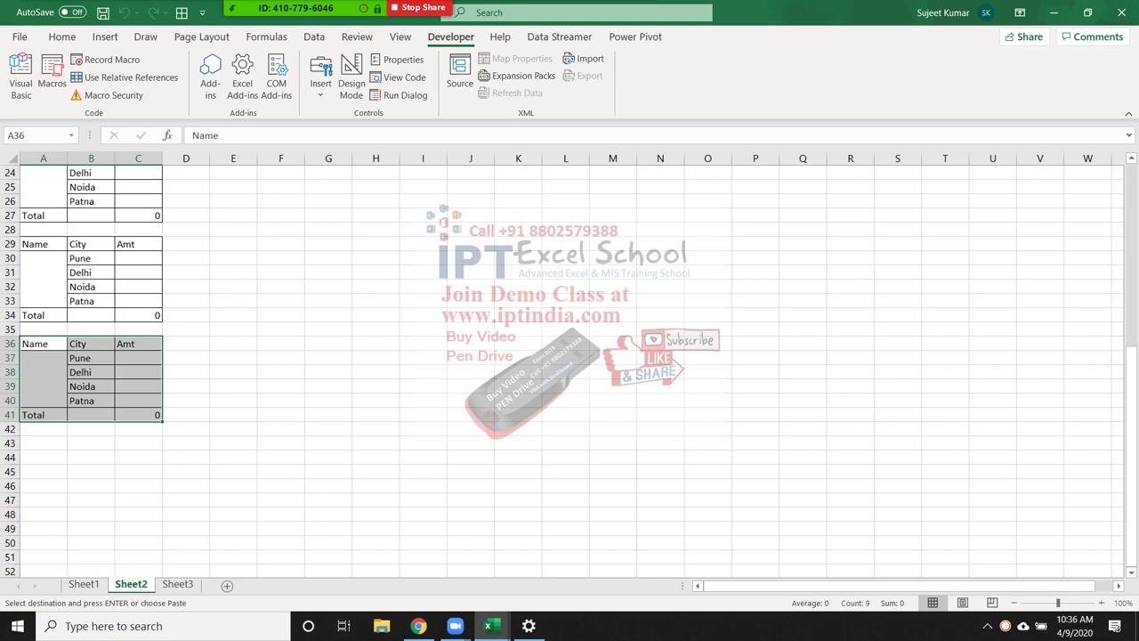
- Delete rows 8–41 holding the pasted table copies
{"action": "left_click", "coordinate": [11, 408]}
{"action": "mouse_move", "coordinate": [11, 414]}
{"action": "left_mouse_down"}
{"action": "mouse_move", "coordinate": [11, 210]}
{"action": "mouse_move", "coordinate": [11, 272]}
{"action": "left_mouse_up"}
{"action": "key", "text": "ctrl+minus"}
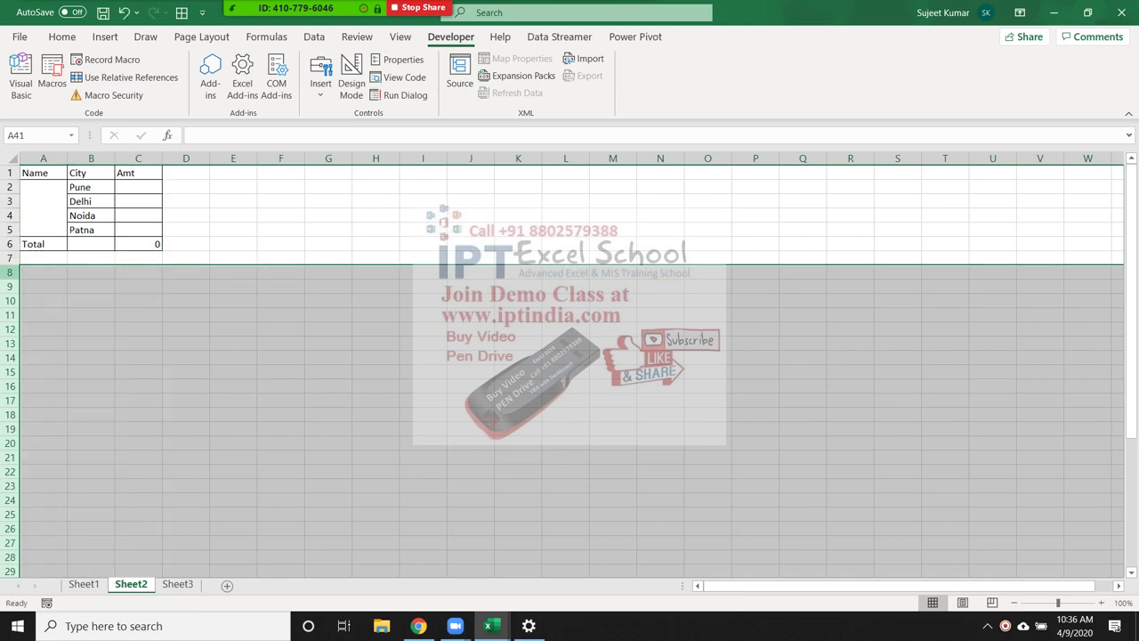
{"action": "left_click", "coordinate": [43, 172]}
- Delete the three duplicate PasteSpecial lines from macro rr
{"action": "key", "text": "alt+F11"}
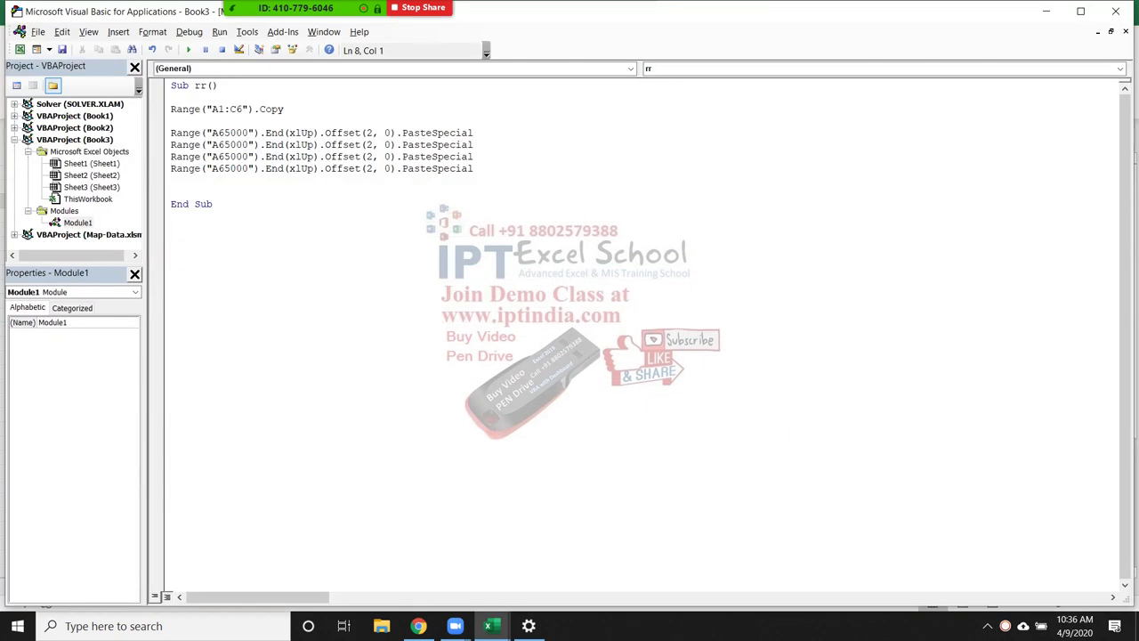
{"action": "key", "text": "Up"}
{"action": "key", "text": "Up"}
{"action": "key", "text": "shift+Down"}
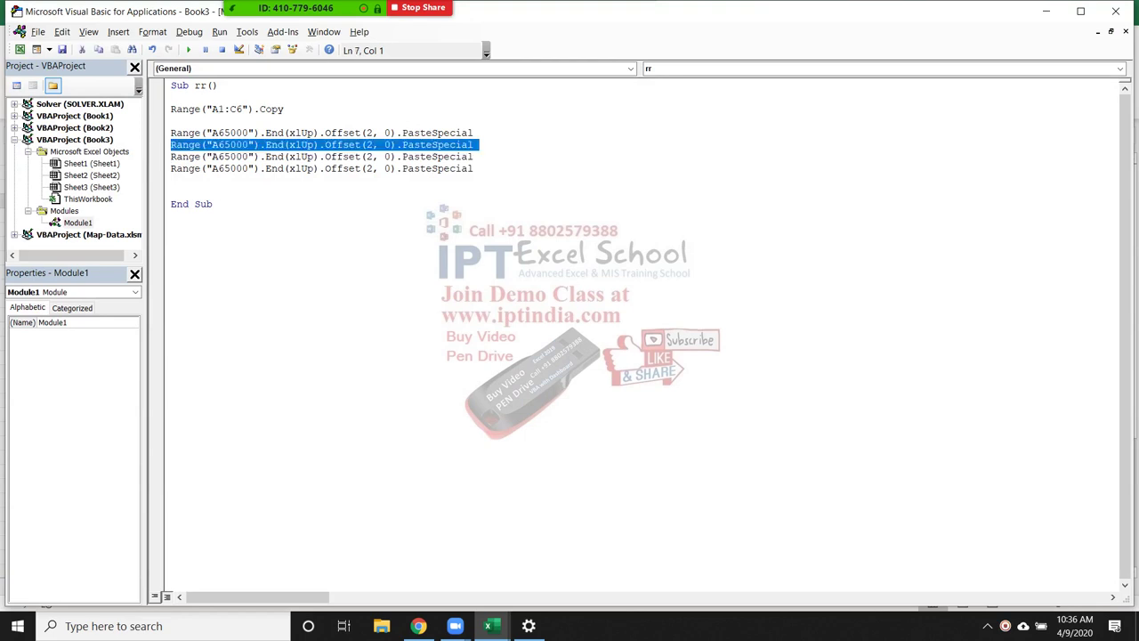
{"action": "key", "text": "shift+Down"}
{"action": "key", "text": "shift+Down"}
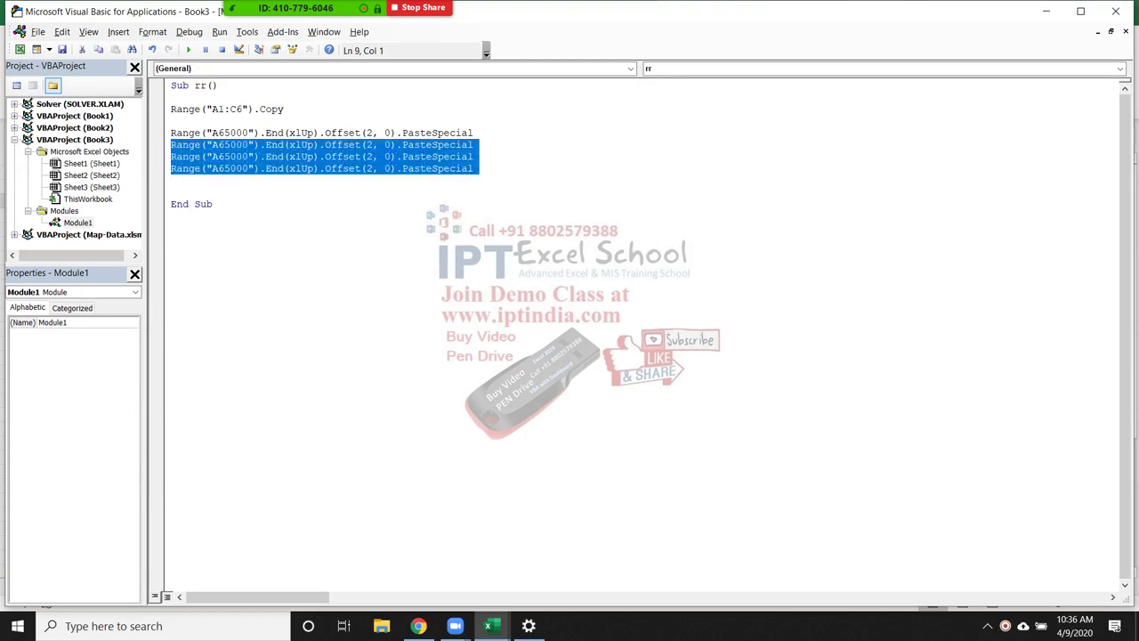
{"action": "left_click", "coordinate": [171, 133]}
{"action": "key", "text": "shift+Down"}
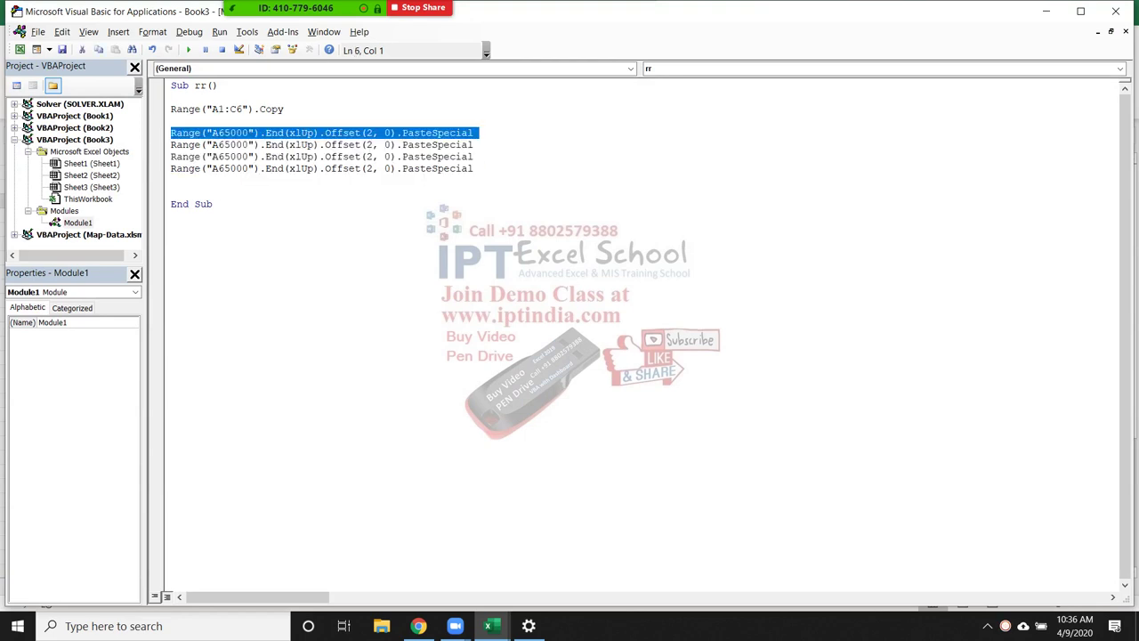
{"action": "key", "text": "Up"}
{"action": "key", "text": "Up"}
{"action": "key", "text": "Up"}
{"action": "key", "text": "shift+Down"}
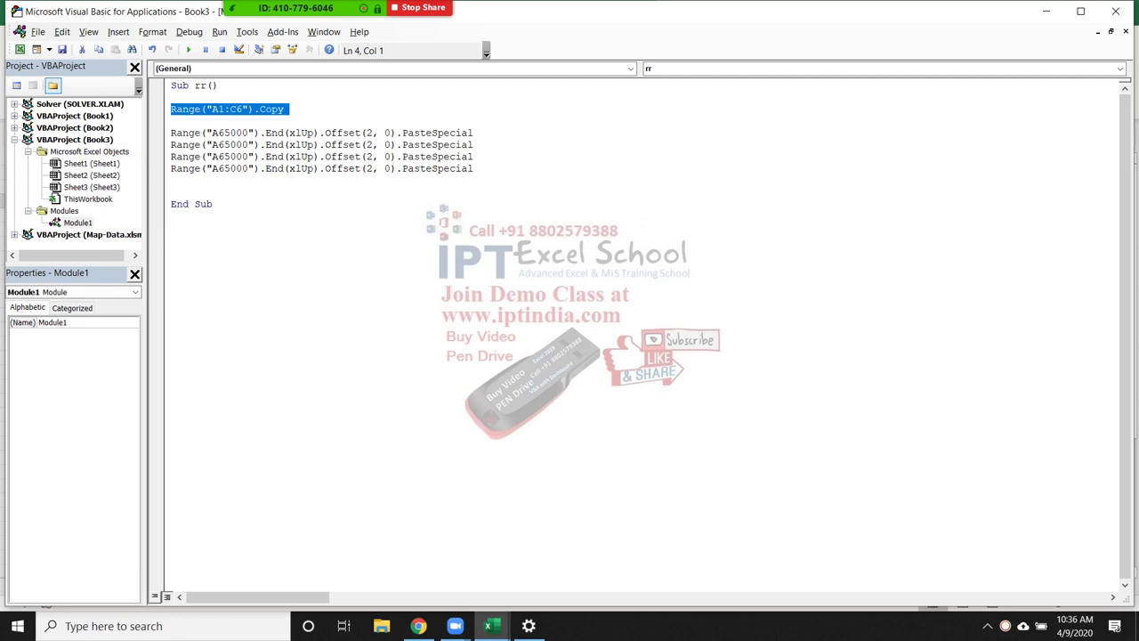
{"action": "key", "text": "Down"}
{"action": "key", "text": "Down"}
{"action": "key", "text": "Down"}
{"action": "key", "text": "shift+Down"}
{"action": "key", "text": "shift+Down"}
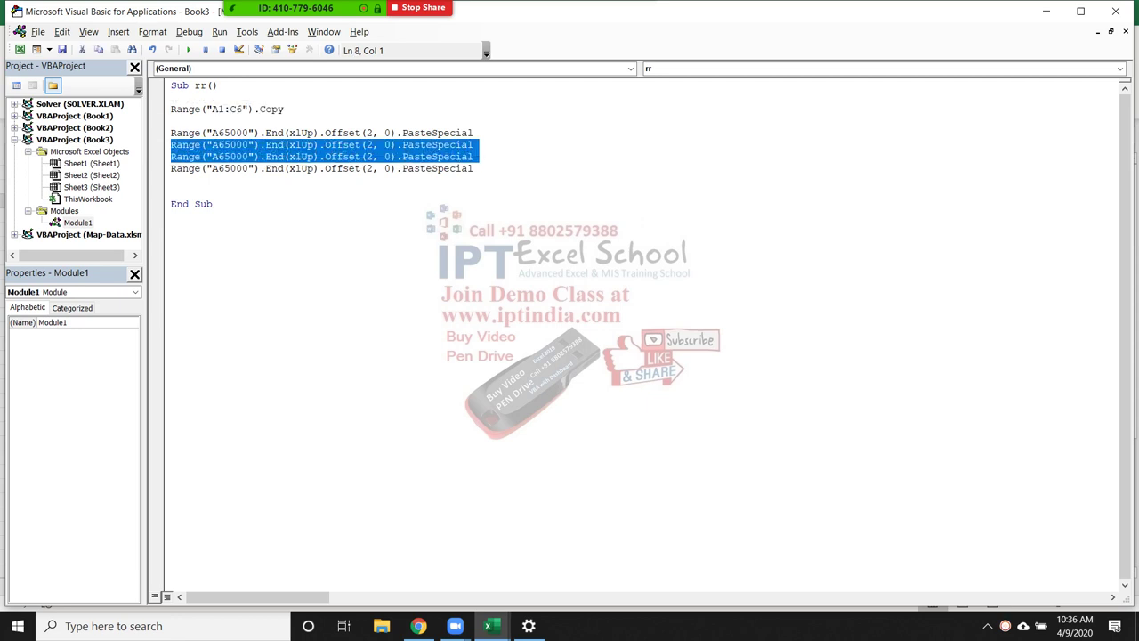
{"action": "key", "text": "shift+Down"}
{"action": "key", "text": "Delete"}
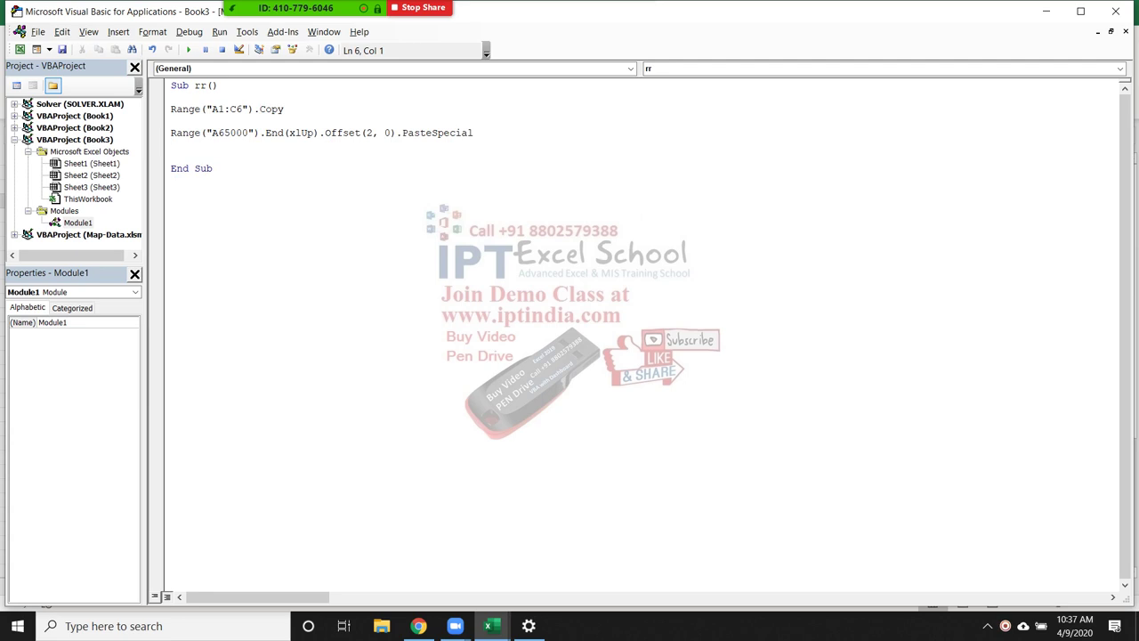
- Insert a blank line above the remaining paste line for a loop header
{"action": "key", "text": "Up"}
{"action": "key", "text": "Return"}
{"action": "key", "text": "Up"}
- Wrap the PasteSpecial line in For i = 1 To 10 … Next i and go back to Excel
{"action": "type", "text": "F"}
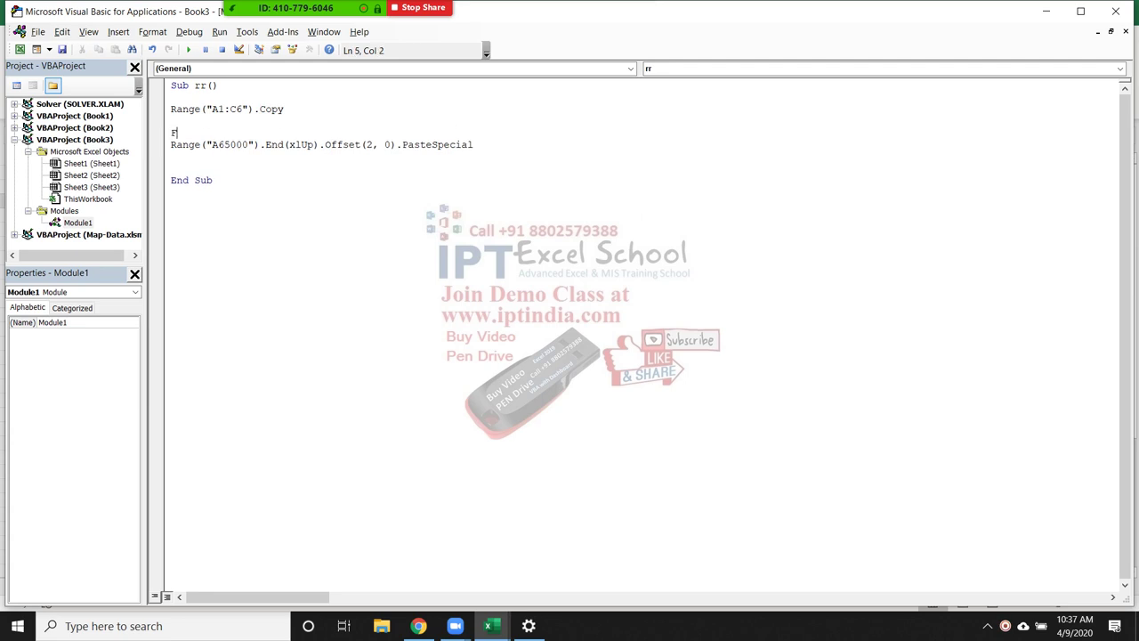
{"action": "type", "text": "or i "}
{"action": "type", "text": "= 1 "}
{"action": "type", "text": "to"}
{"action": "type", "text": " 10"}
{"action": "left_click", "coordinate": [172, 156]}
{"action": "type", "text": "next "}
{"action": "type", "text": "i"}
{"action": "key", "text": "Up"}
{"action": "left_click", "coordinate": [172, 168]}
{"action": "key", "text": "alt+F11"}
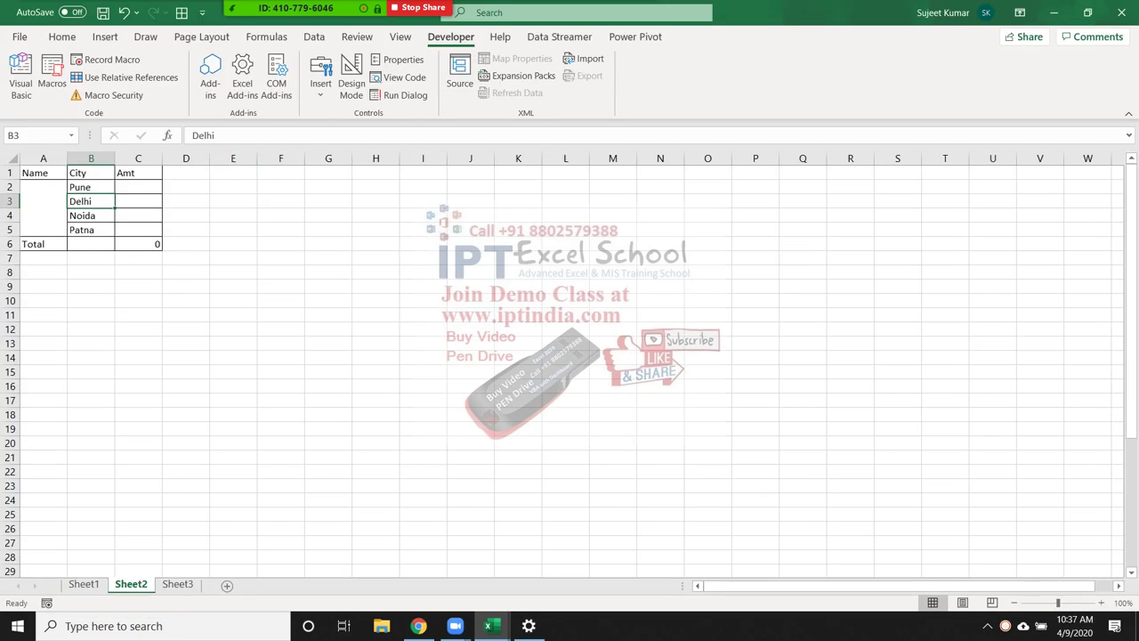
- Run the looped rr macro and scroll through the ten table copies stacked down Sheet2
{"action": "left_click", "coordinate": [52, 82]}
{"action": "left_click", "coordinate": [729, 217]}
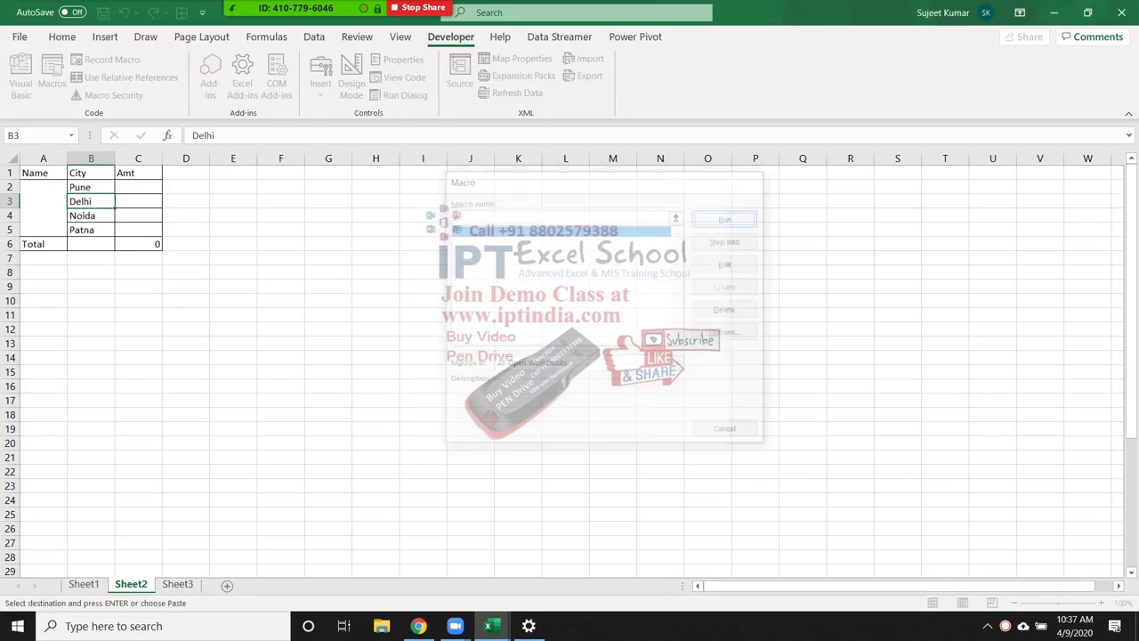
{"action": "scroll", "coordinate": [562, 371], "scroll_direction": "up", "scroll_amount": 2}
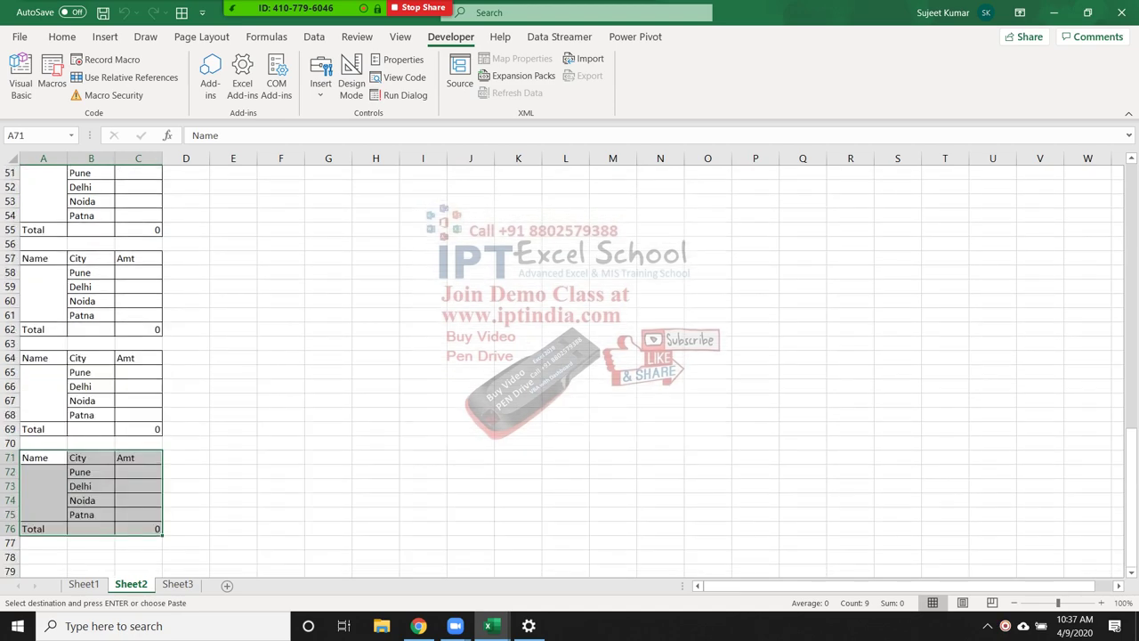
{"action": "scroll", "coordinate": [562, 371], "scroll_direction": "up", "scroll_amount": 3}
{"action": "scroll", "coordinate": [562, 372], "scroll_direction": "up", "scroll_amount": 5}
{"action": "scroll", "coordinate": [561, 371], "scroll_direction": "up", "scroll_amount": 8}
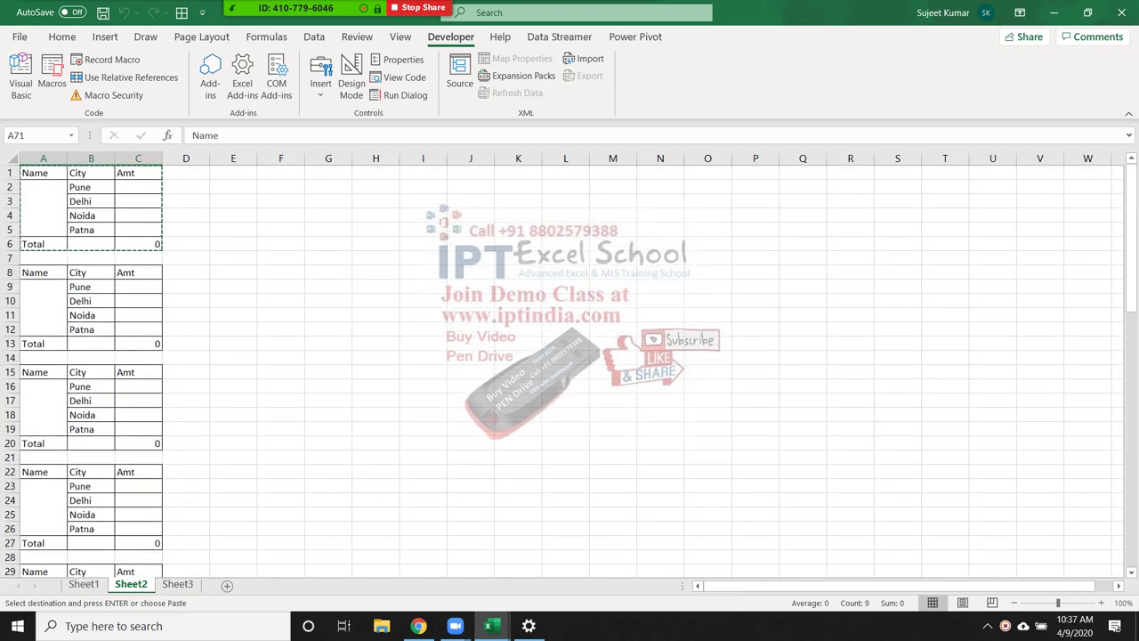
{"action": "scroll", "coordinate": [562, 371], "scroll_direction": "down", "scroll_amount": 19}
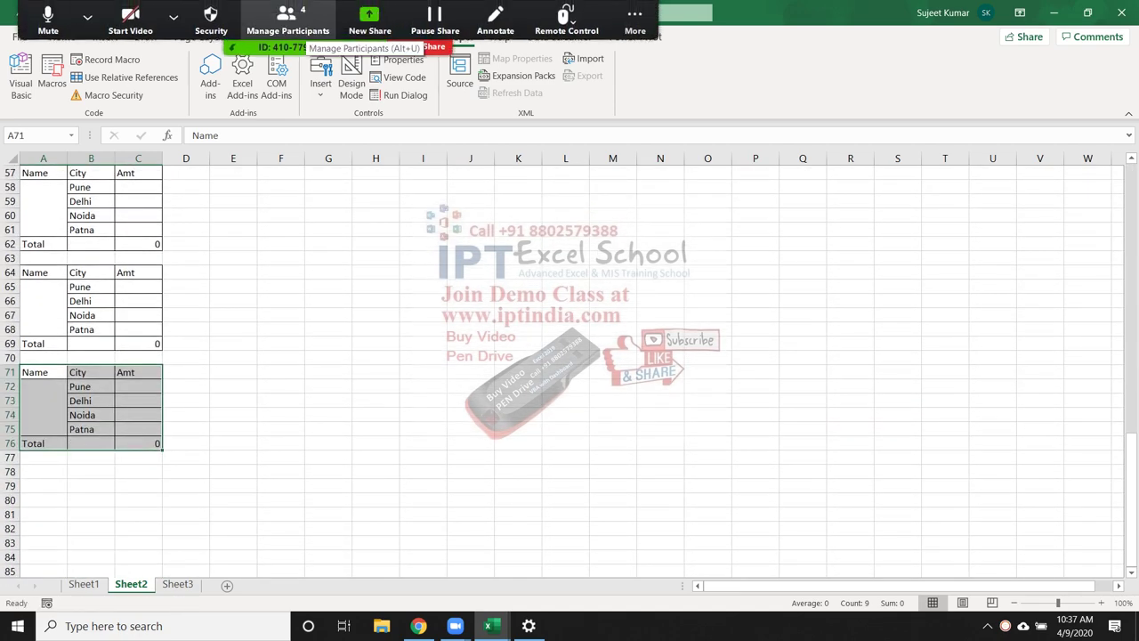
{"action": "scroll", "coordinate": [562, 371], "scroll_direction": "up", "scroll_amount": 7}
{"action": "scroll", "coordinate": [561, 371], "scroll_direction": "up", "scroll_amount": 8}
{"action": "scroll", "coordinate": [561, 371], "scroll_direction": "down", "scroll_amount": 3}
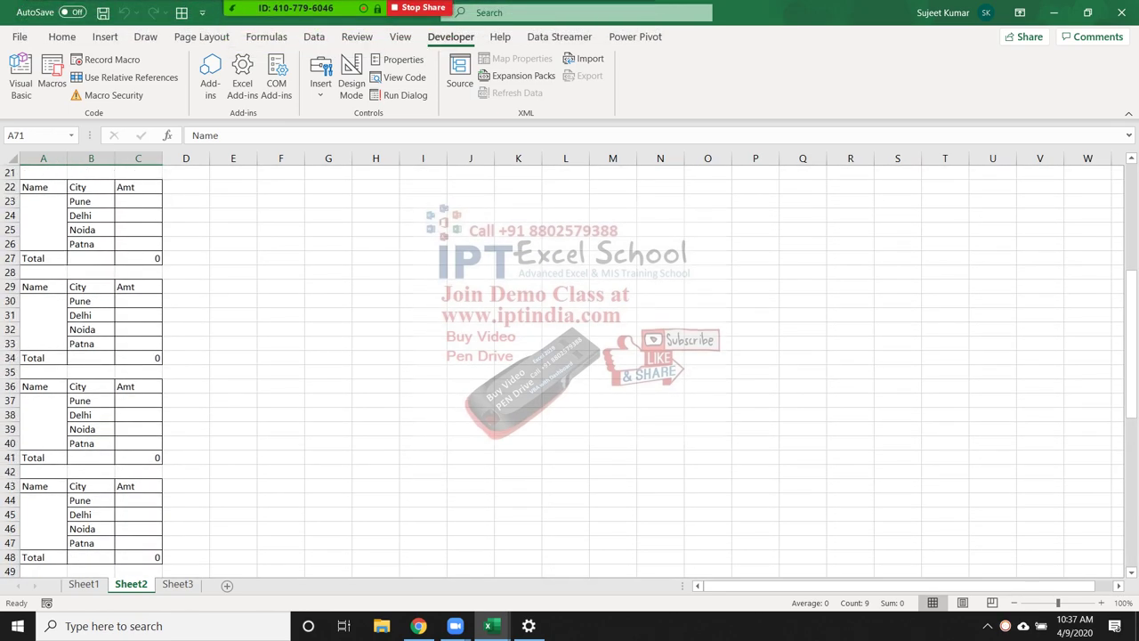
{"action": "scroll", "coordinate": [562, 372], "scroll_direction": "up", "scroll_amount": 4}
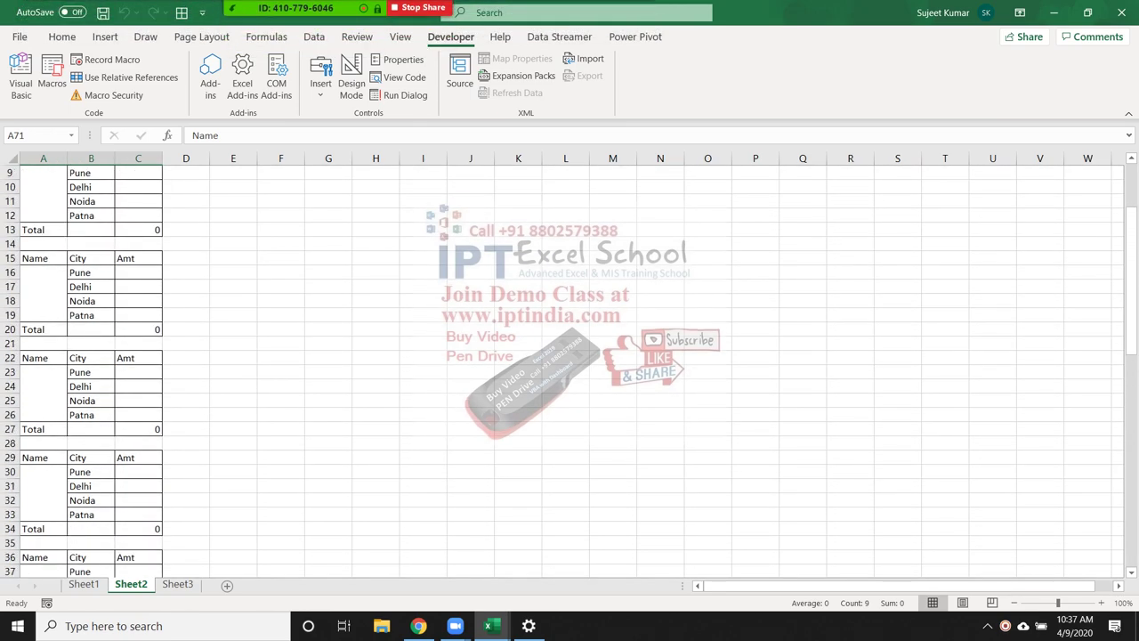
- Select rows 7 through 76 below the original table, delete them, and return to the code editor
{"action": "key", "text": "Right"}
{"action": "key", "text": "Right"}
{"action": "key", "text": "Right"}
{"action": "key", "text": "Right"}
{"action": "key", "text": "ctrl+Up"}
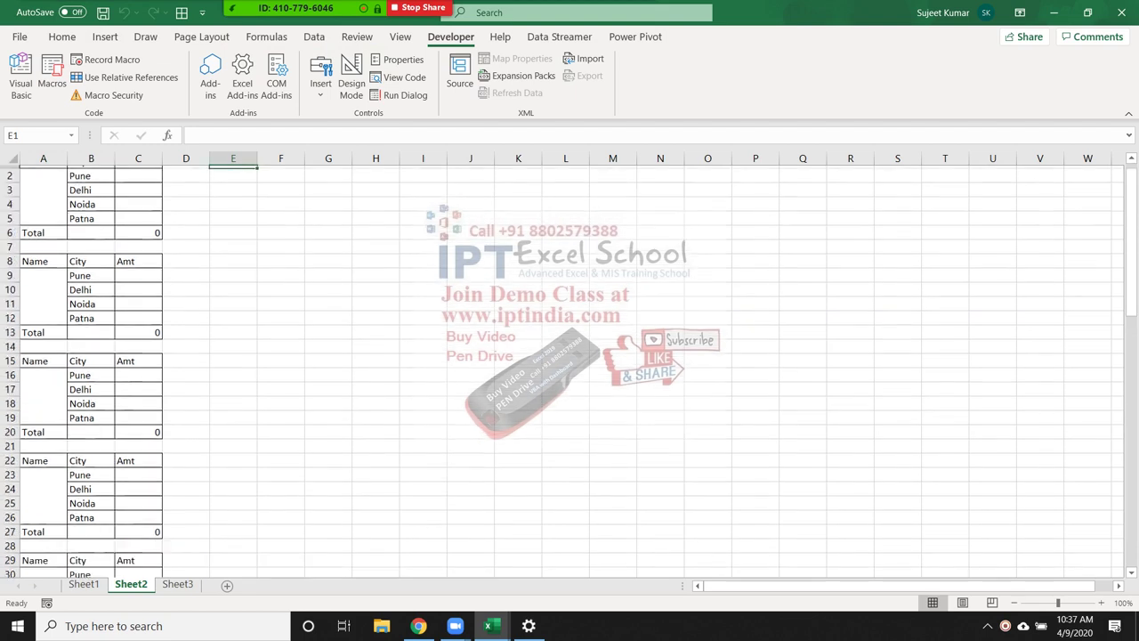
{"action": "key", "text": "Down"}
{"action": "key", "text": "Down"}
{"action": "key", "text": "Down"}
{"action": "key", "text": "Down"}
{"action": "key", "text": "Down"}
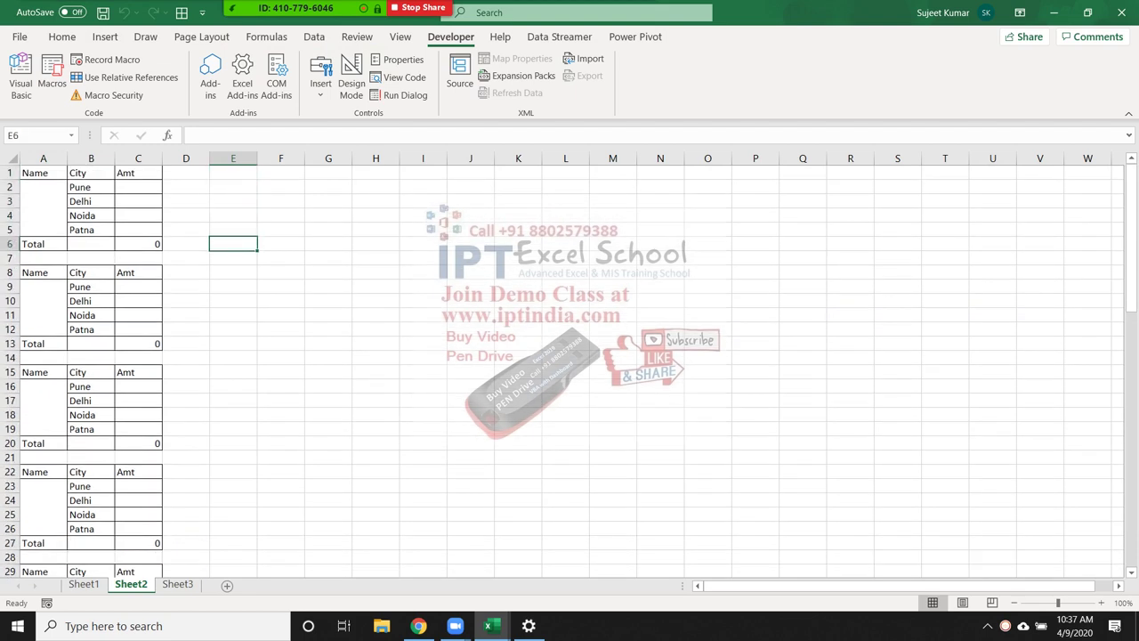
{"action": "key", "text": "Left"}
{"action": "key", "text": "Down"}
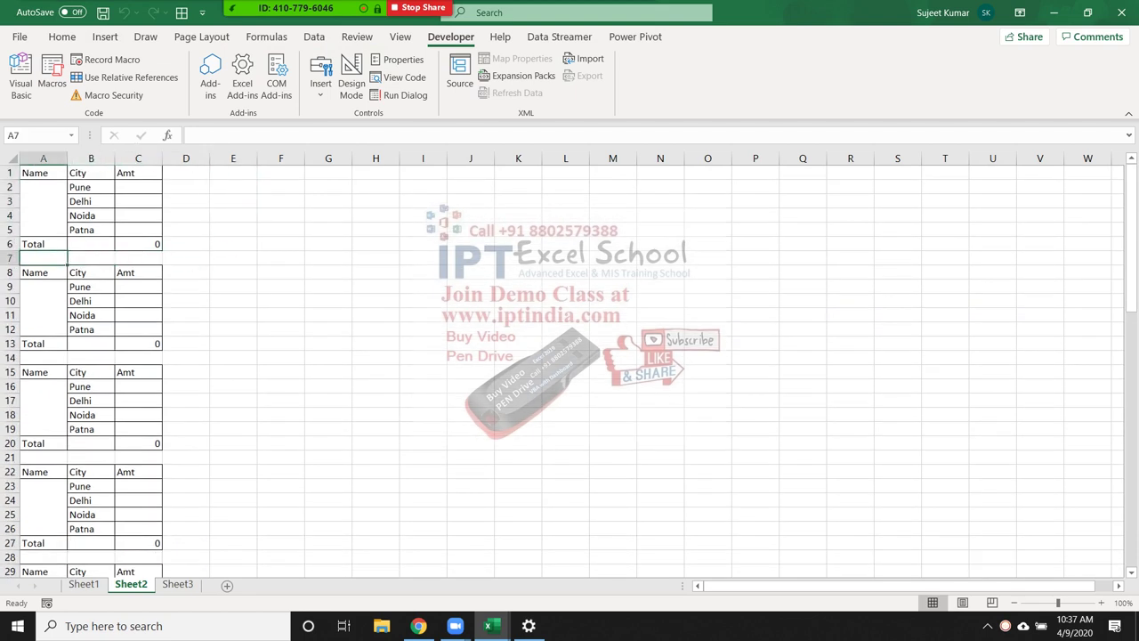
{"action": "left_click_drag", "start_coordinate": [11, 259], "coordinate": [11, 569]}
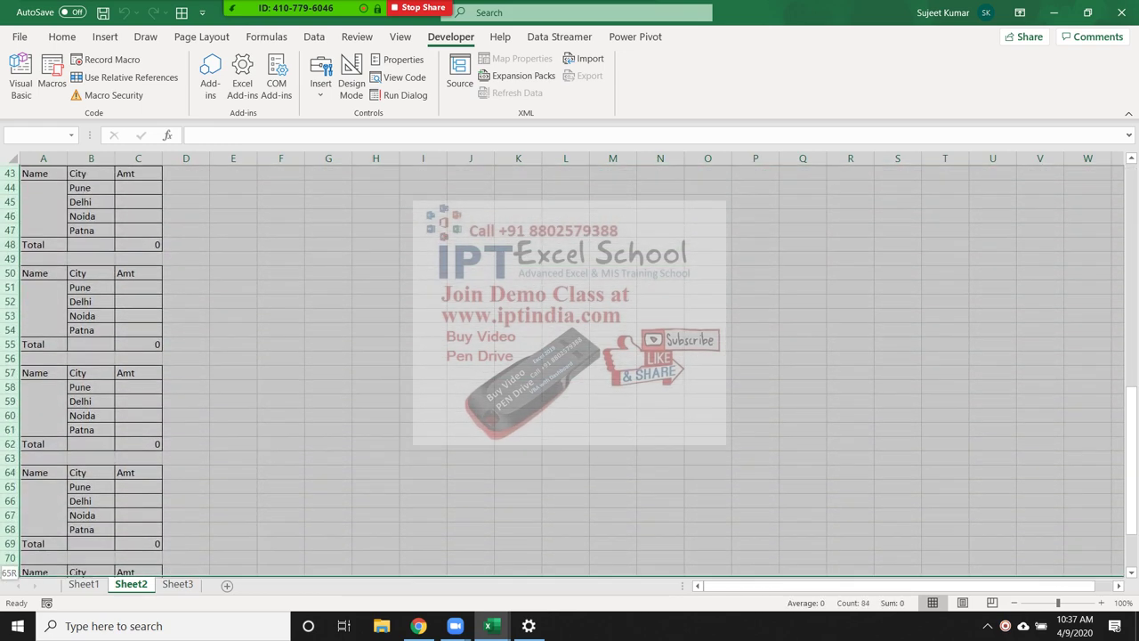
{"action": "left_click_drag", "start_coordinate": [11, 570], "coordinate": [11, 173]}
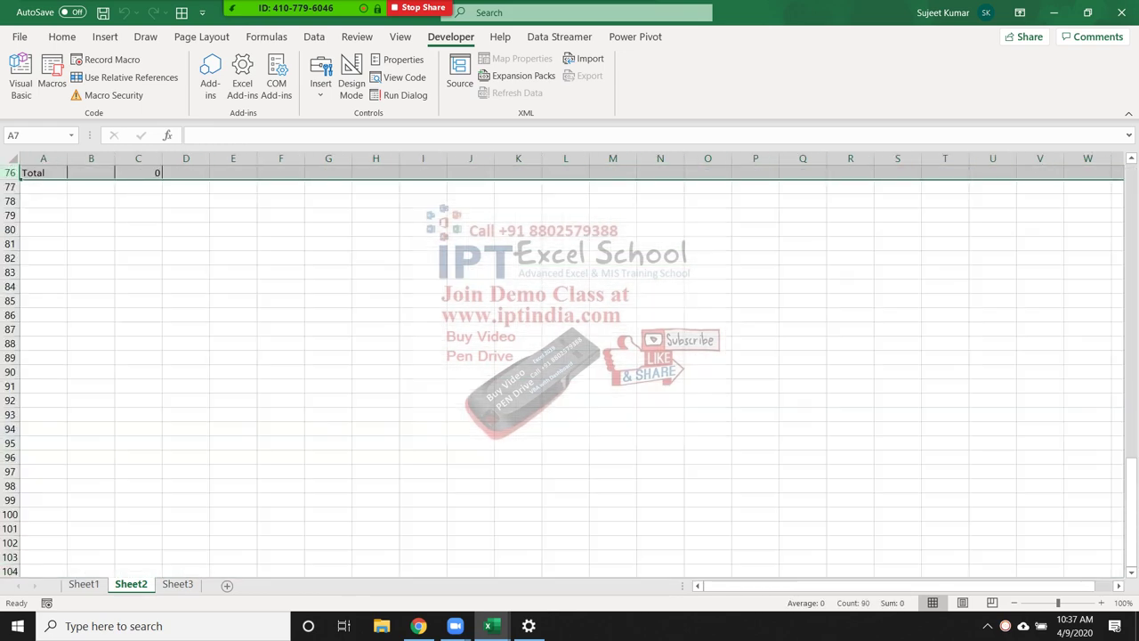
{"action": "key", "text": "ctrl+shift+Down"}
{"action": "key", "text": "ctrl+9"}
{"action": "key", "text": "alt+F11"}
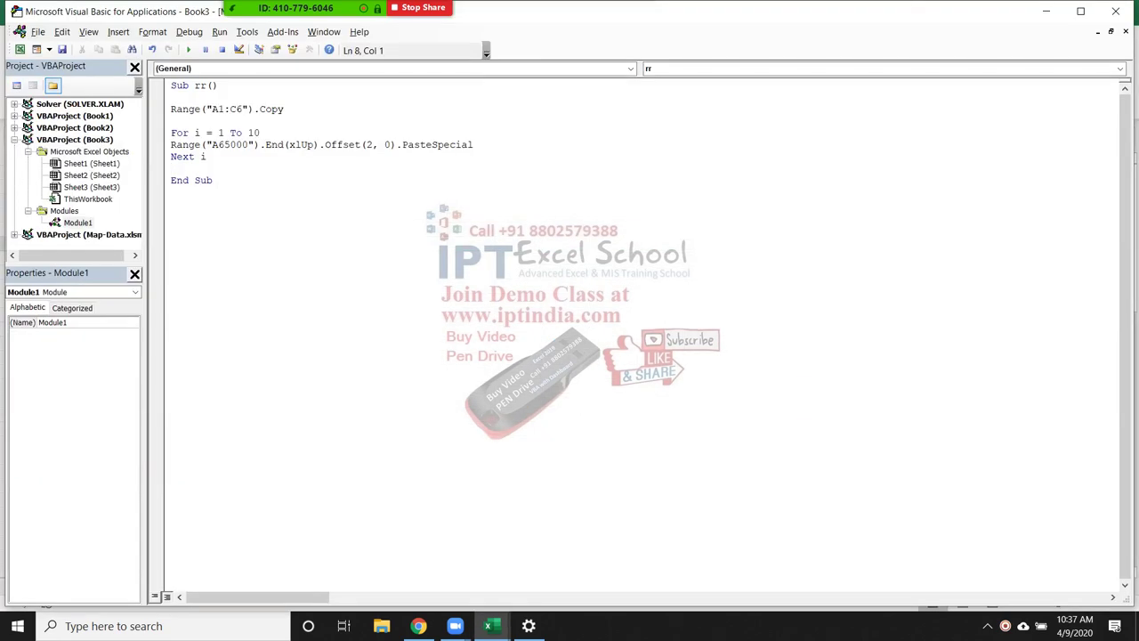
{"action": "left_click", "coordinate": [166, 144]}
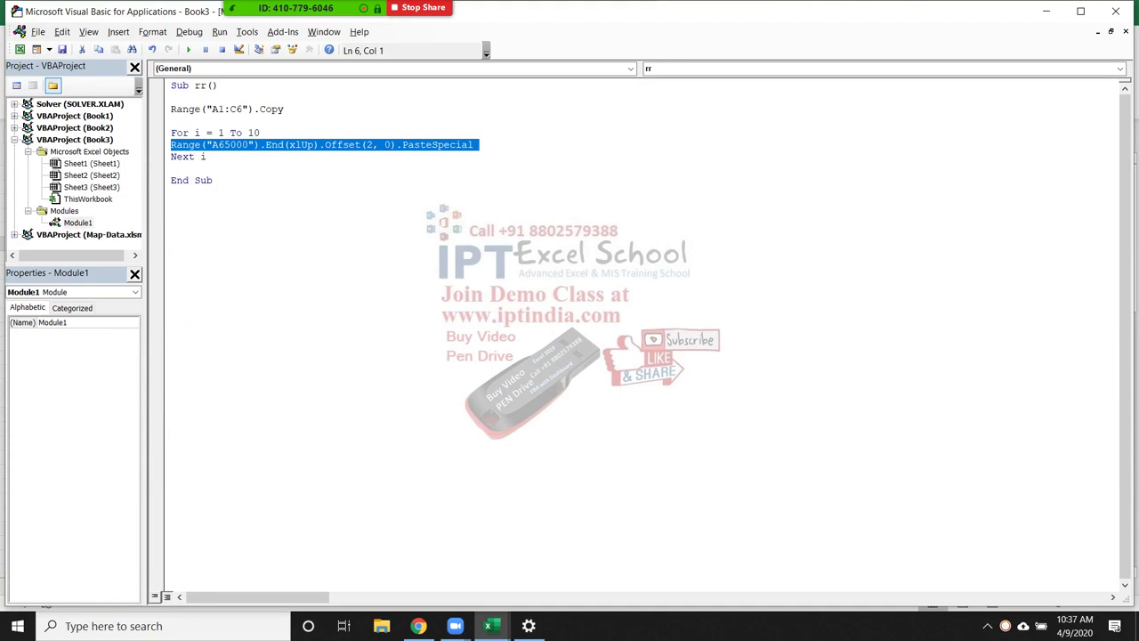
{"action": "left_click", "coordinate": [171, 168]}
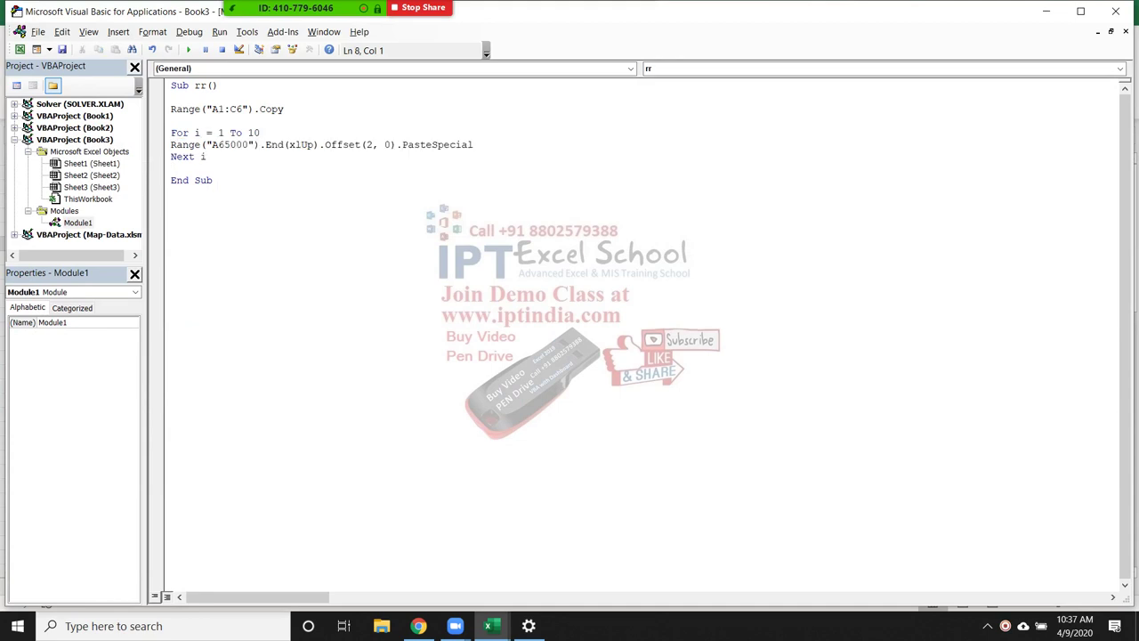
{"action": "double_click", "coordinate": [222, 133]}
{"action": "double_click", "coordinate": [253, 133]}
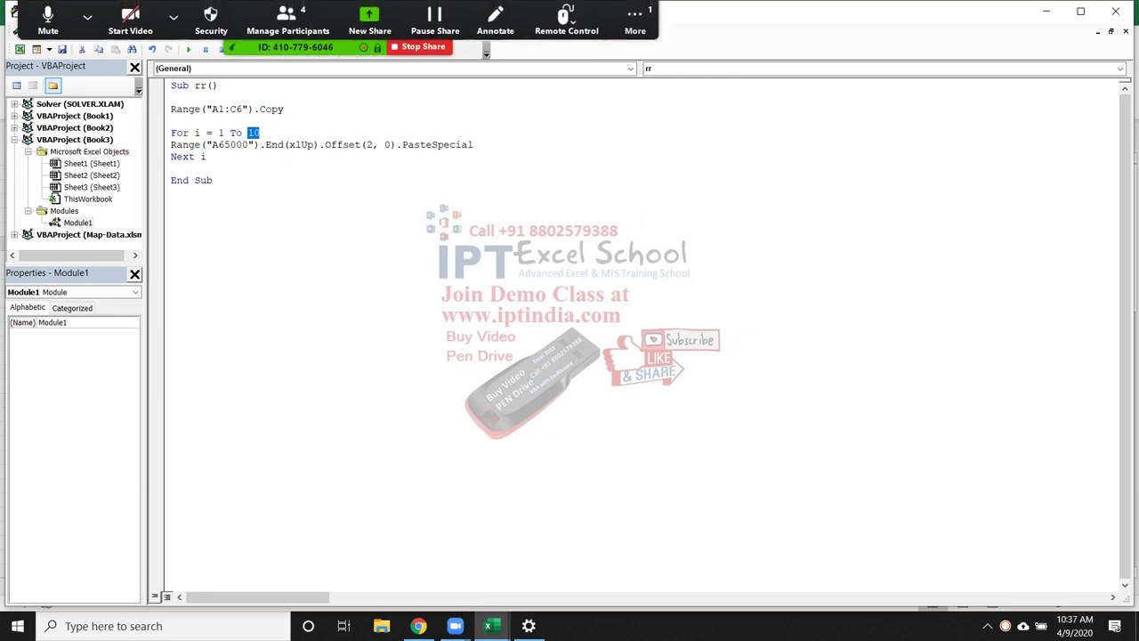
- Open the Zoom meeting chat to read the request, then close it
{"action": "left_click", "coordinate": [634, 18]}
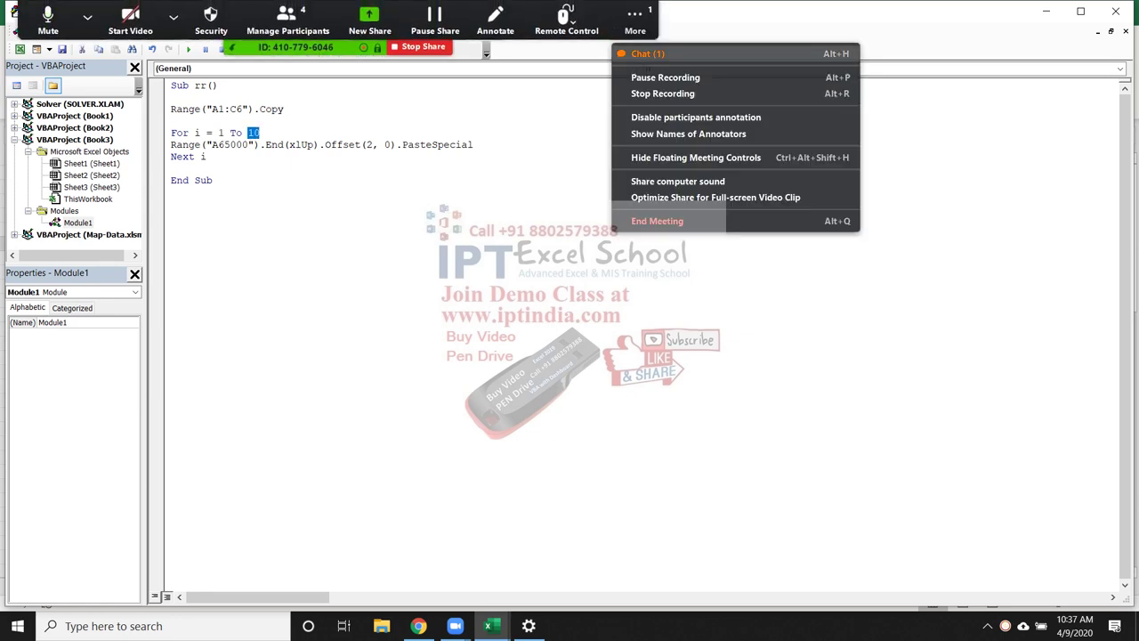
{"action": "left_click", "coordinate": [647, 54]}
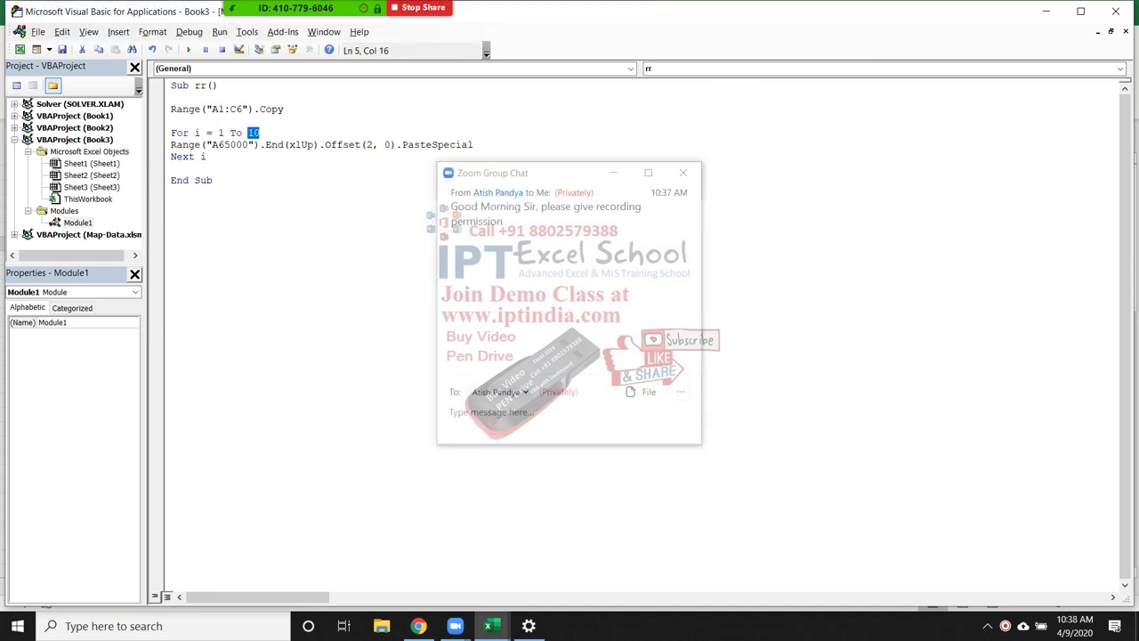
{"action": "left_click", "coordinate": [682, 173]}
- Allow the requesting participant to record from Manage Participants, then close that window
{"action": "left_click", "coordinate": [288, 11]}
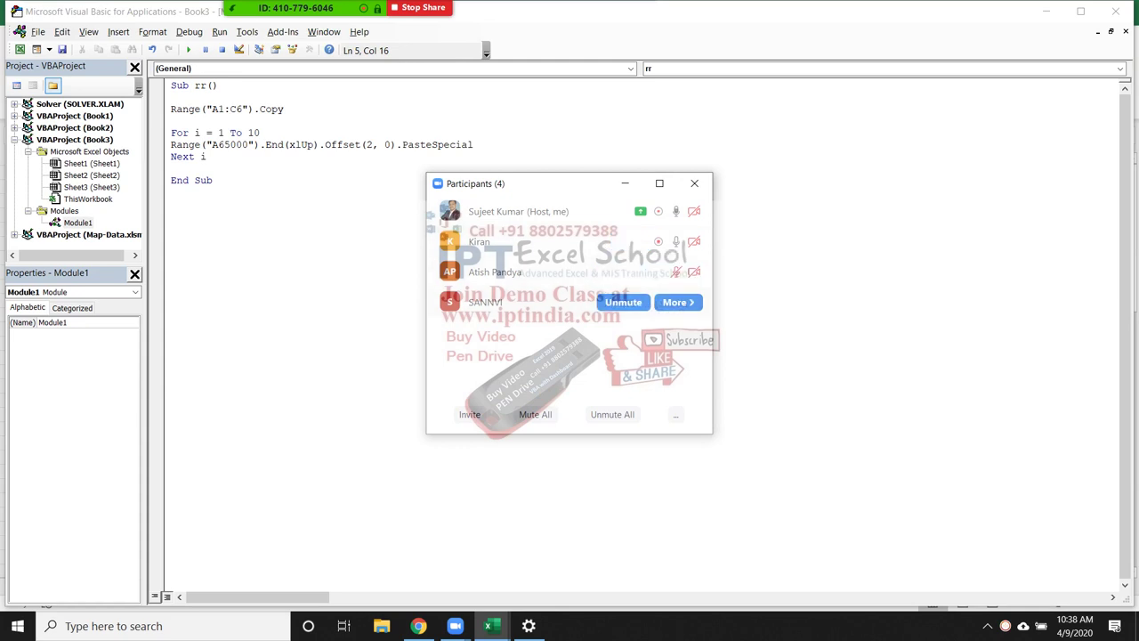
{"action": "left_click", "coordinate": [678, 272]}
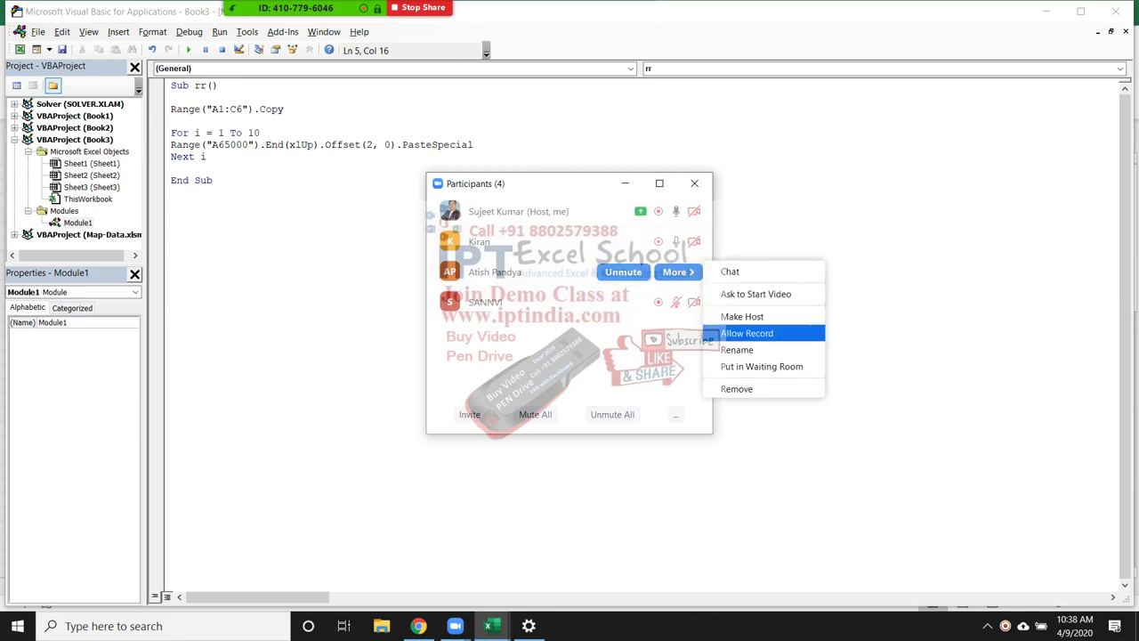
{"action": "left_click", "coordinate": [750, 330]}
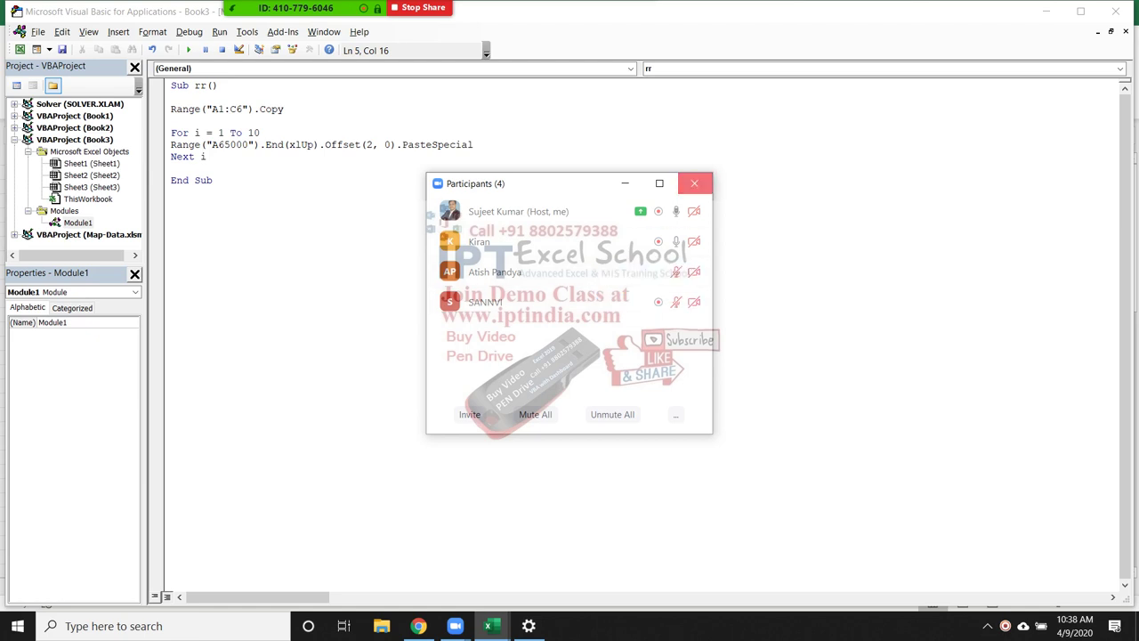
{"action": "left_click", "coordinate": [694, 184]}
- Add an empty line above Next i, just after the PasteSpecial line in the For i loop
{"action": "double_click", "coordinate": [196, 132]}
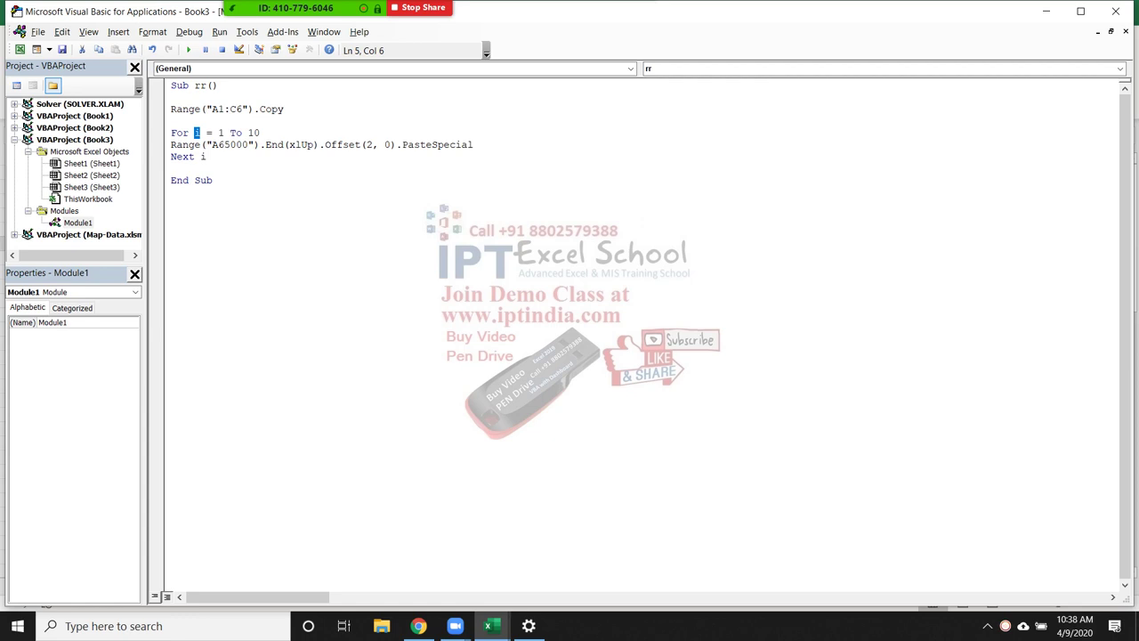
{"action": "key", "text": "Right"}
{"action": "key", "text": "Right"}
{"action": "left_click", "coordinate": [171, 144]}
{"action": "left_click", "coordinate": [171, 156]}
{"action": "key", "text": "Return"}
{"action": "key", "text": "Up"}
{"action": "key", "text": "Up"}
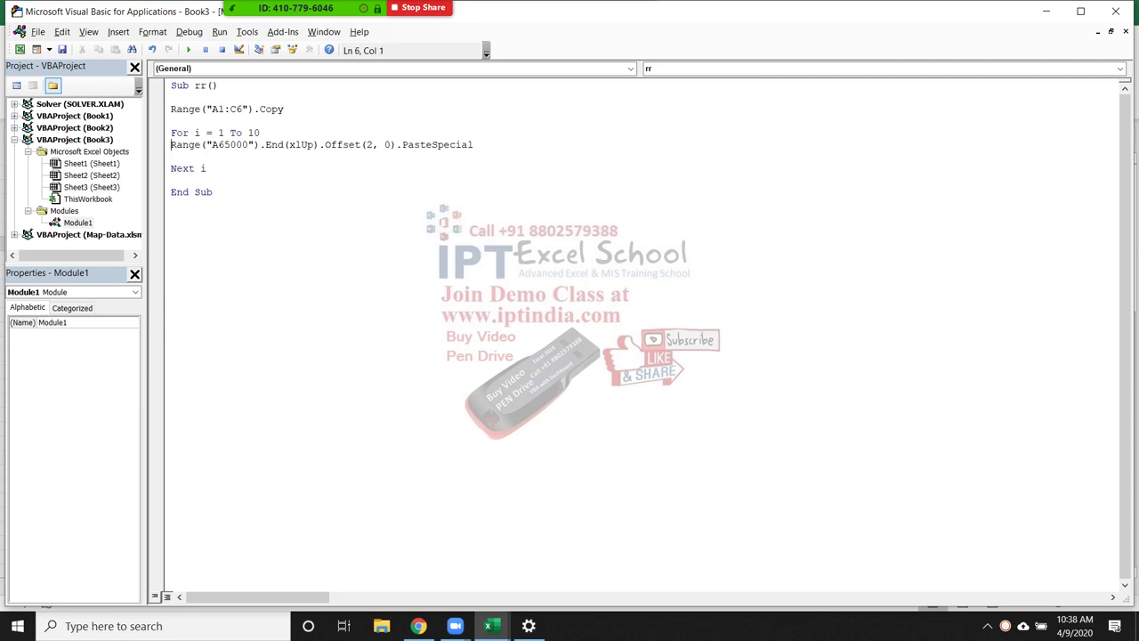
{"action": "key", "text": "Up"}
{"action": "left_click", "coordinate": [194, 133]}
{"action": "left_click", "coordinate": [207, 168]}
{"action": "left_click", "coordinate": [189, 31]}
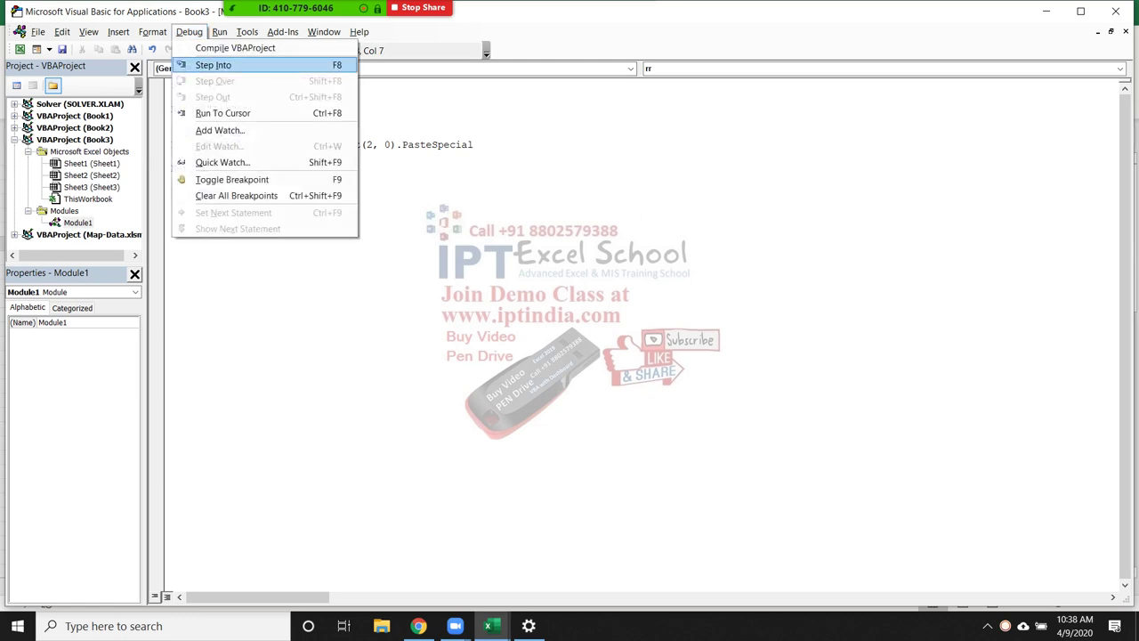
- Step Into macro rr line by line until execution reaches the paste line
{"action": "left_click", "coordinate": [214, 65]}
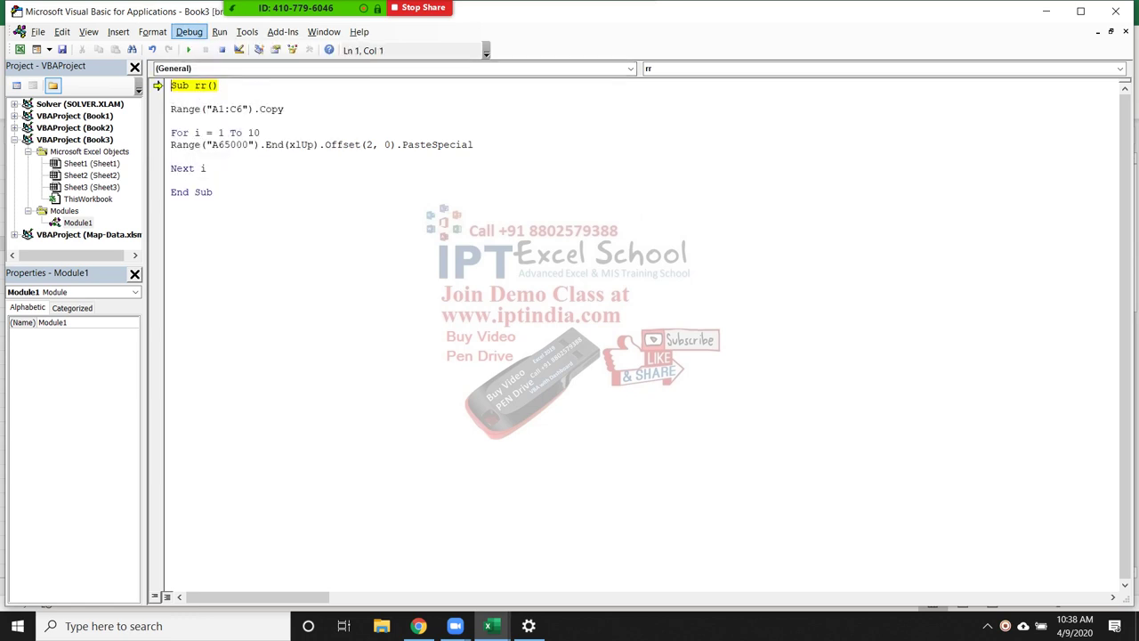
{"action": "left_click", "coordinate": [188, 31]}
{"action": "left_click", "coordinate": [214, 65]}
{"action": "left_click", "coordinate": [188, 32]}
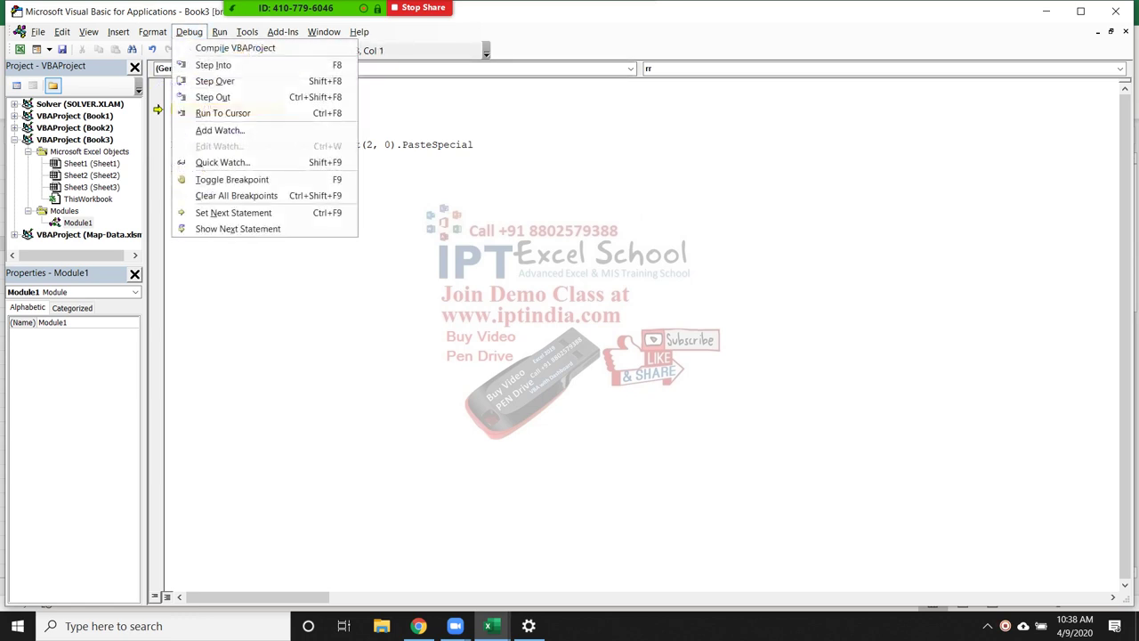
{"action": "left_click", "coordinate": [214, 65]}
{"action": "left_click", "coordinate": [189, 32]}
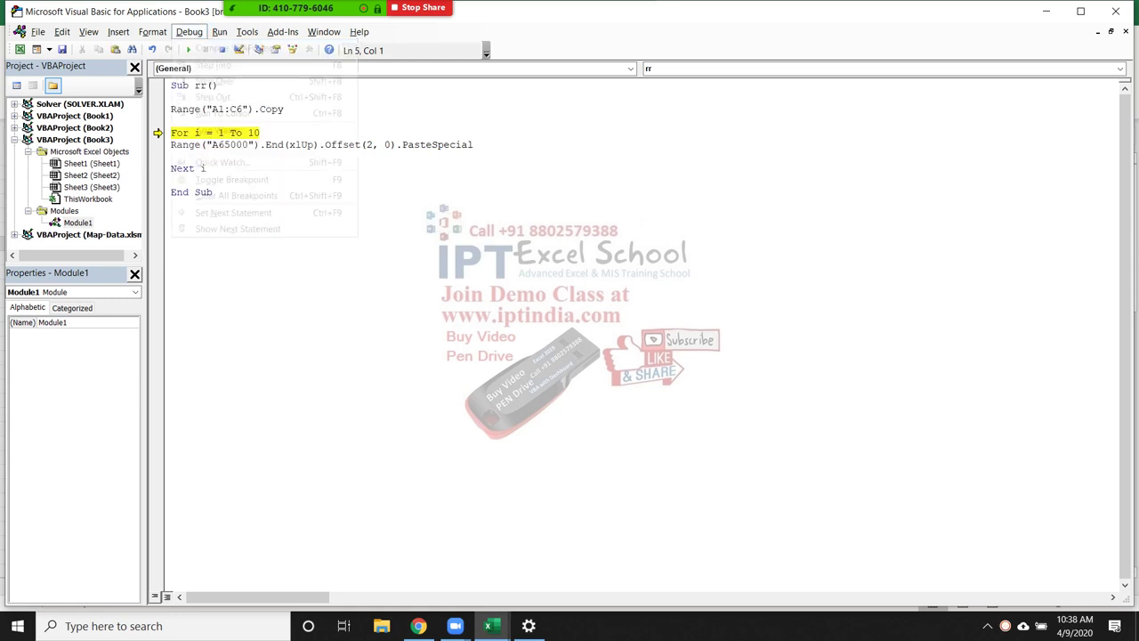
{"action": "left_click", "coordinate": [214, 65]}
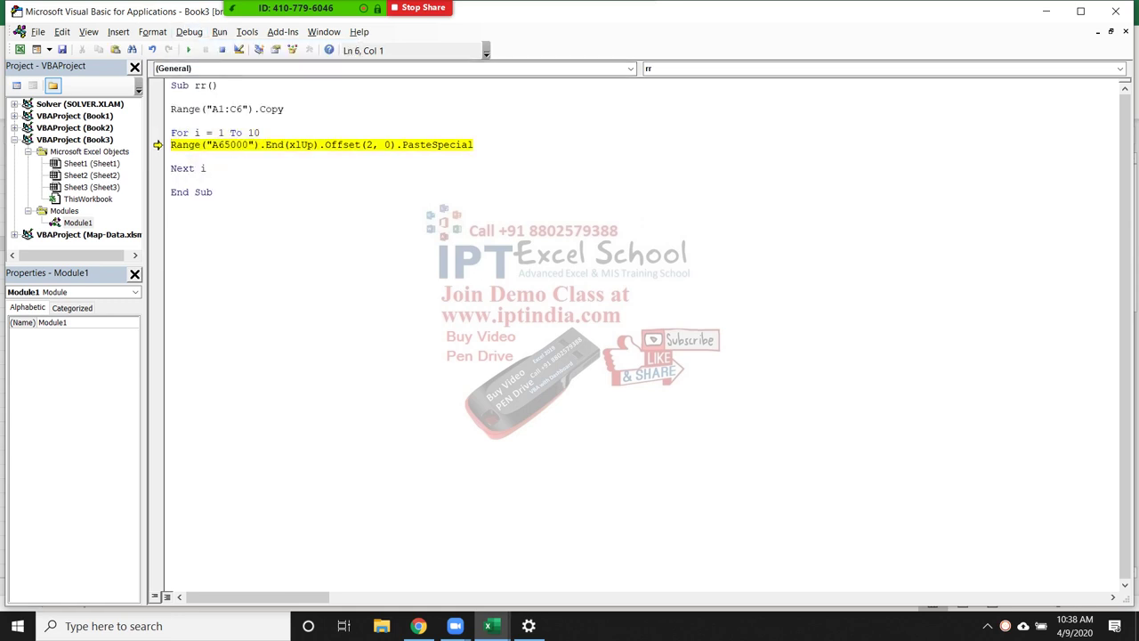
- Highlight the loop counter i and upper limit 10, and add a blank line before End Sub
{"action": "mouse_move", "coordinate": [299, 9]}
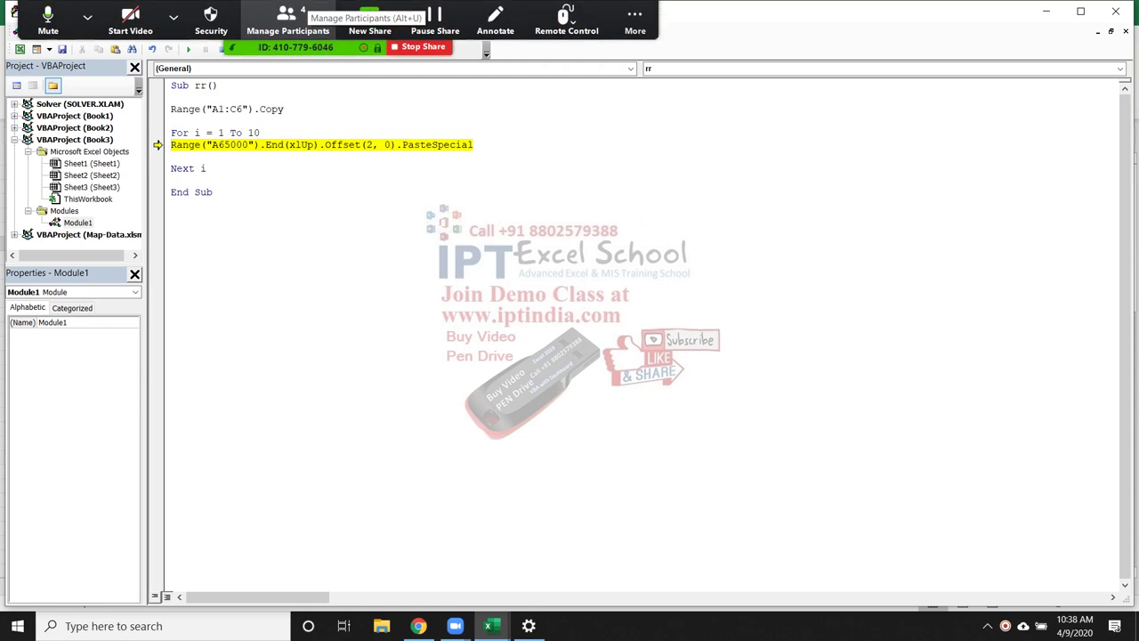
{"action": "left_click", "coordinate": [635, 18]}
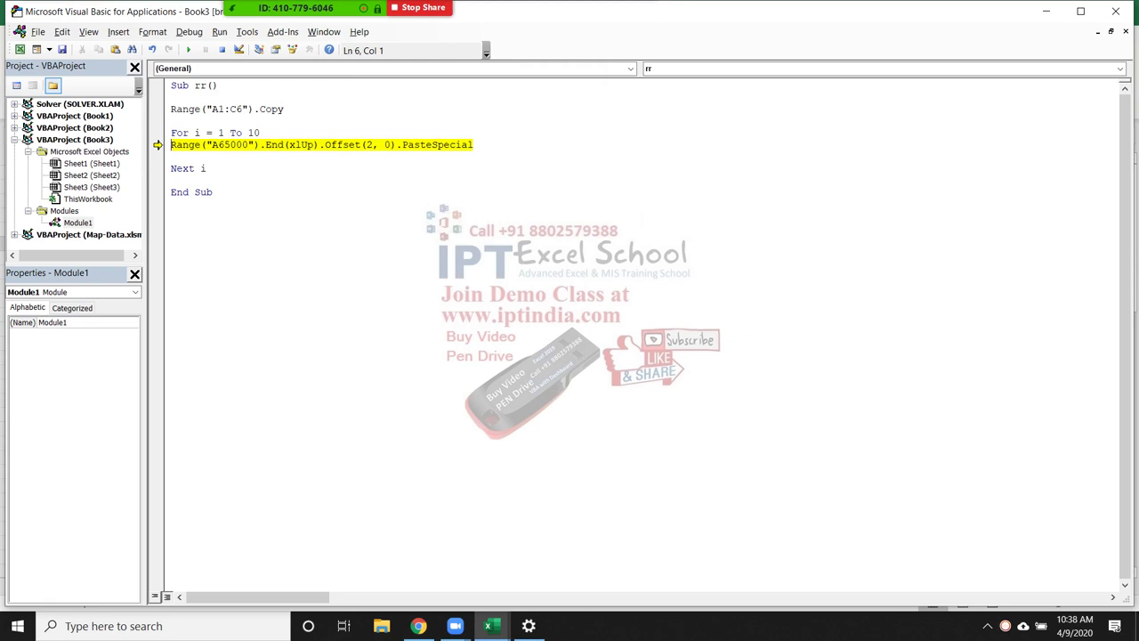
{"action": "mouse_move", "coordinate": [198, 133]}
{"action": "double_click", "coordinate": [196, 132]}
{"action": "left_click", "coordinate": [184, 168]}
{"action": "double_click", "coordinate": [202, 168]}
{"action": "left_click_drag", "start_coordinate": [247, 133], "coordinate": [259, 133]}
{"action": "left_click", "coordinate": [171, 180]}
{"action": "key", "text": "Return"}
- Step through two loop passes until i reaches 2, then reset the paused macro
{"action": "left_click", "coordinate": [188, 32]}
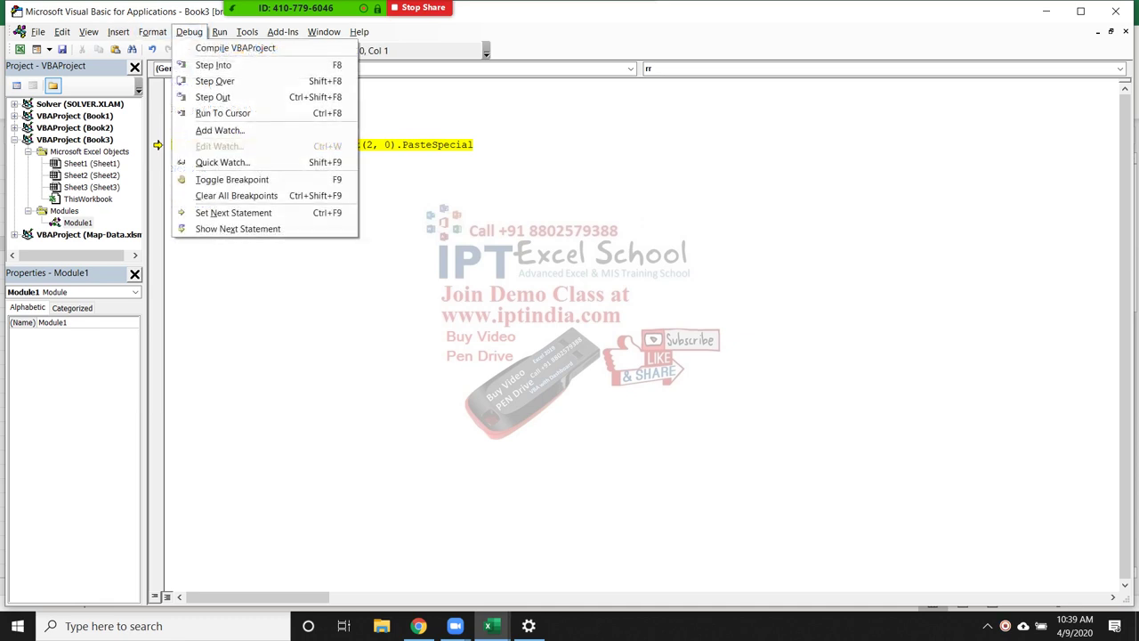
{"action": "left_click", "coordinate": [213, 65]}
{"action": "left_click", "coordinate": [189, 31]}
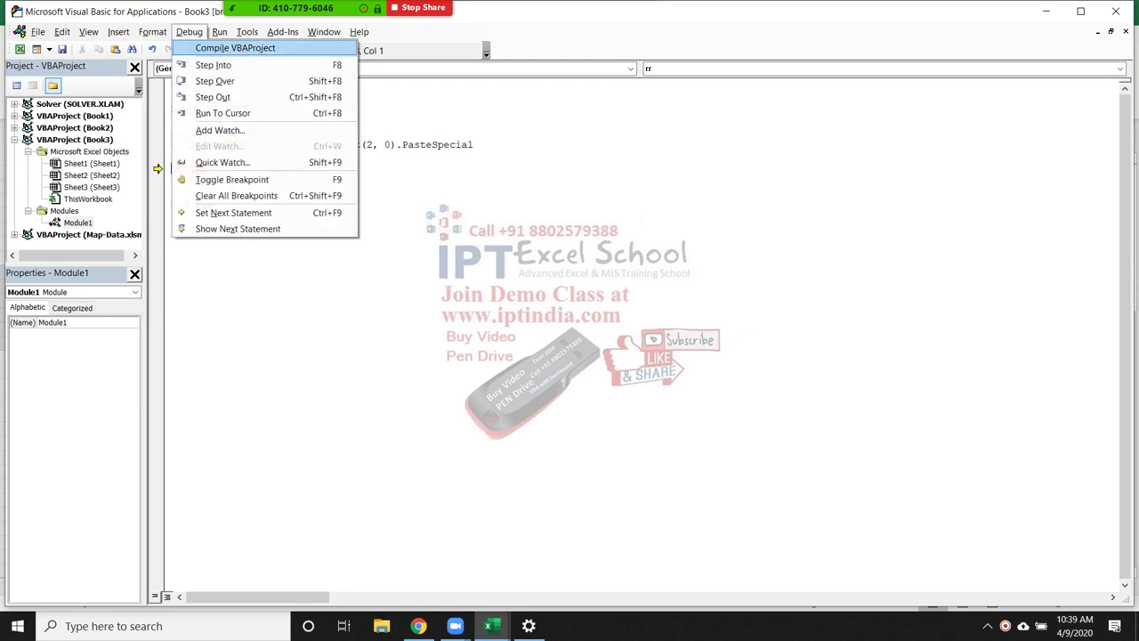
{"action": "left_click", "coordinate": [216, 63]}
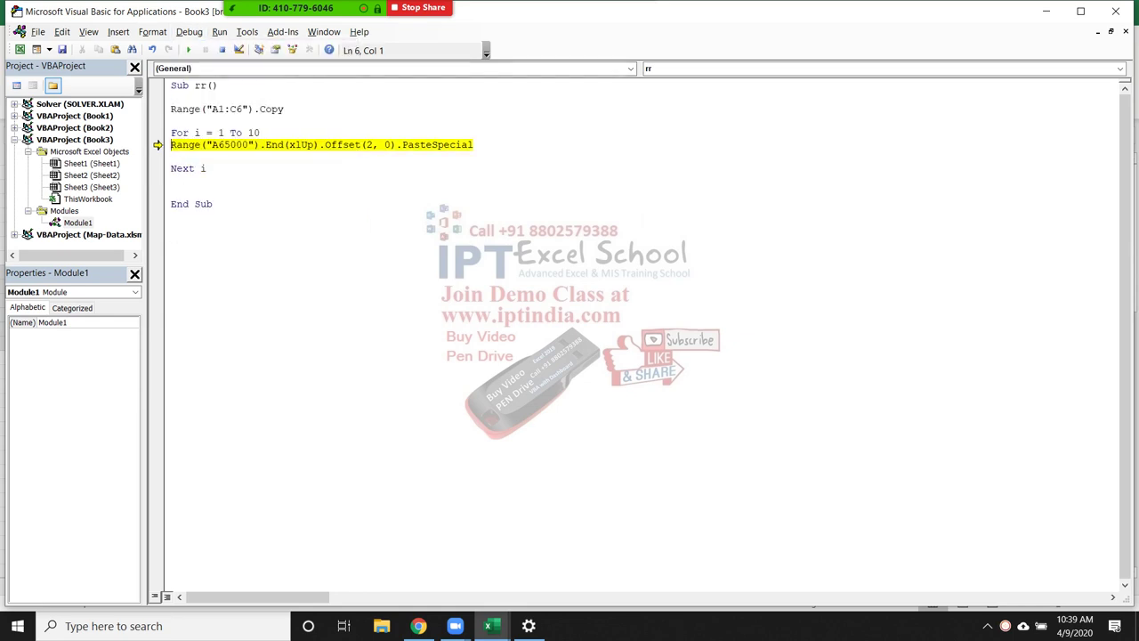
{"action": "mouse_move", "coordinate": [202, 169]}
{"action": "left_click", "coordinate": [189, 31]}
{"action": "left_click", "coordinate": [217, 63]}
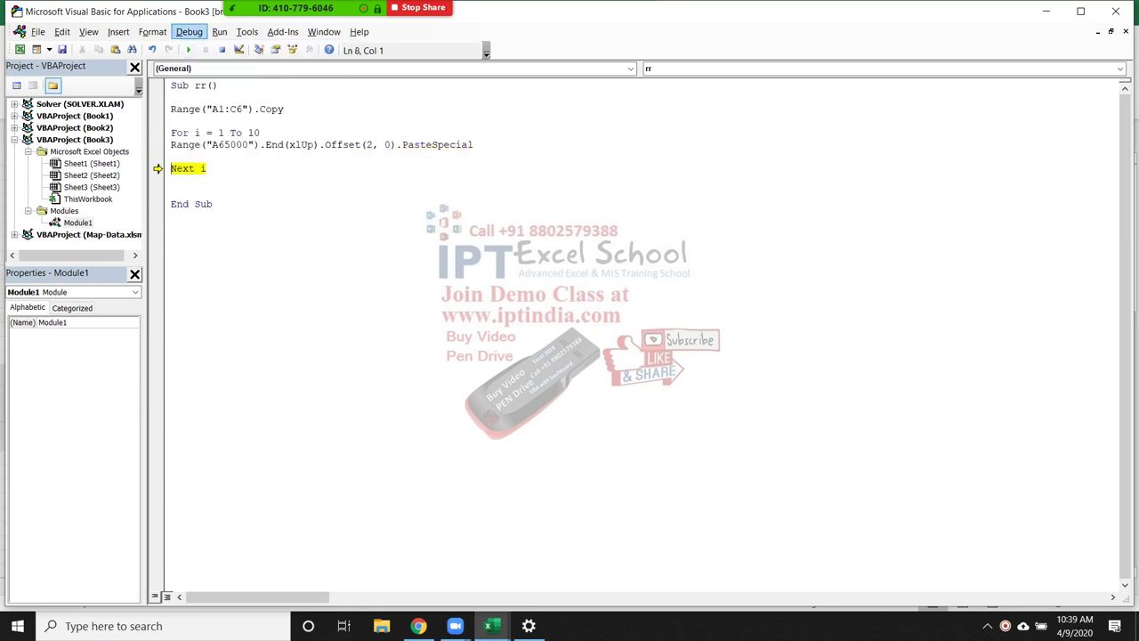
{"action": "left_click", "coordinate": [188, 32]}
{"action": "left_click", "coordinate": [218, 78]}
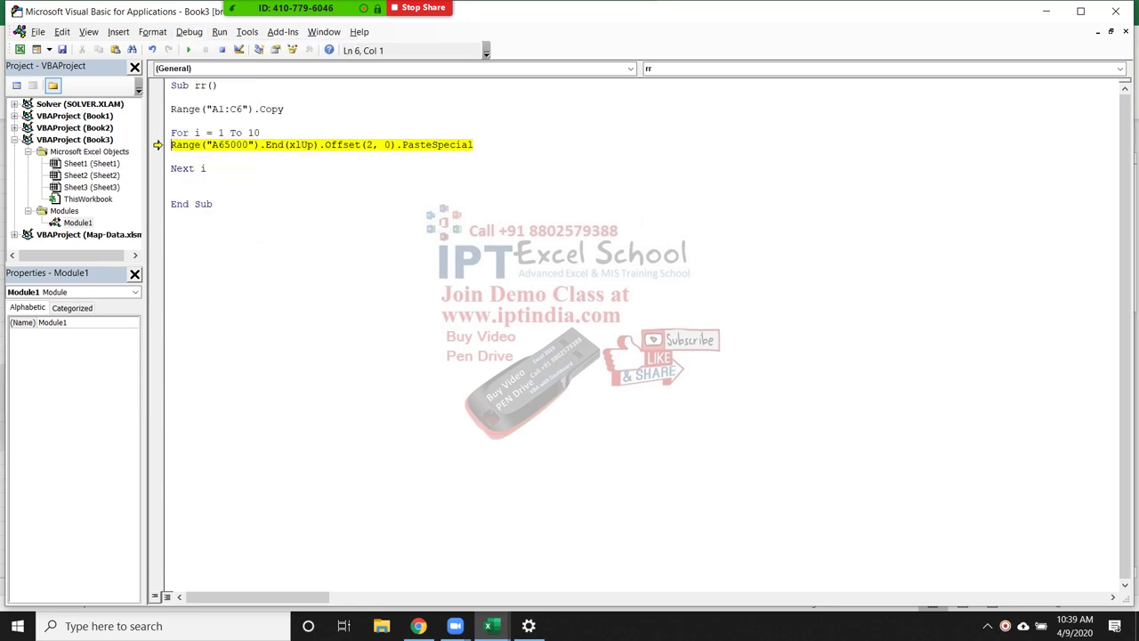
{"action": "left_click", "coordinate": [222, 49]}
{"action": "left_click", "coordinate": [171, 216]}
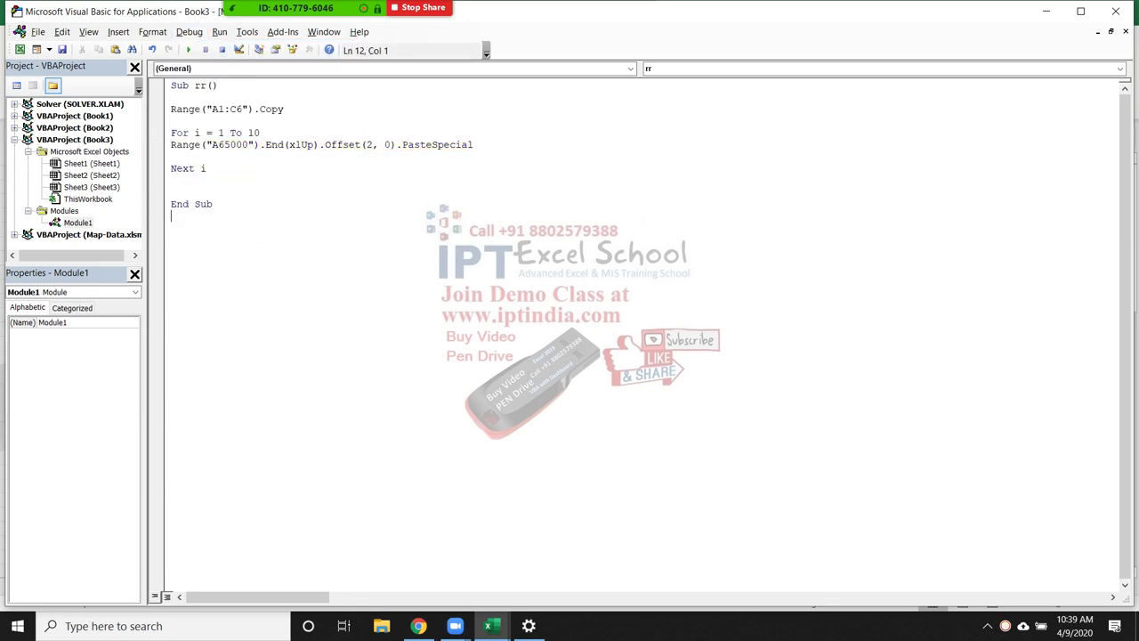
{"action": "key", "text": "alt+F11"}
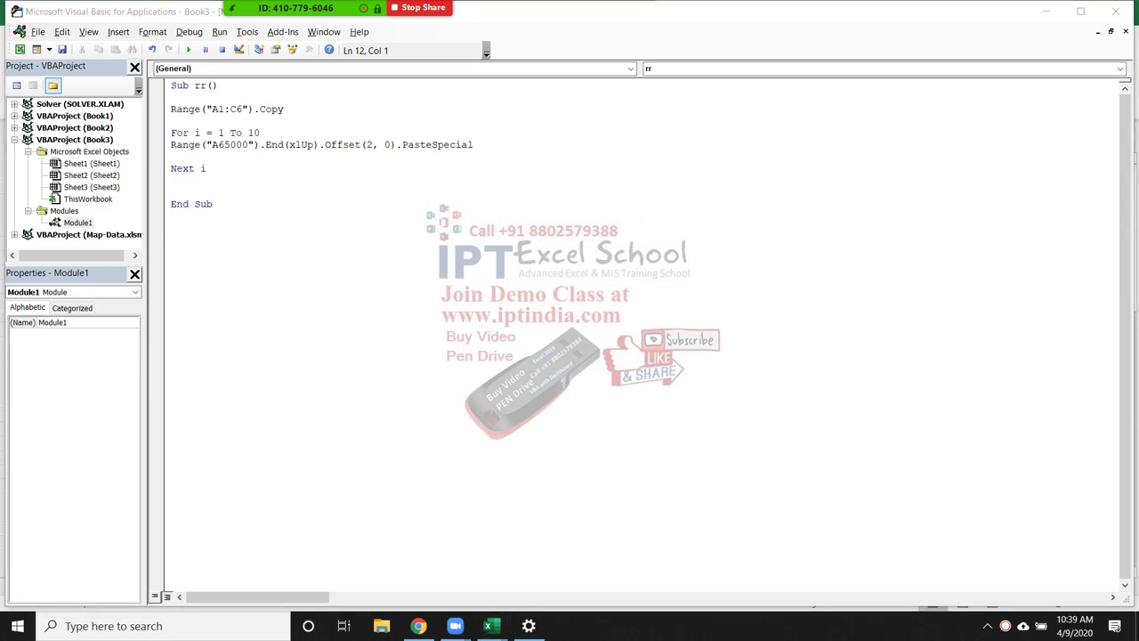
- In Excel, go to Sheet3 and add four new worksheets, Sheet4 through Sheet7
{"action": "key", "text": "alt+Tab"}
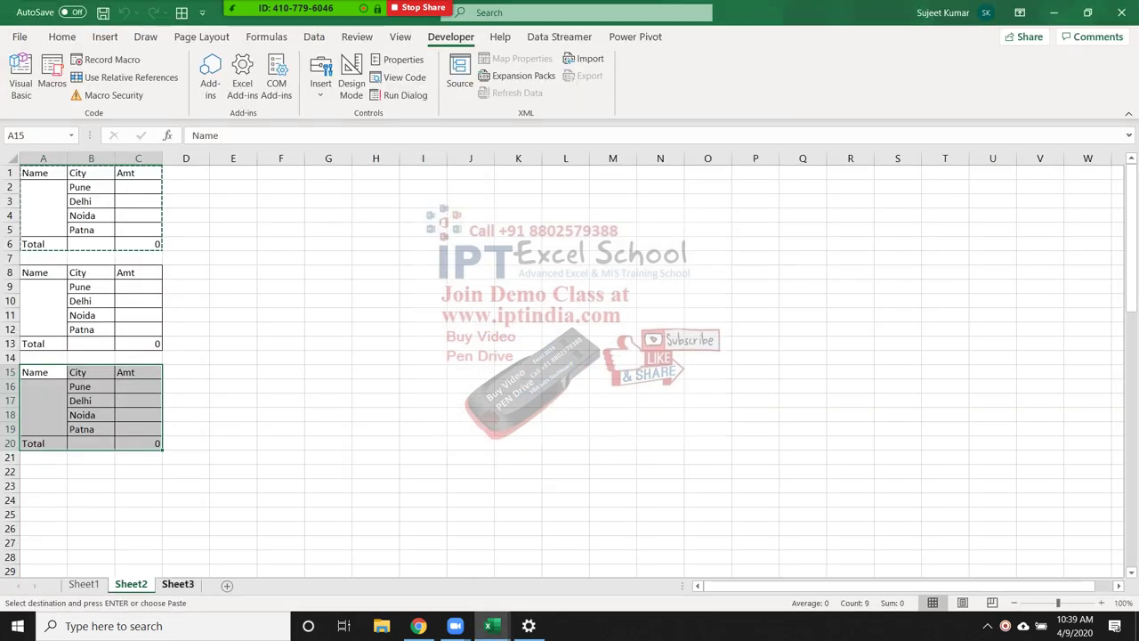
{"action": "key", "text": "ctrl+Page_Down"}
{"action": "left_click", "coordinate": [185, 500]}
{"action": "left_click", "coordinate": [185, 527]}
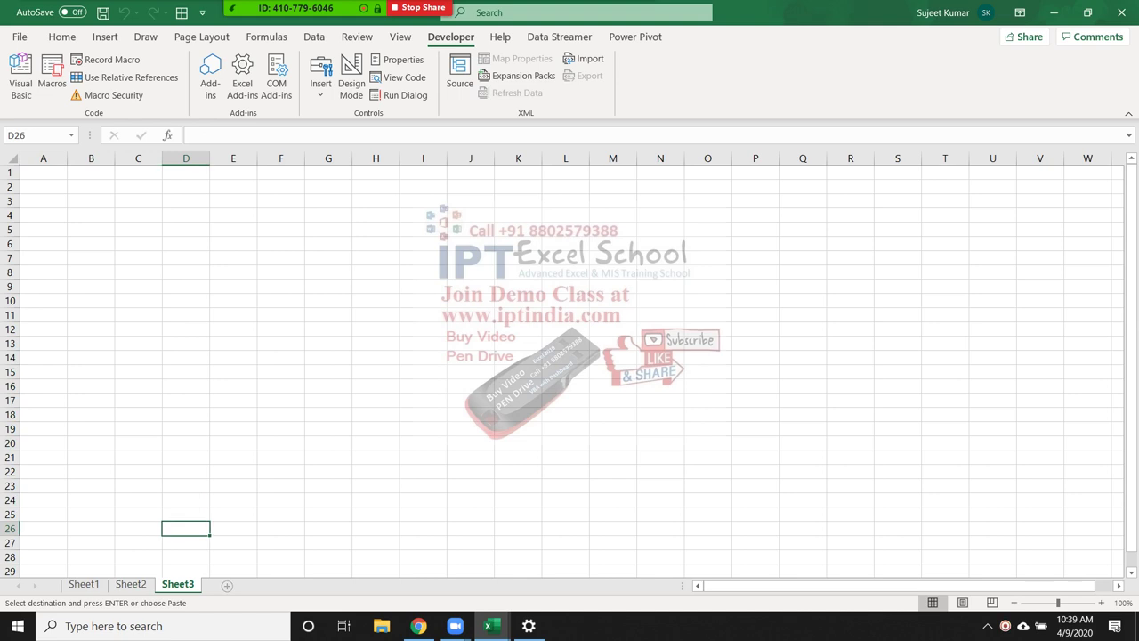
{"action": "left_click", "coordinate": [227, 585]}
{"action": "left_click", "coordinate": [274, 584]}
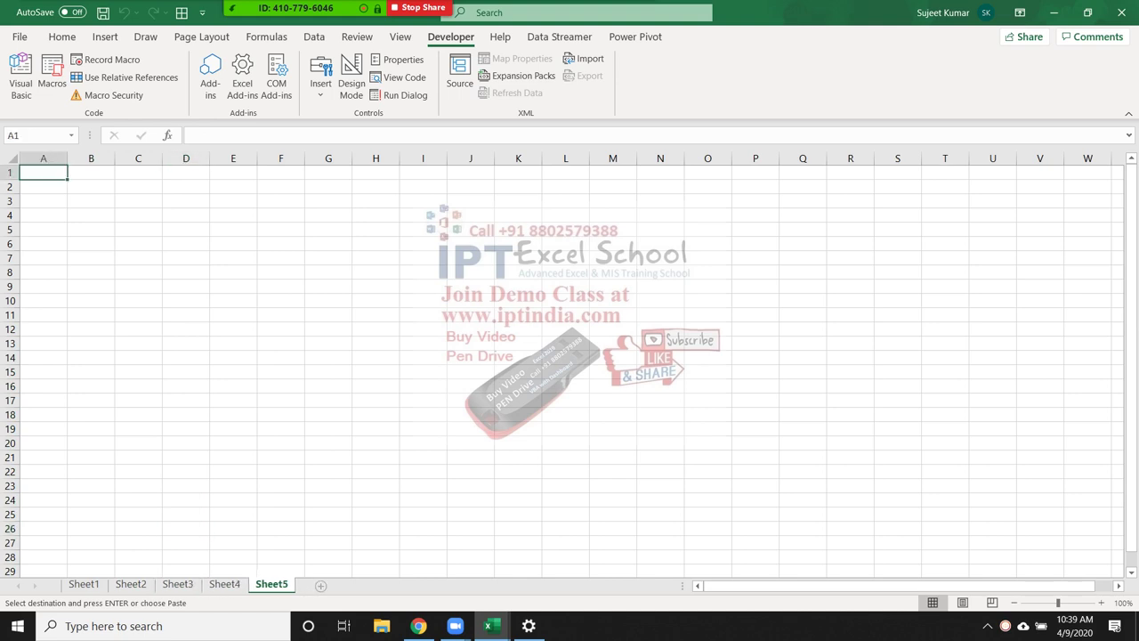
{"action": "left_click", "coordinate": [321, 585]}
{"action": "left_click", "coordinate": [403, 584]}
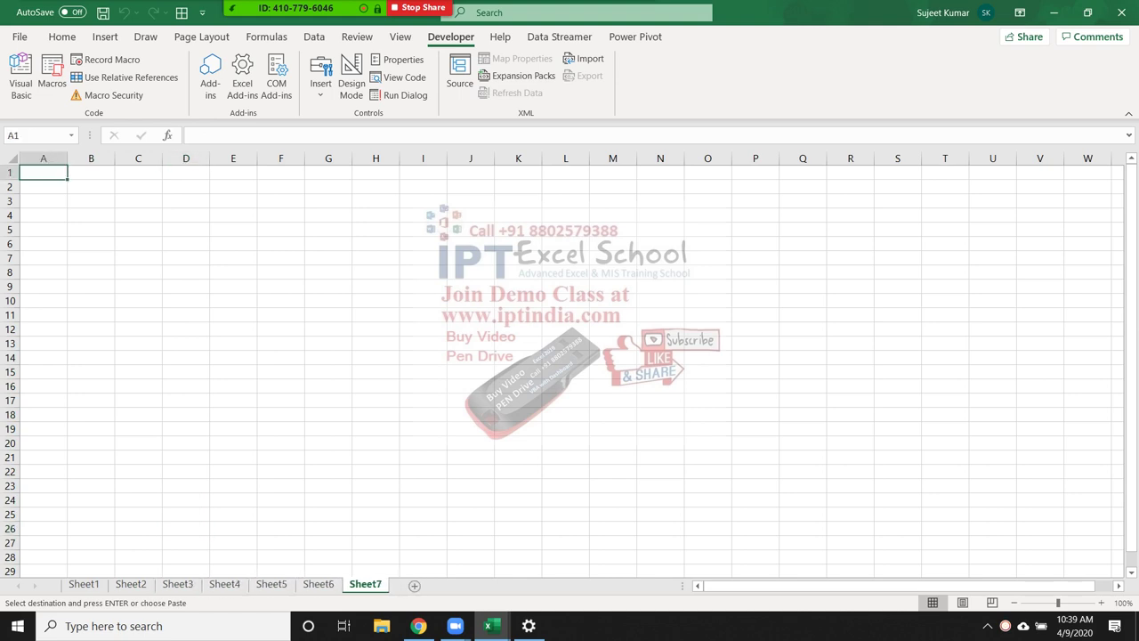
- Group Sheet6 and Sheet1 with Sheet7, then ungroup the sheets and select cell B17
{"action": "left_click", "coordinate": [319, 584], "text": "ctrl"}
{"action": "left_click", "coordinate": [319, 585], "text": "ctrl"}
{"action": "left_click", "coordinate": [84, 585], "text": "ctrl"}
{"action": "left_click", "coordinate": [84, 585], "text": "ctrl"}
{"action": "left_click", "coordinate": [91, 400]}
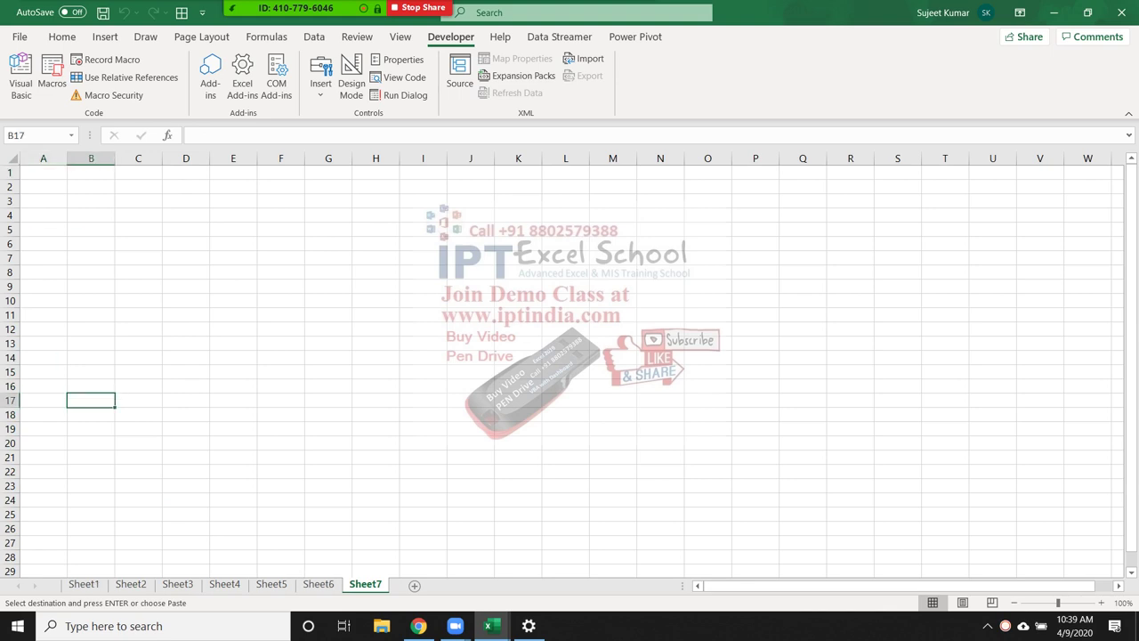
- Below the first macro, start a new Sub rr() declaring dt As Date and setting dt = "1-JAN-2020"
{"action": "key", "text": "alt+Tab"}
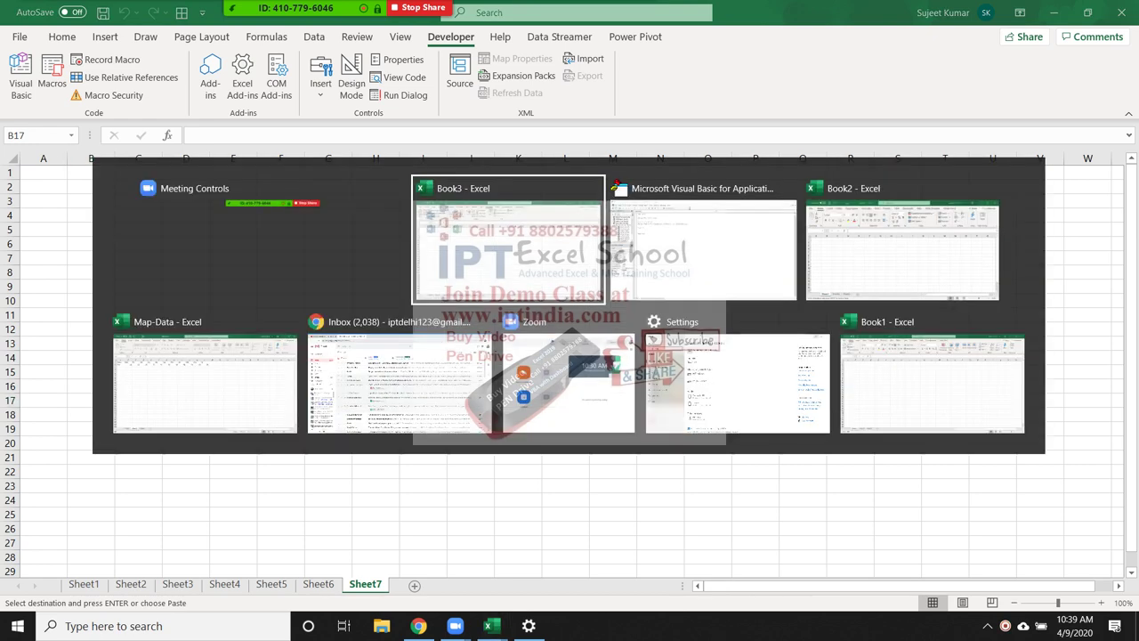
{"action": "key", "text": "alt+Tab"}
{"action": "key", "text": "Return"}
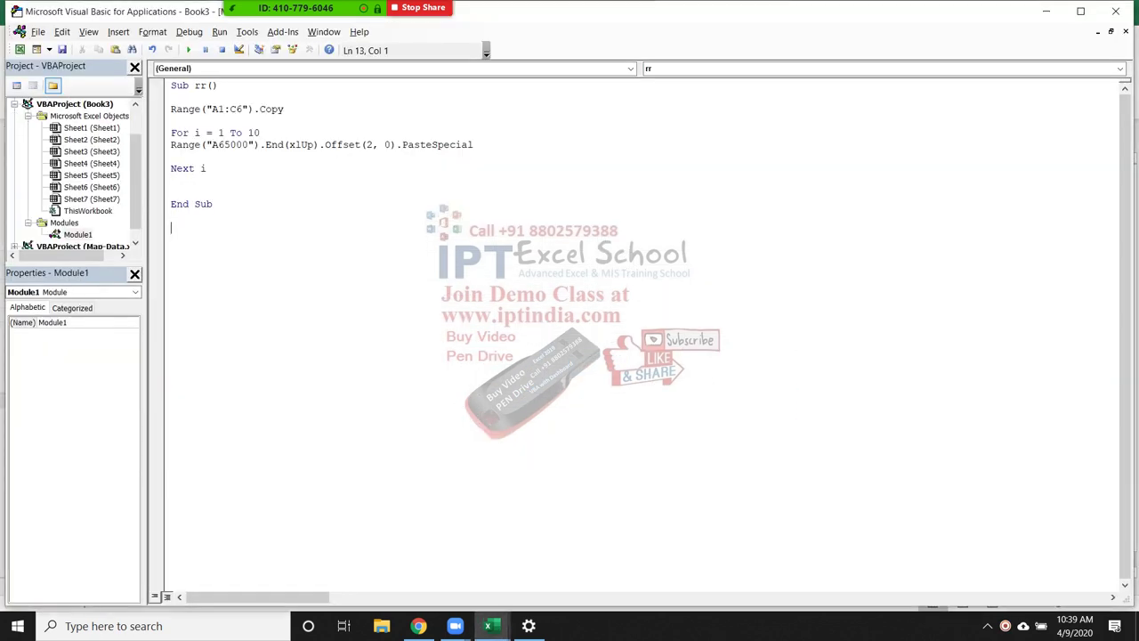
{"action": "type", "text": "sub rr"}
{"action": "type", "text": "()"}
{"action": "key", "text": "Return"}
{"action": "key", "text": "Return"}
{"action": "key", "text": "Return"}
{"action": "key", "text": "Return"}
{"action": "key", "text": "Up"}
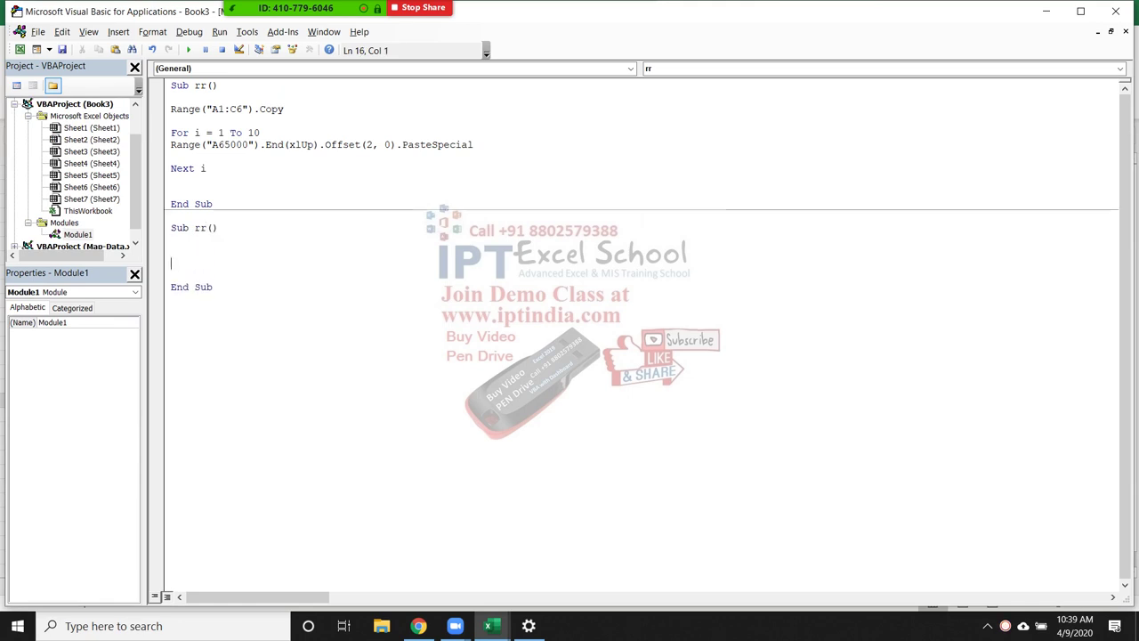
{"action": "key", "text": "Up"}
{"action": "type", "text": "dim "}
{"action": "type", "text": "dt as rta"}
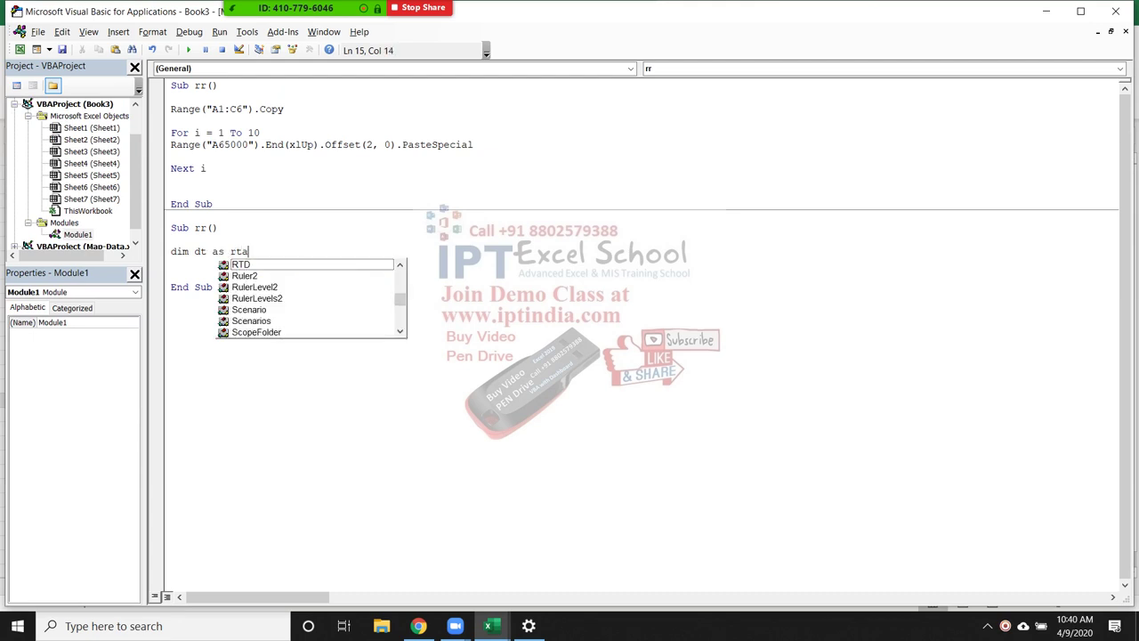
{"action": "key", "text": "BackSpace"}
{"action": "key", "text": "BackSpace"}
{"action": "type", "text": "date"}
{"action": "key", "text": "Tab"}
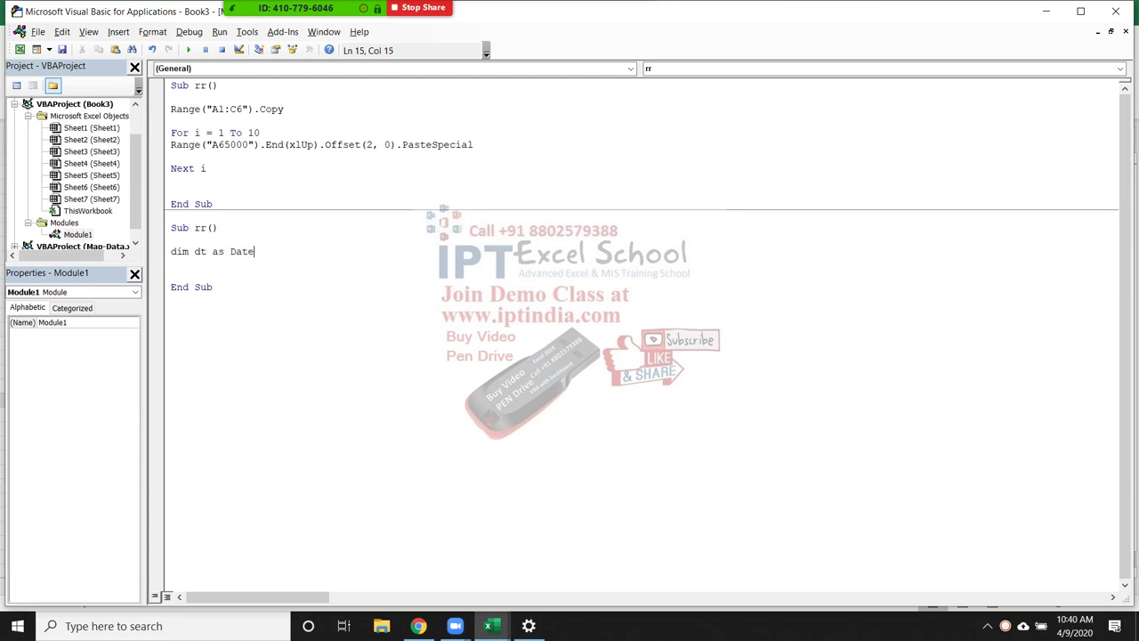
{"action": "key", "text": "Return"}
{"action": "key", "text": "Return"}
{"action": "type", "text": "dt "}
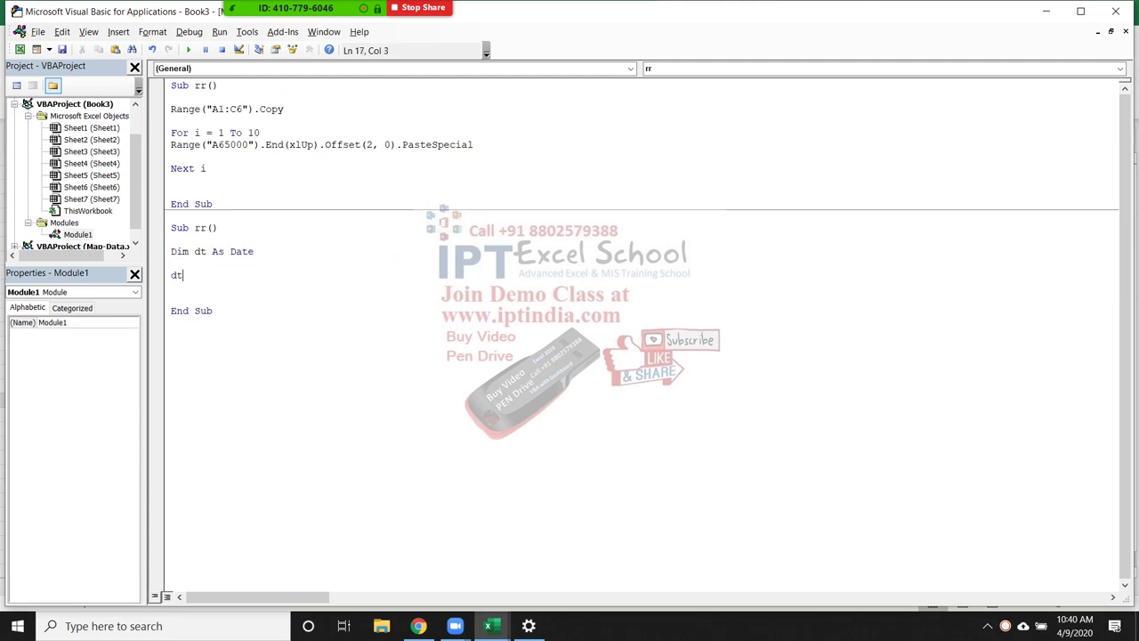
{"action": "type", "text": "= "}
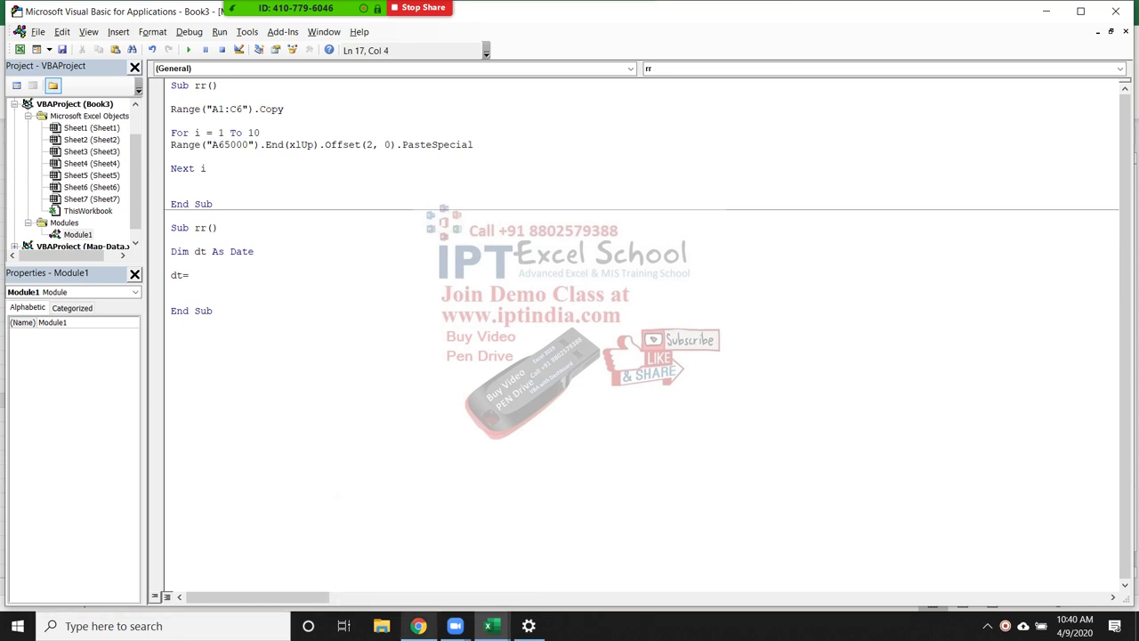
{"action": "type", "text": "\"1-J"}
{"action": "type", "text": "AN-20"}
{"action": "type", "text": "20\""}
{"action": "key", "text": "Return"}
{"action": "key", "text": "Return"}
- Add a For i = 1 To Sheets.Count … Next i loop and begin Sheets(i).name=format( inside it
{"action": "type", "text": "f"}
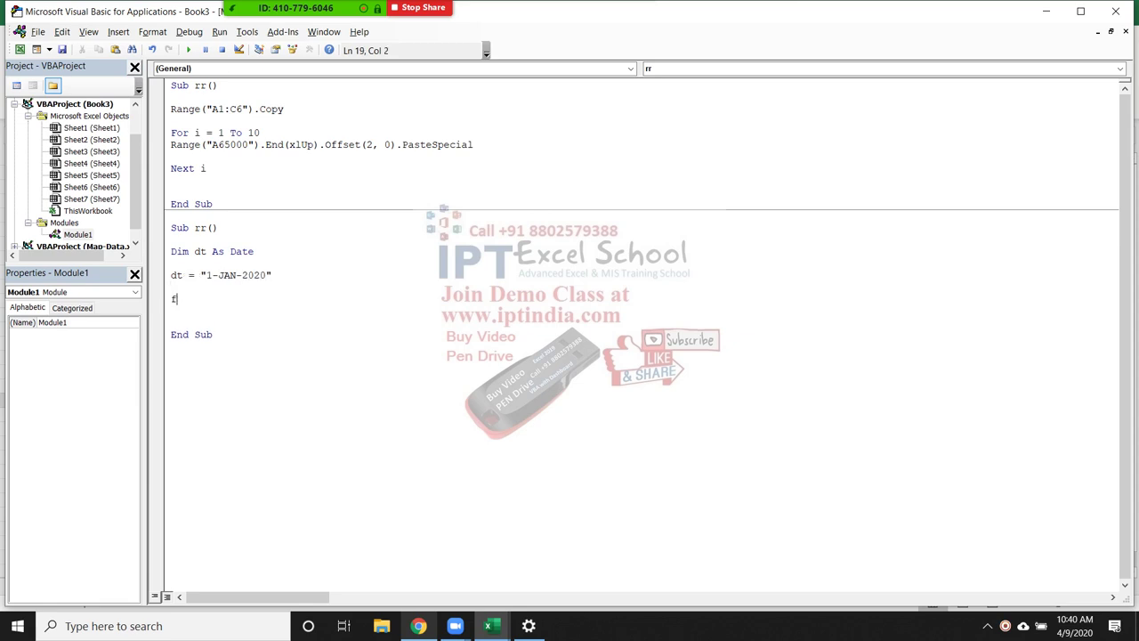
{"action": "type", "text": "or i = "}
{"action": "type", "text": "1 to she"}
{"action": "type", "text": "eta."}
{"action": "key", "text": "BackSpace"}
{"action": "key", "text": "BackSpace"}
{"action": "type", "text": "s.cou"}
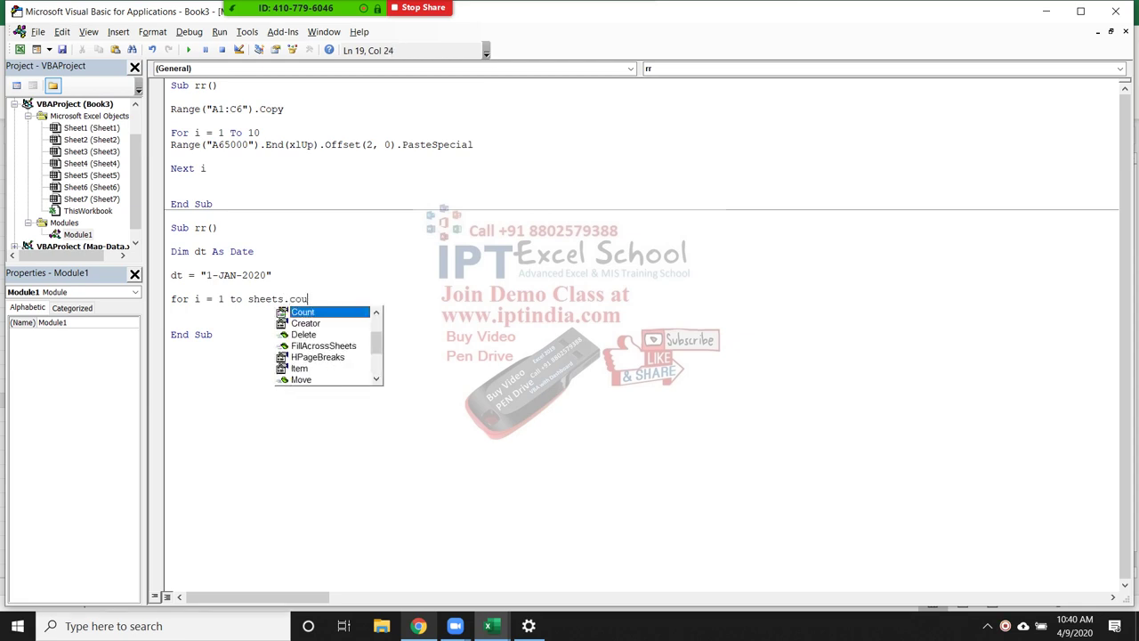
{"action": "key", "text": "Tab"}
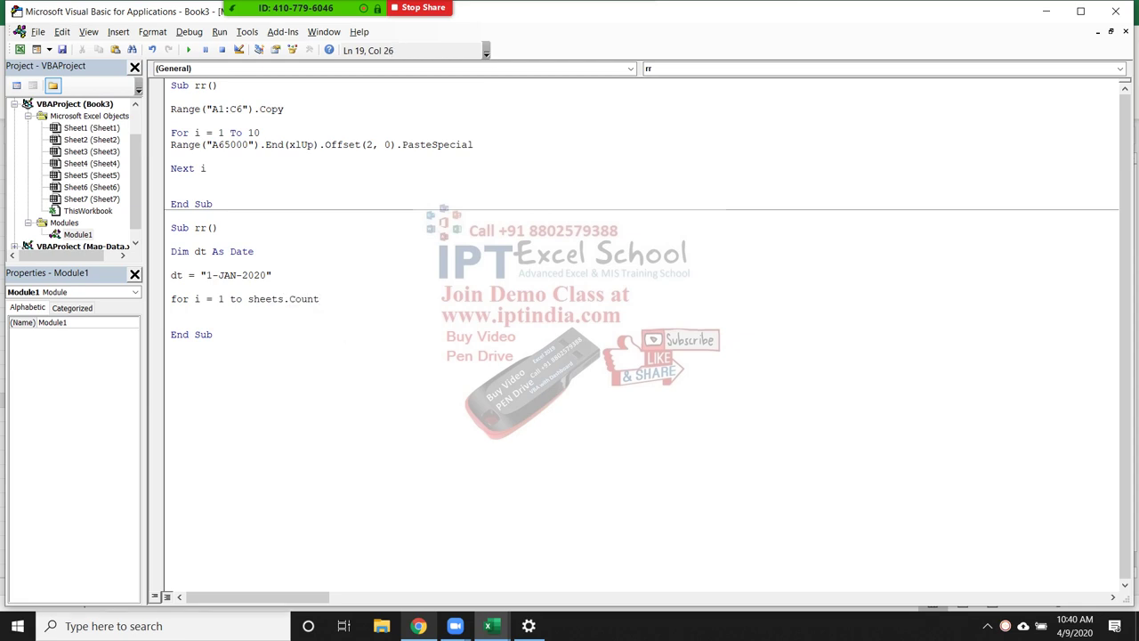
{"action": "key", "text": "Return"}
{"action": "key", "text": "Return"}
{"action": "key", "text": "Return"}
{"action": "type", "text": "nex"}
{"action": "type", "text": "t i"}
{"action": "key", "text": "Up"}
{"action": "type", "text": "sh"}
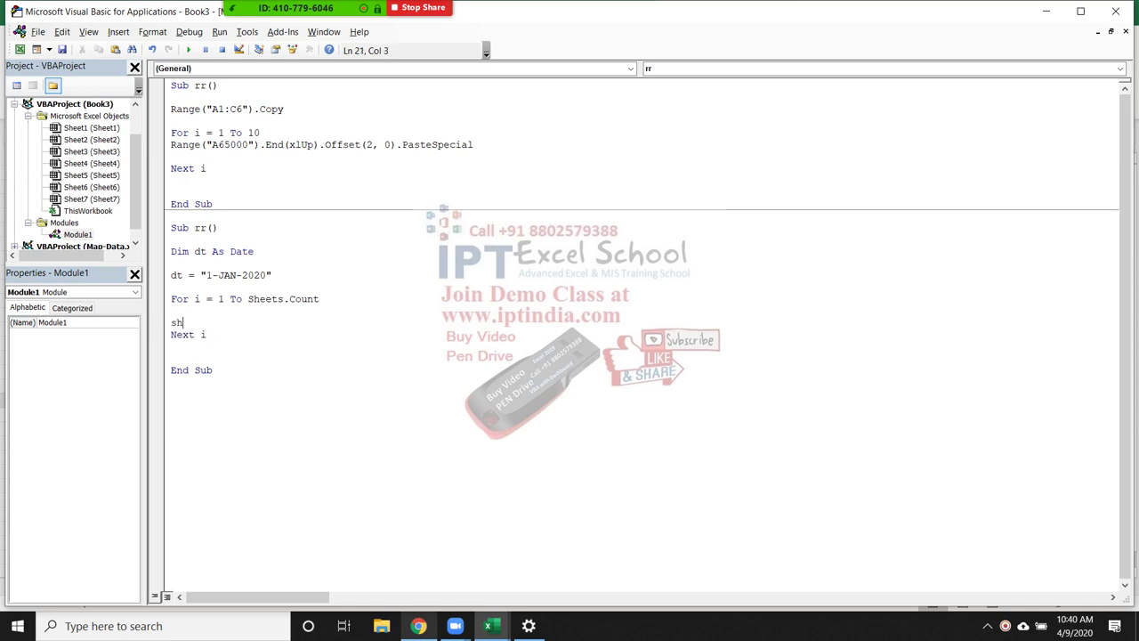
{"action": "type", "text": "eets"}
{"action": "key", "text": "Return"}
{"action": "type", "text": "(i"}
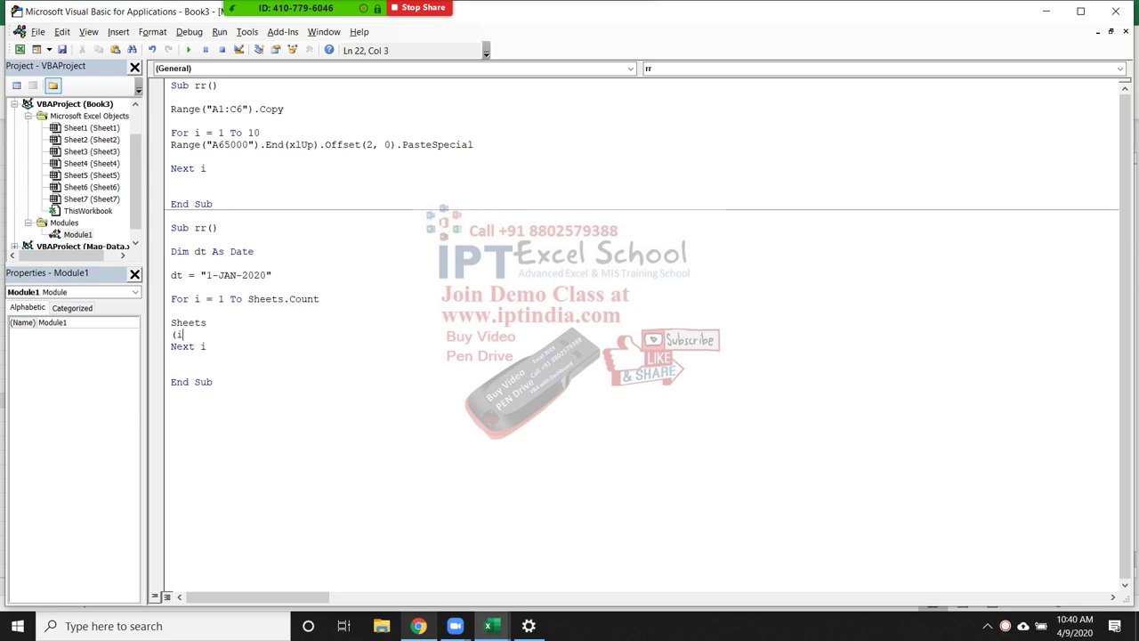
{"action": "key", "text": "BackSpace"}
{"action": "key", "text": "BackSpace"}
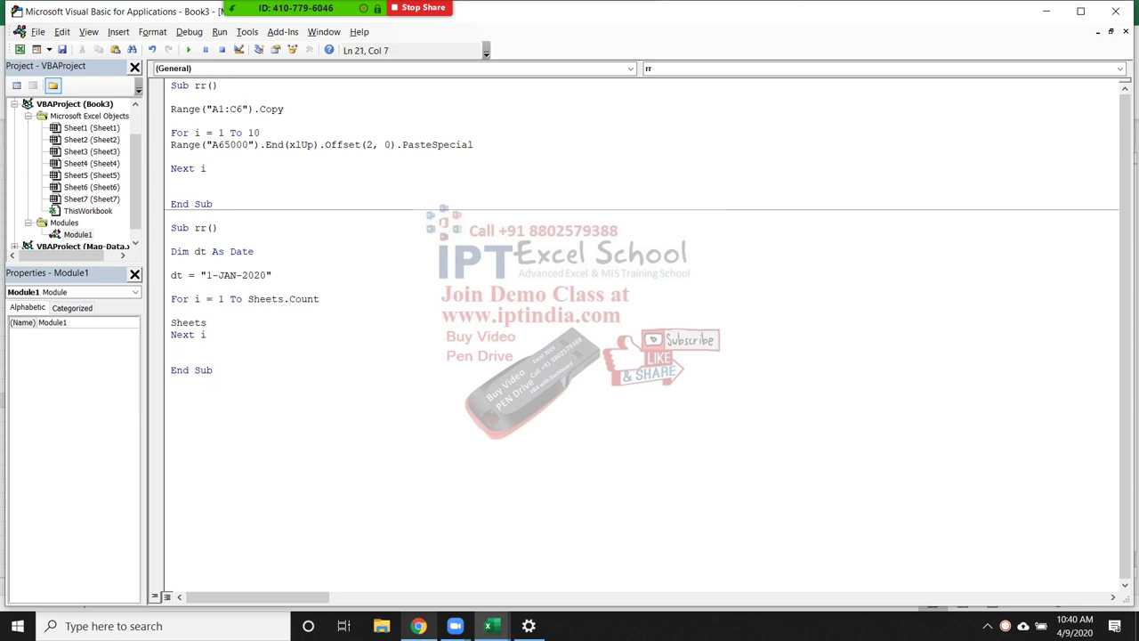
{"action": "type", "text": "(i)"}
{"action": "type", "text": "name"}
{"action": "key", "text": "BackSpace"}
{"action": "key", "text": "BackSpace"}
{"action": "key", "text": "BackSpace"}
{"action": "key", "text": "BackSpace"}
{"action": "key", "text": "BackSpace"}
{"action": "type", "text": "na"}
{"action": "type", "text": "me="}
{"action": "type", "text": "forma"}
{"action": "type", "text": "t("}
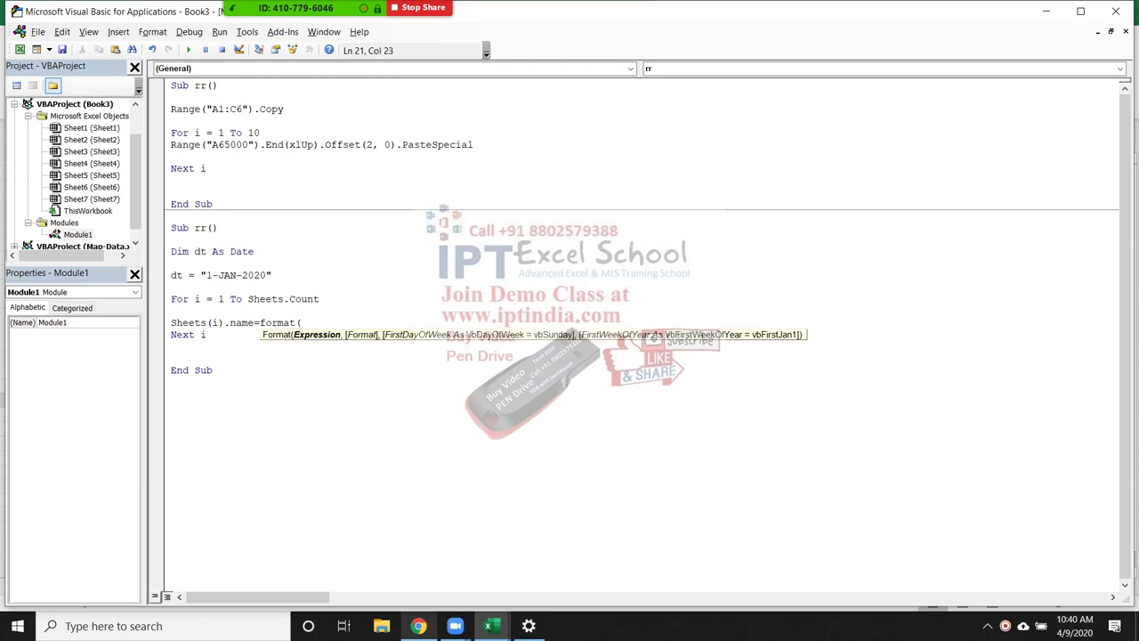
- Rename Sheet7 in the Book3 workbook to 11102019, then return to the VBA editor
{"action": "key", "text": "alt+Tab"}
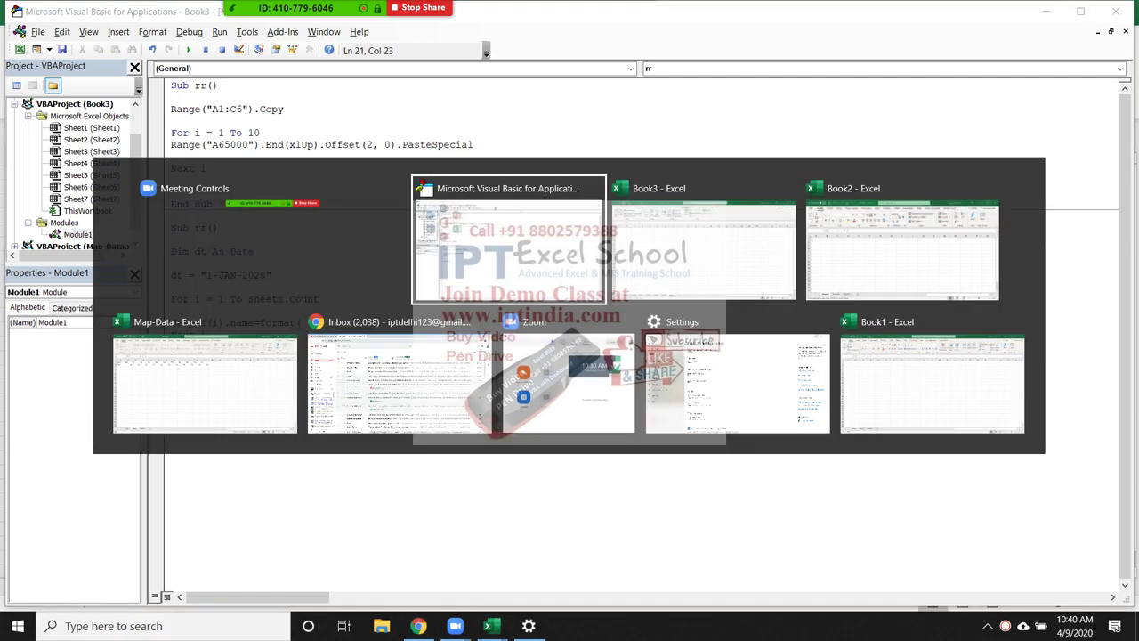
{"action": "key", "text": "alt+Tab"}
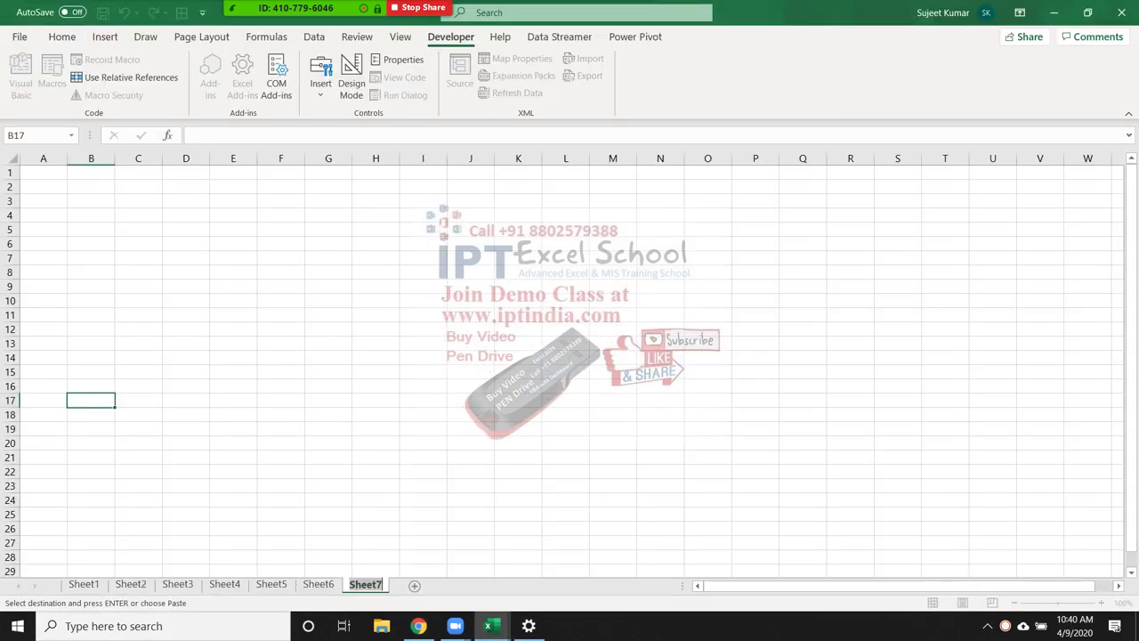
{"action": "type", "text": "1110"}
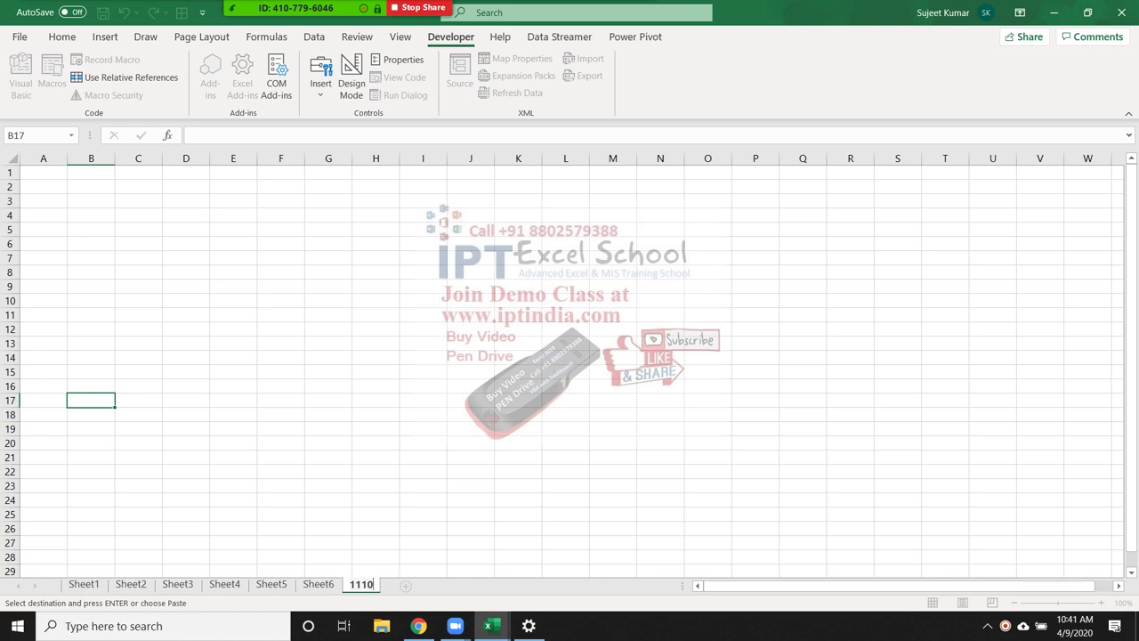
{"action": "type", "text": "2019"}
{"action": "key", "text": "Return"}
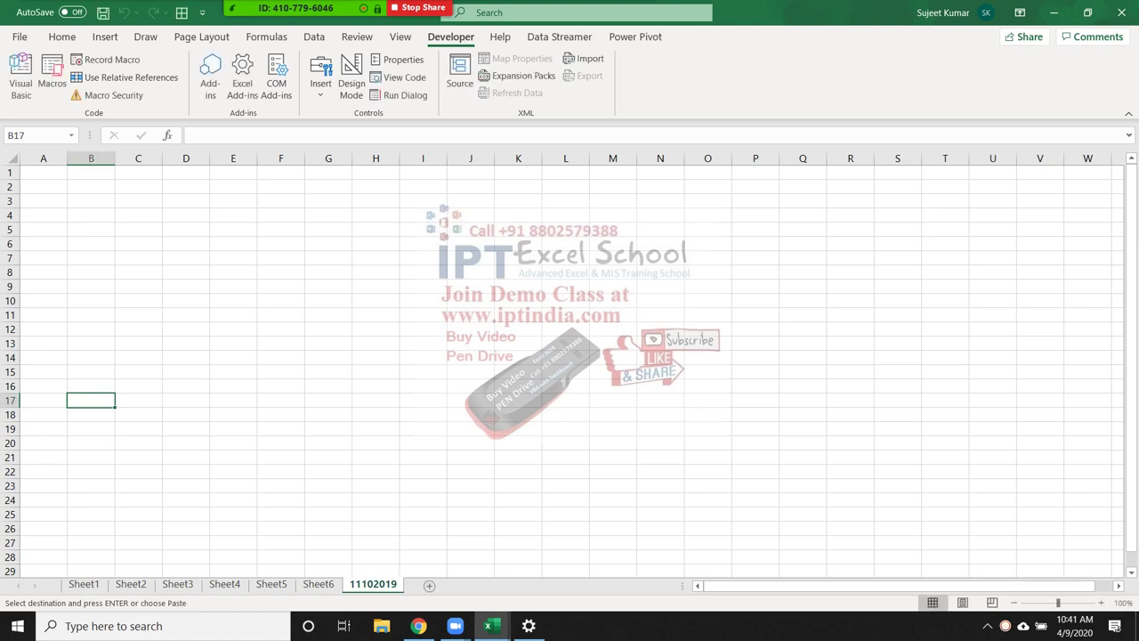
{"action": "key", "text": "alt+h"}
{"action": "key", "text": "o"}
{"action": "key", "text": "r"}
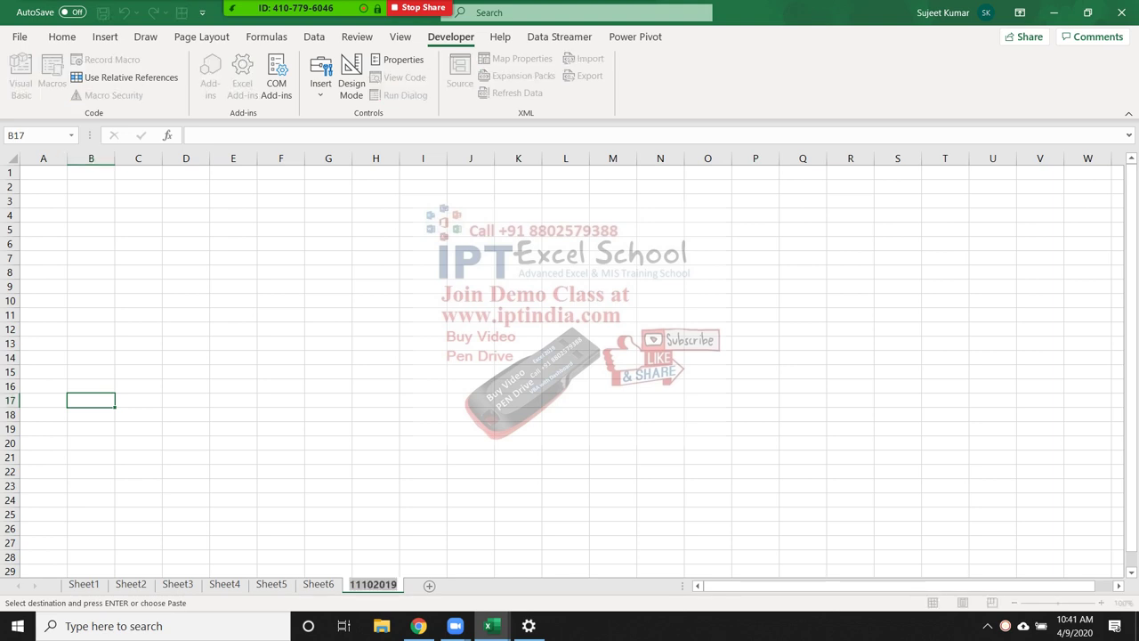
{"action": "left_click", "coordinate": [376, 528]}
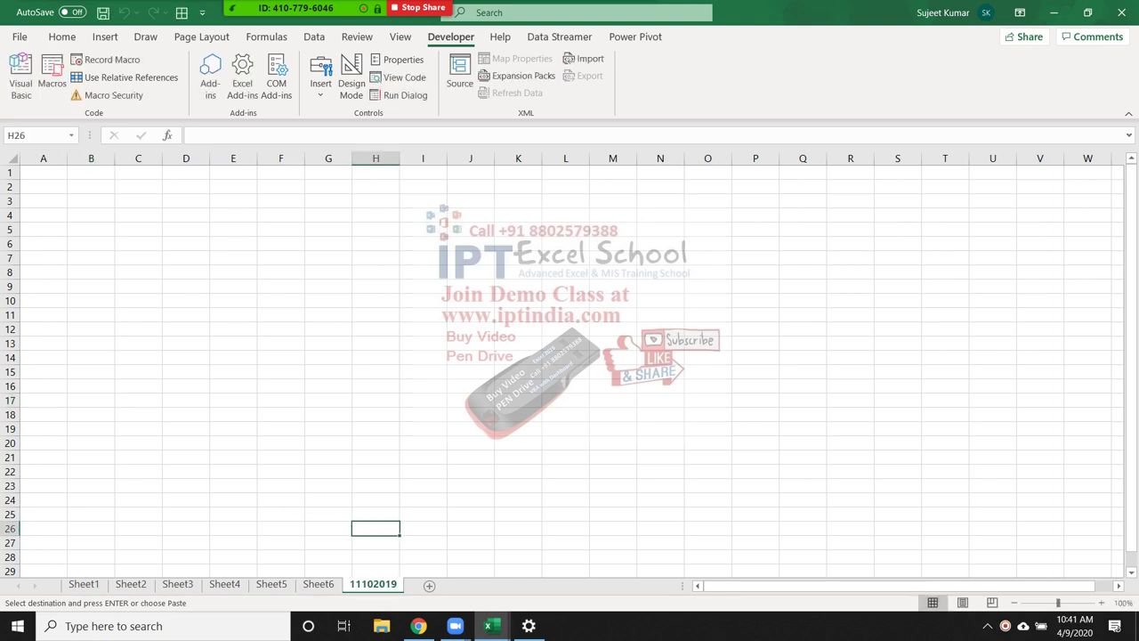
{"action": "key", "text": "alt+Tab"}
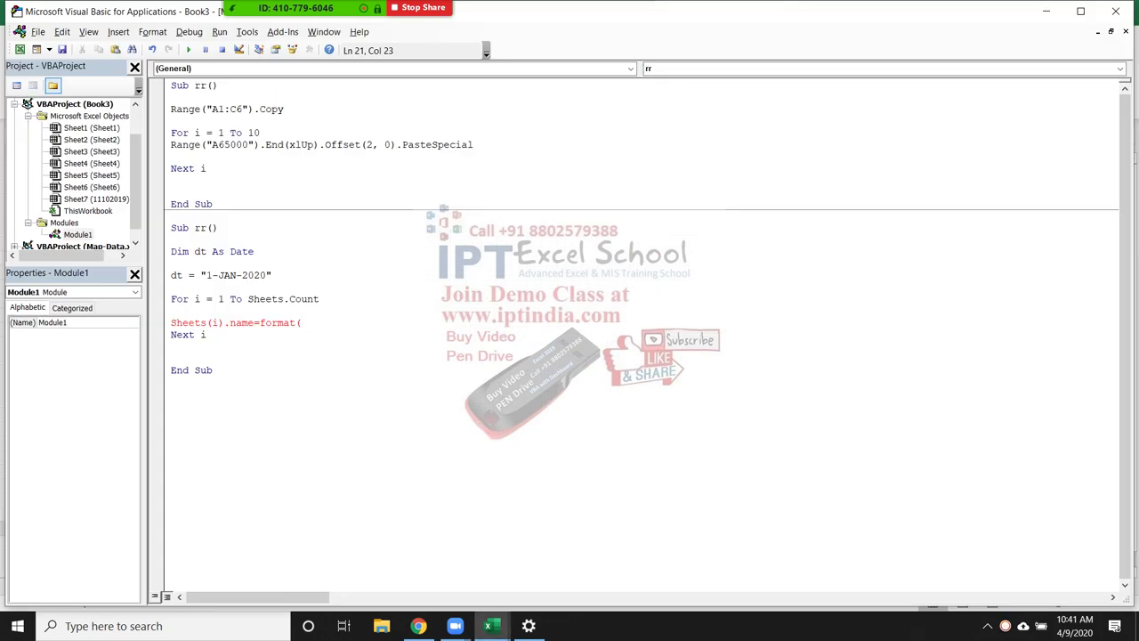
- Complete the renaming line with dt+i-1,"DD-MMM-YYYY") and highlight "1-JAN-2020" and dt + i to explain them
{"action": "type", "text": "dt+"}
{"action": "type", "text": "i-1"}
{"action": "type", "text": ","}
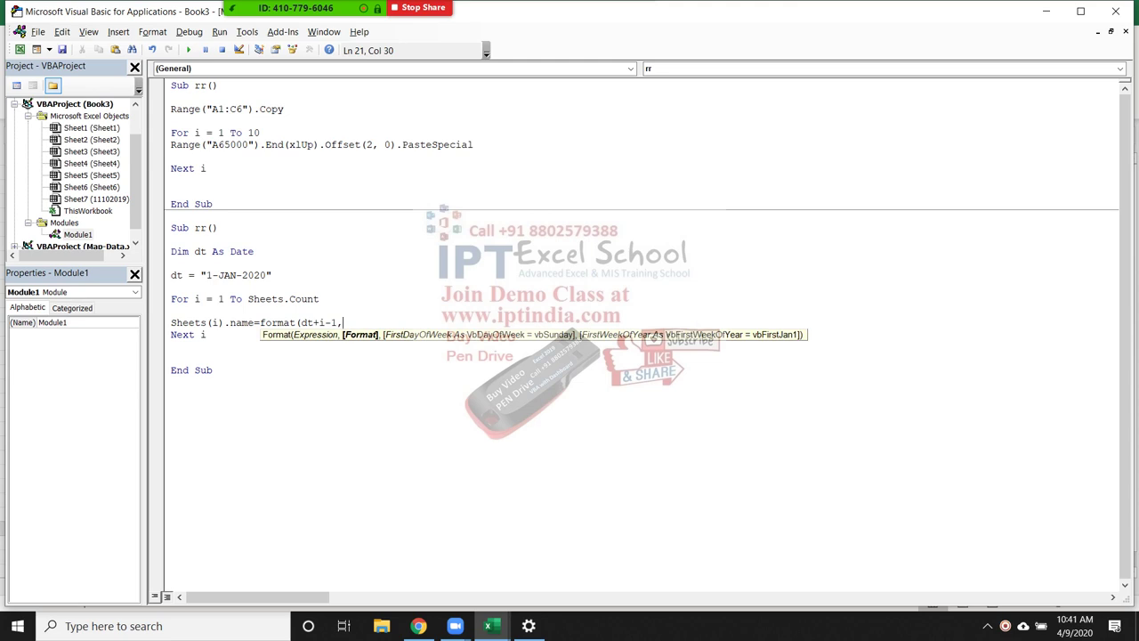
{"action": "type", "text": "\"DD"}
{"action": "type", "text": "-MMM-"}
{"action": "type", "text": "YYYY"}
{"action": "type", "text": "\")"}
{"action": "left_click", "coordinate": [214, 370]}
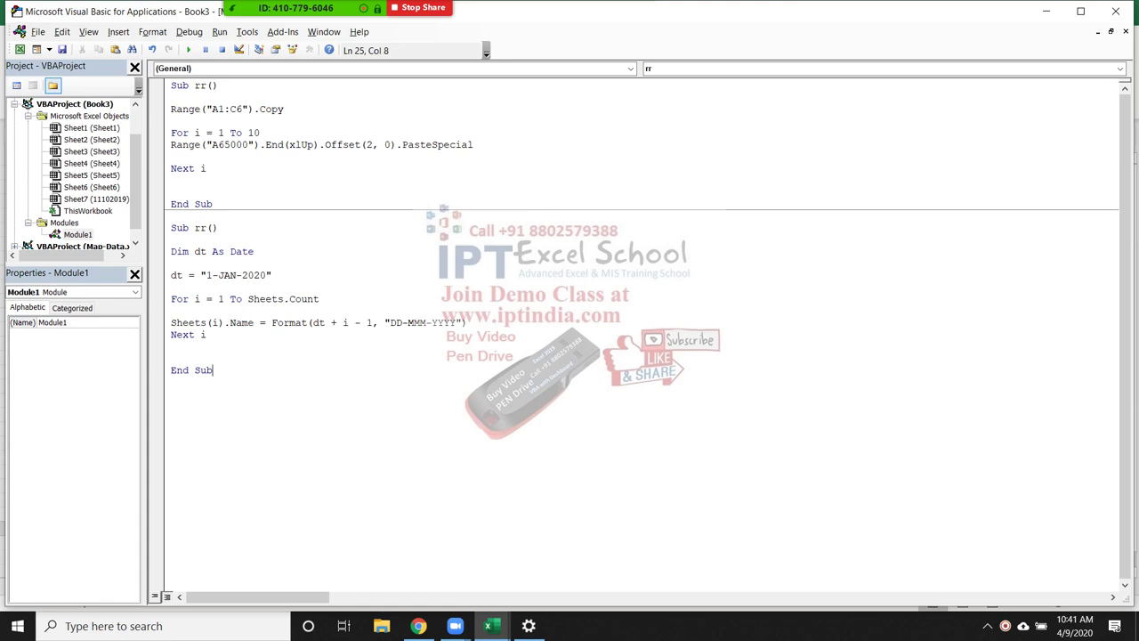
{"action": "left_click_drag", "start_coordinate": [200, 275], "coordinate": [272, 275]}
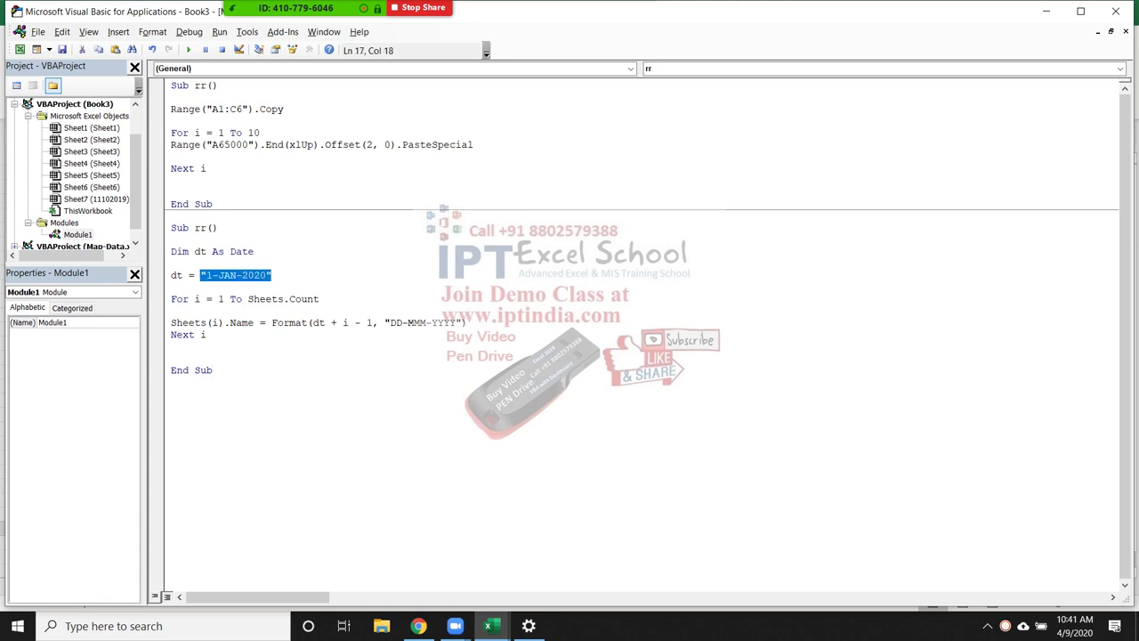
{"action": "mouse_move", "coordinate": [311, 322]}
{"action": "left_mouse_down"}
{"action": "mouse_move", "coordinate": [372, 322]}
{"action": "mouse_move", "coordinate": [337, 323]}
{"action": "mouse_move", "coordinate": [348, 322]}
{"action": "left_mouse_up"}
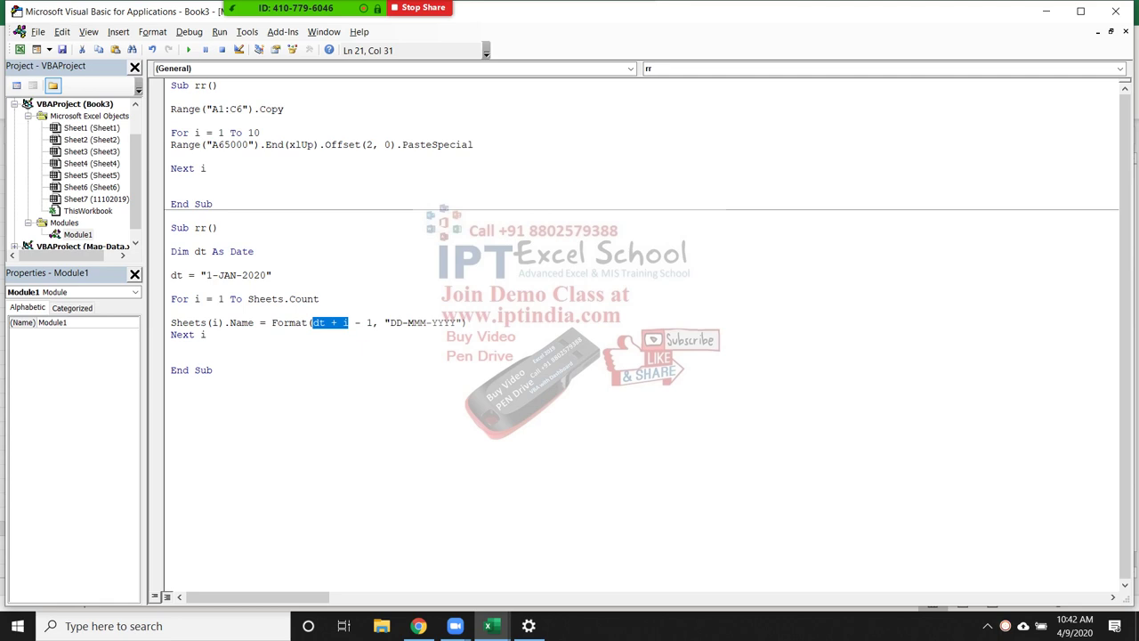
{"action": "left_click", "coordinate": [319, 299]}
- Rename the duplicate macro to rr_1 to clear the ambiguous-name error, run it, and check Excel
{"action": "left_click", "coordinate": [188, 50]}
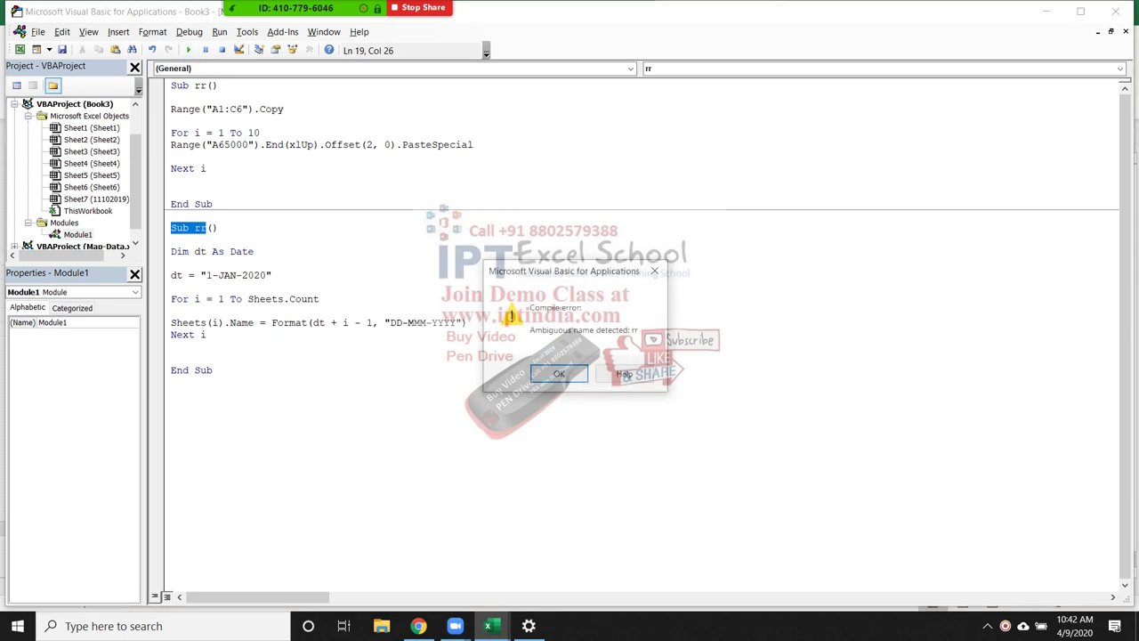
{"action": "type", "text": "_"}
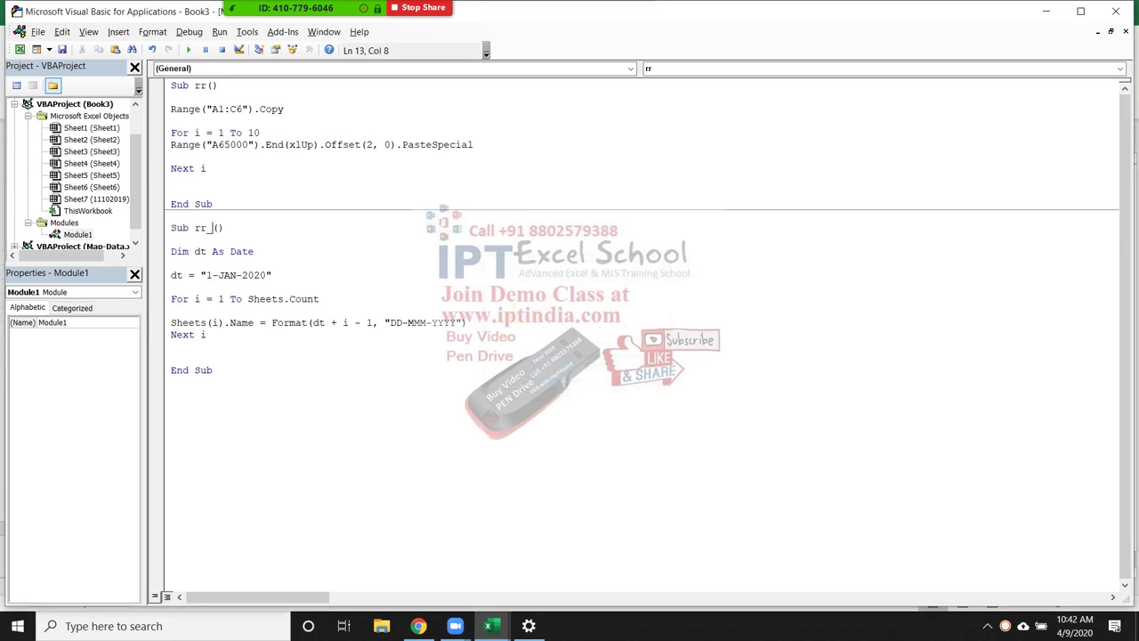
{"action": "type", "text": "1"}
{"action": "left_click", "coordinate": [177, 275]}
{"action": "left_click", "coordinate": [187, 49]}
{"action": "left_click", "coordinate": [312, 322]}
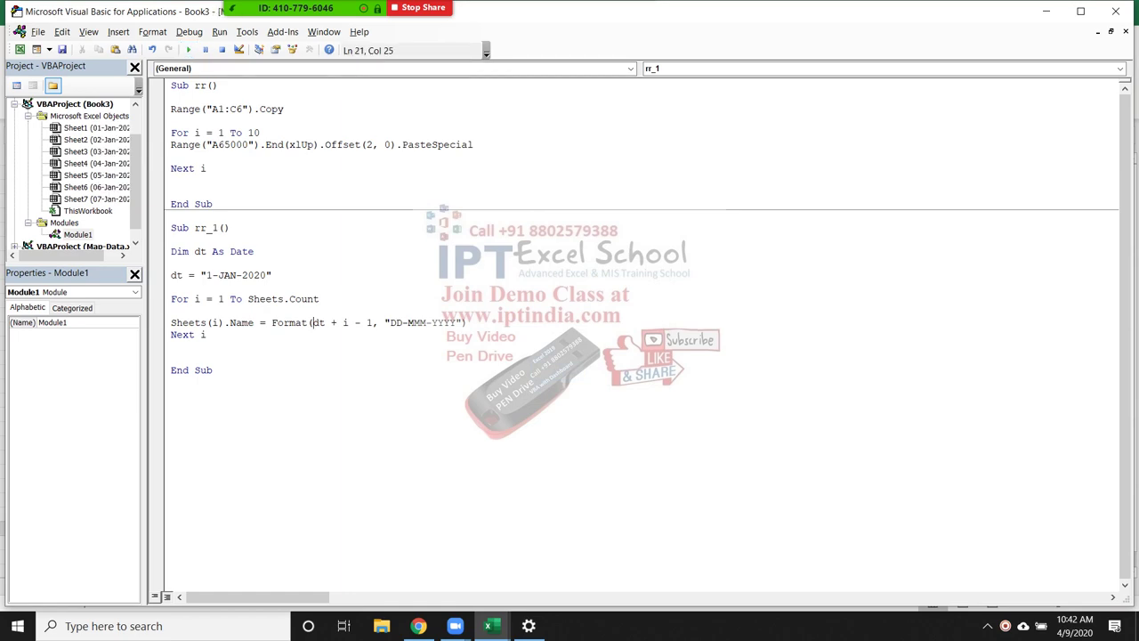
{"action": "key", "text": "alt+Tab"}
{"action": "key", "text": "alt+Tab"}
{"action": "key", "text": "alt+Tab"}
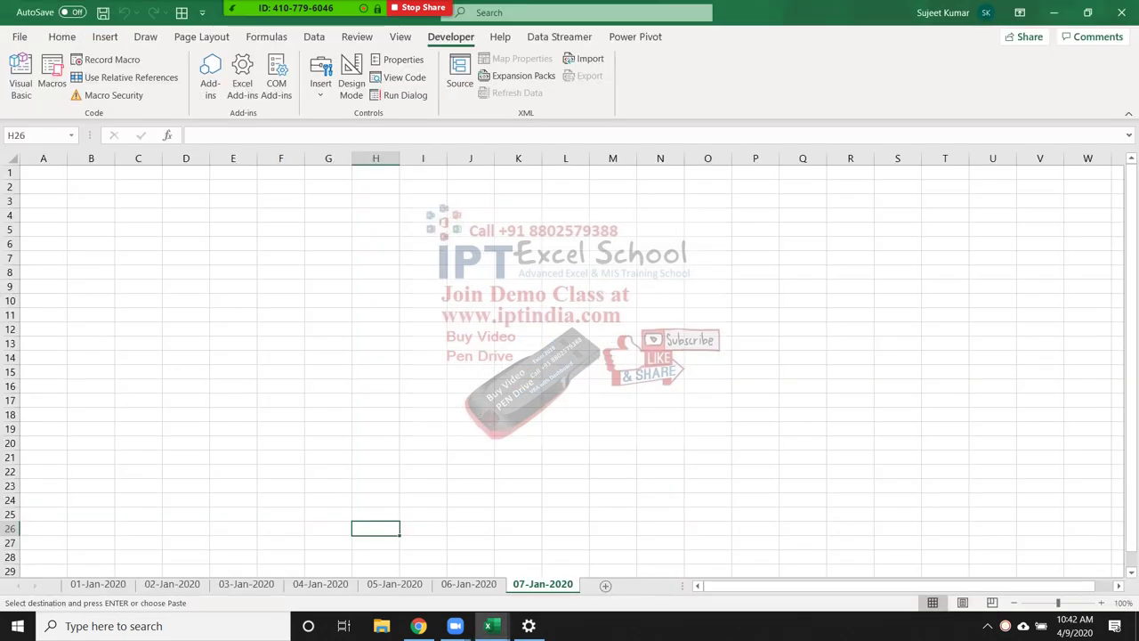
- Page through the dated sheets and insert a new blank worksheet, Sheet8
{"action": "key", "text": "ctrl+Page_Up"}
{"action": "key", "text": "ctrl+Page_Up"}
{"action": "key", "text": "ctrl+Page_Up"}
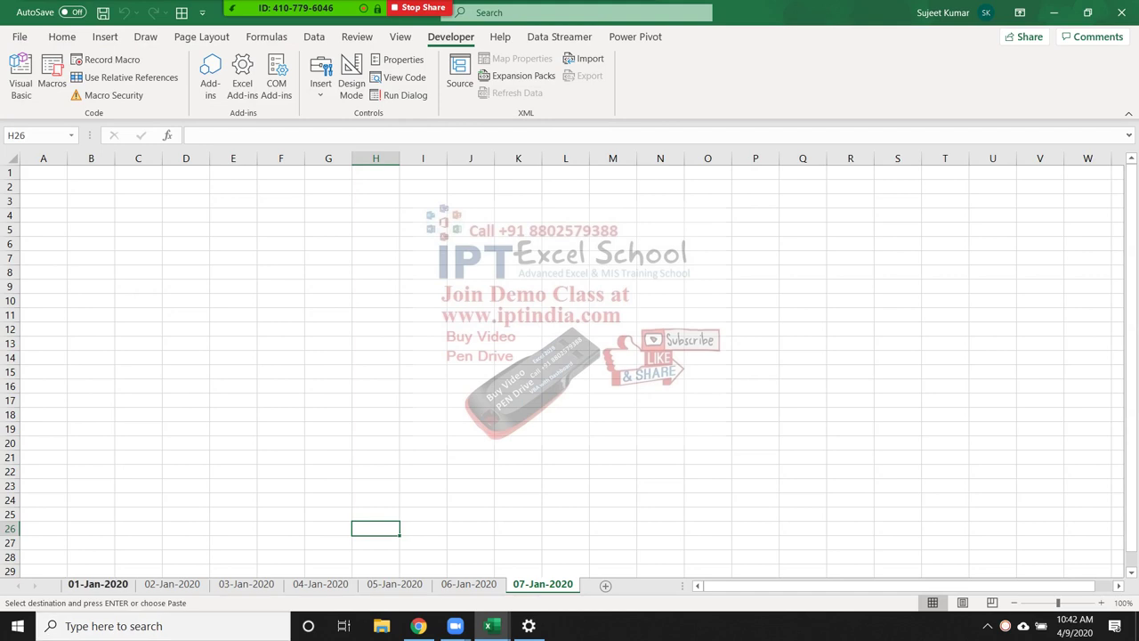
{"action": "key", "text": "ctrl+shift+Page_Down"}
{"action": "key", "text": "ctrl+Page_Down"}
{"action": "key", "text": "ctrl+Page_Down"}
{"action": "key", "text": "ctrl+Page_Down"}
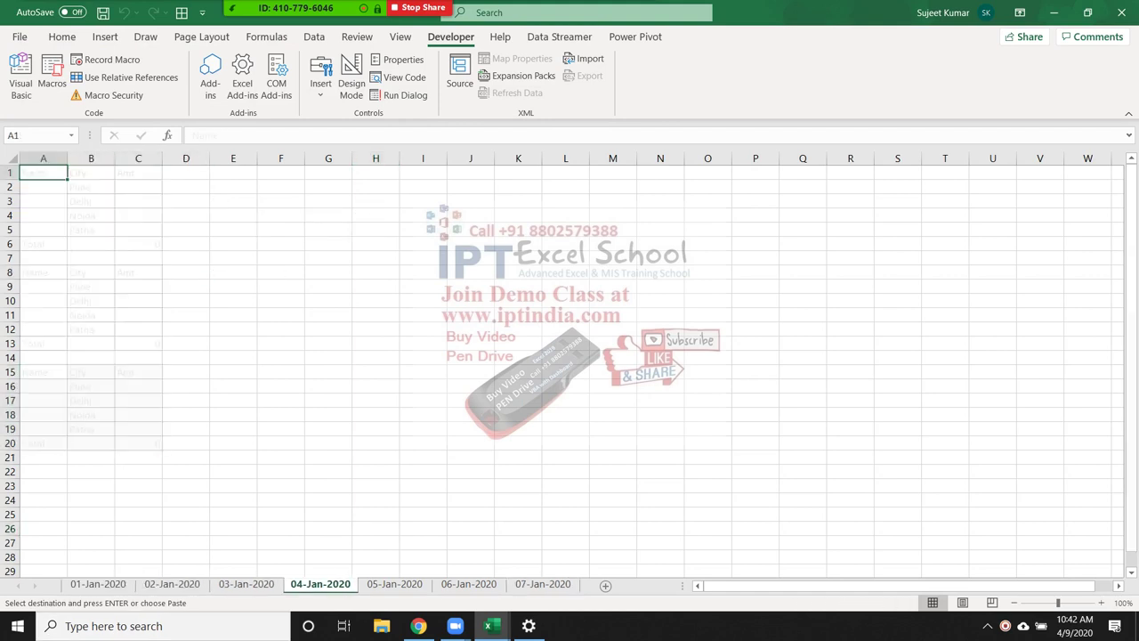
{"action": "key", "text": "ctrl+Page_Up"}
{"action": "key", "text": "ctrl+Page_Up"}
{"action": "key", "text": "ctrl+Page_Up"}
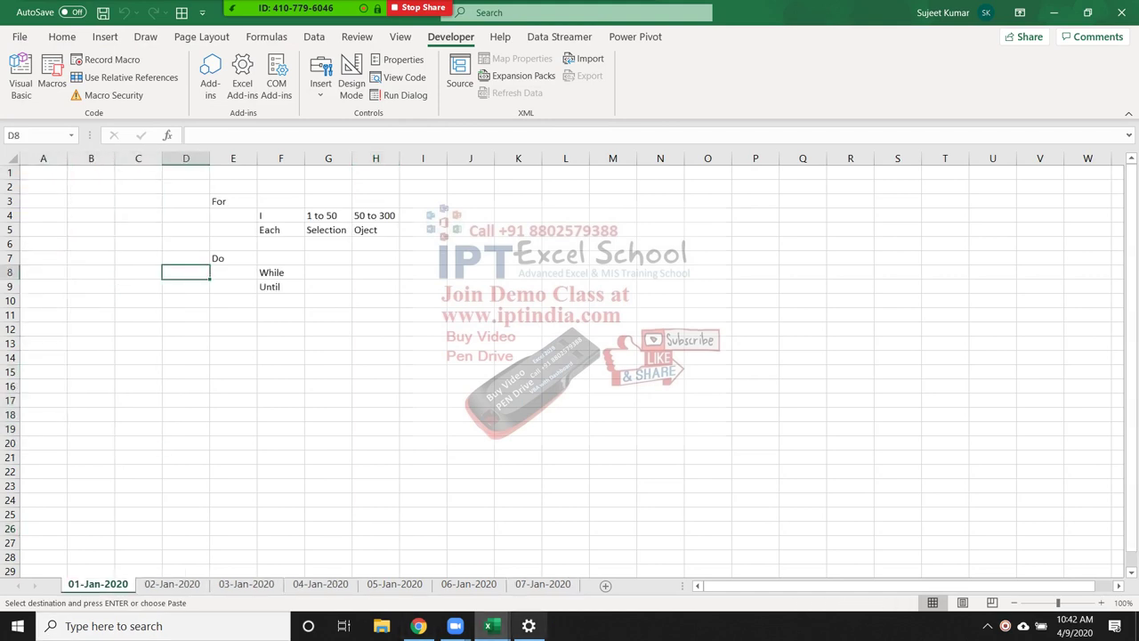
{"action": "key", "text": "ctrl+Page_Down"}
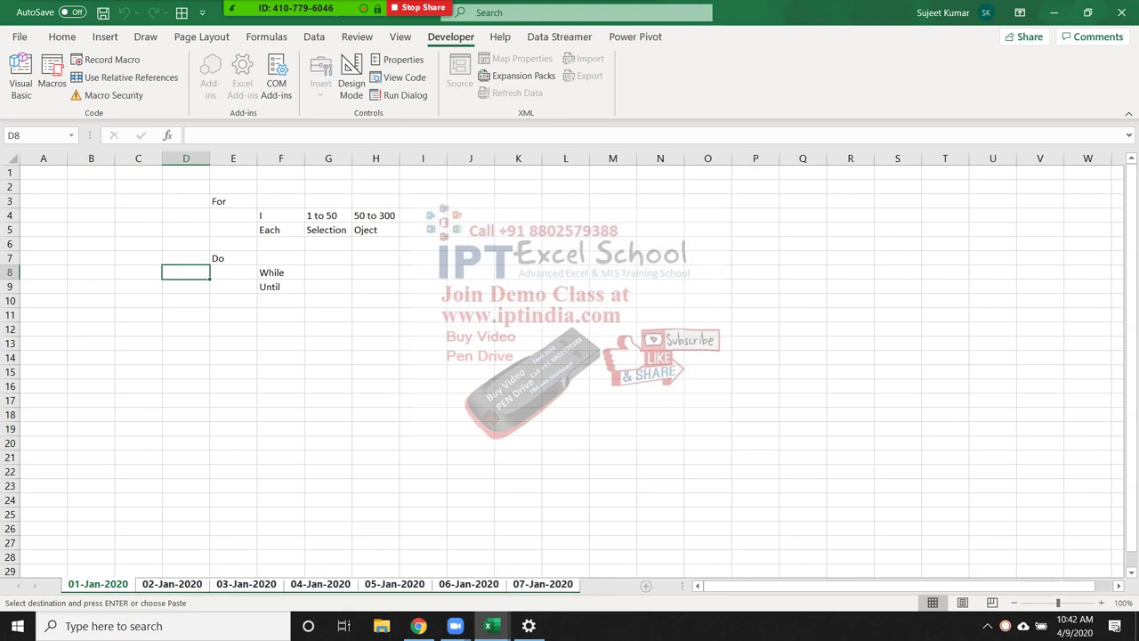
{"action": "key", "text": "shift+F11"}
- Delete the grouped sheets 02-Jan-2020 through 07-Jan-2020
{"action": "left_click", "coordinate": [98, 584]}
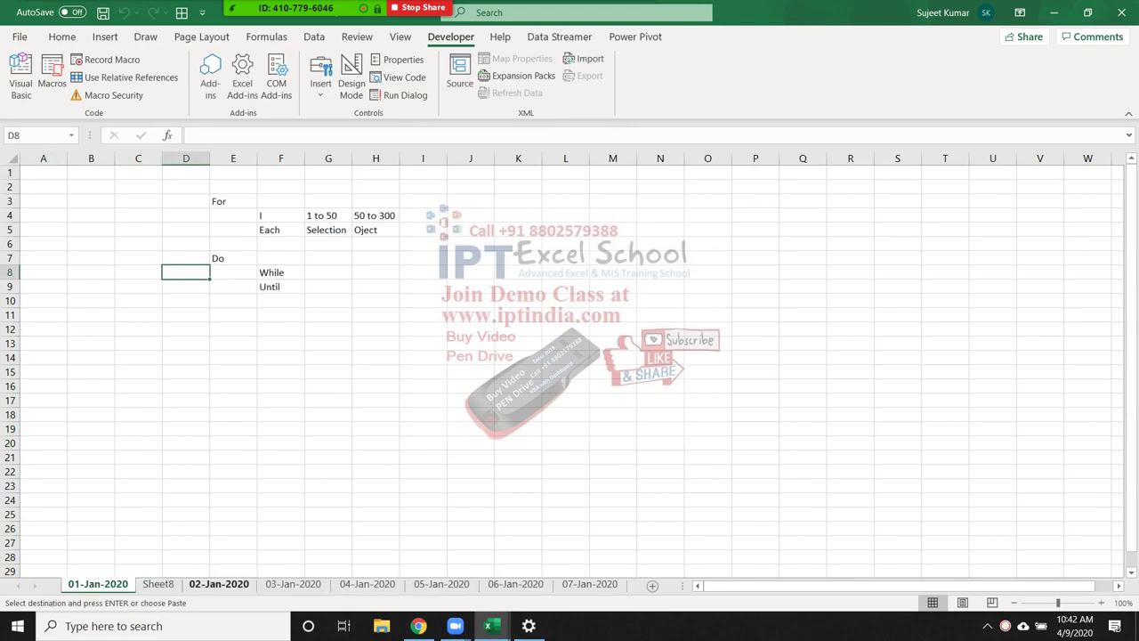
{"action": "left_click", "coordinate": [219, 584]}
{"action": "left_click", "coordinate": [589, 584], "text": "shift"}
{"action": "right_click", "coordinate": [590, 583]}
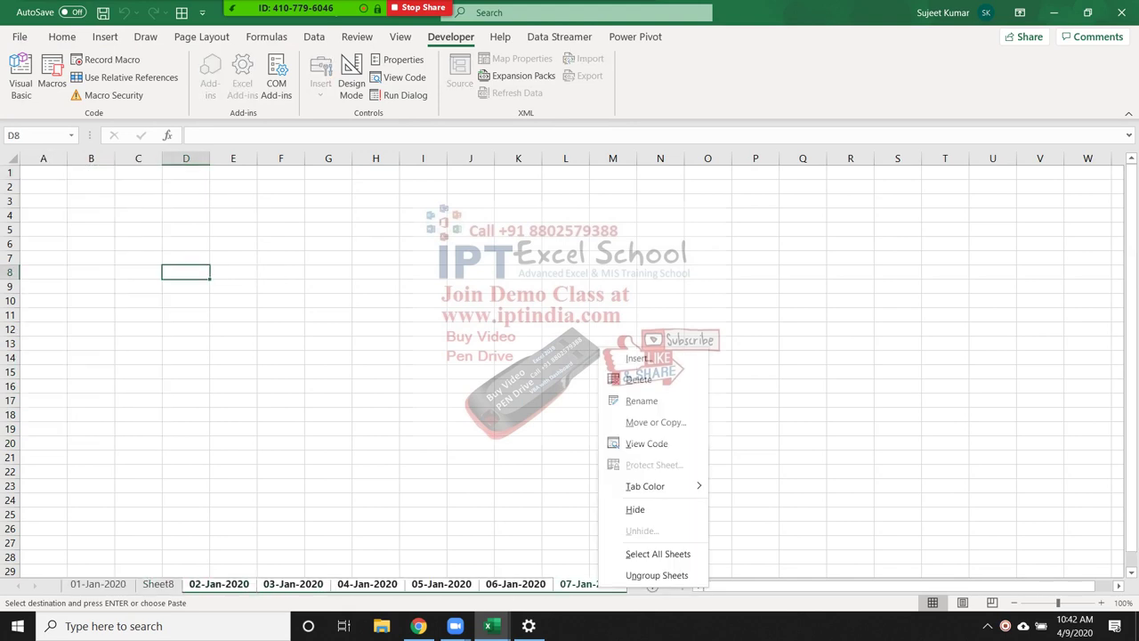
{"action": "left_click", "coordinate": [637, 378]}
{"action": "left_click", "coordinate": [546, 355]}
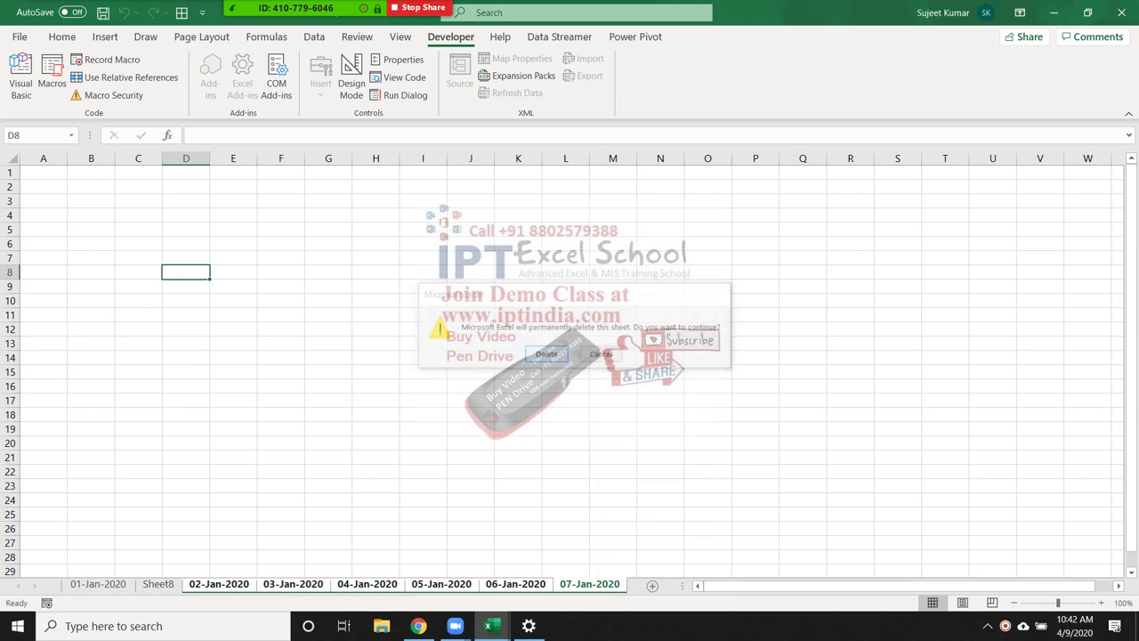
- Delete the 01-Jan-2020 sheet so only Sheet8 remains, then return to the VBA editor
{"action": "left_click", "coordinate": [98, 584]}
{"action": "right_click", "coordinate": [104, 584]}
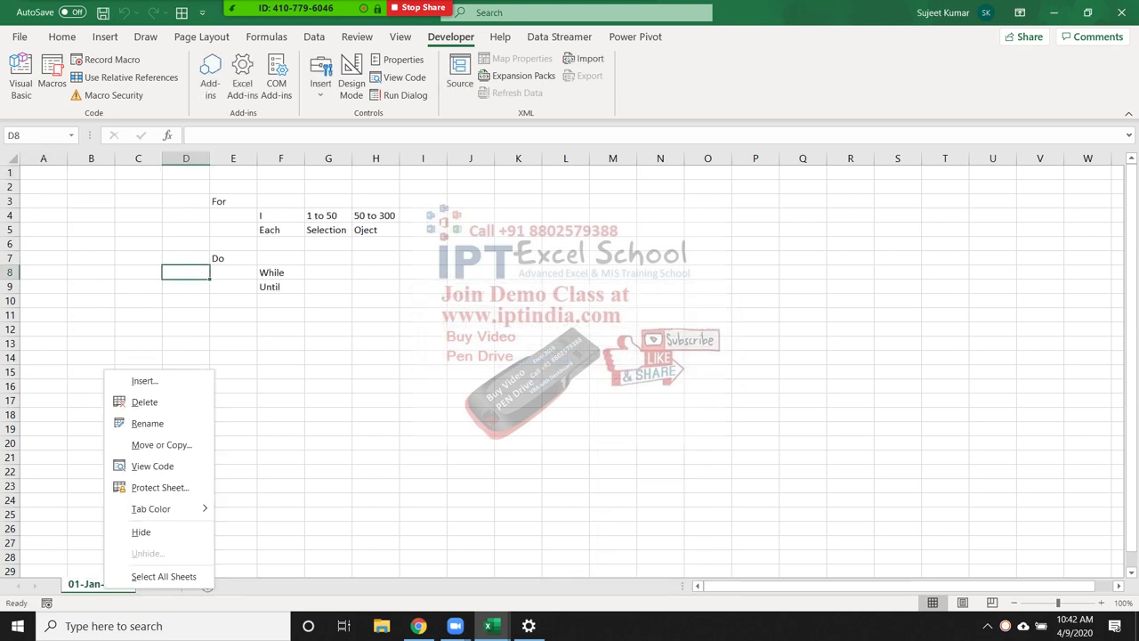
{"action": "left_click", "coordinate": [145, 401]}
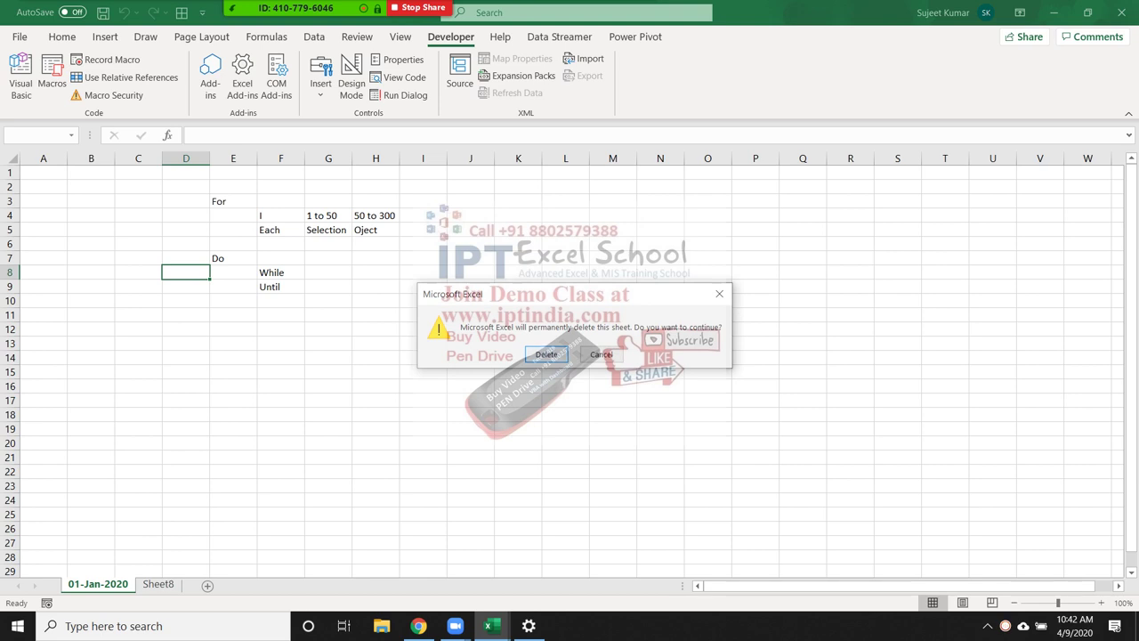
{"action": "left_click", "coordinate": [546, 354]}
{"action": "key", "text": "alt+Tab"}
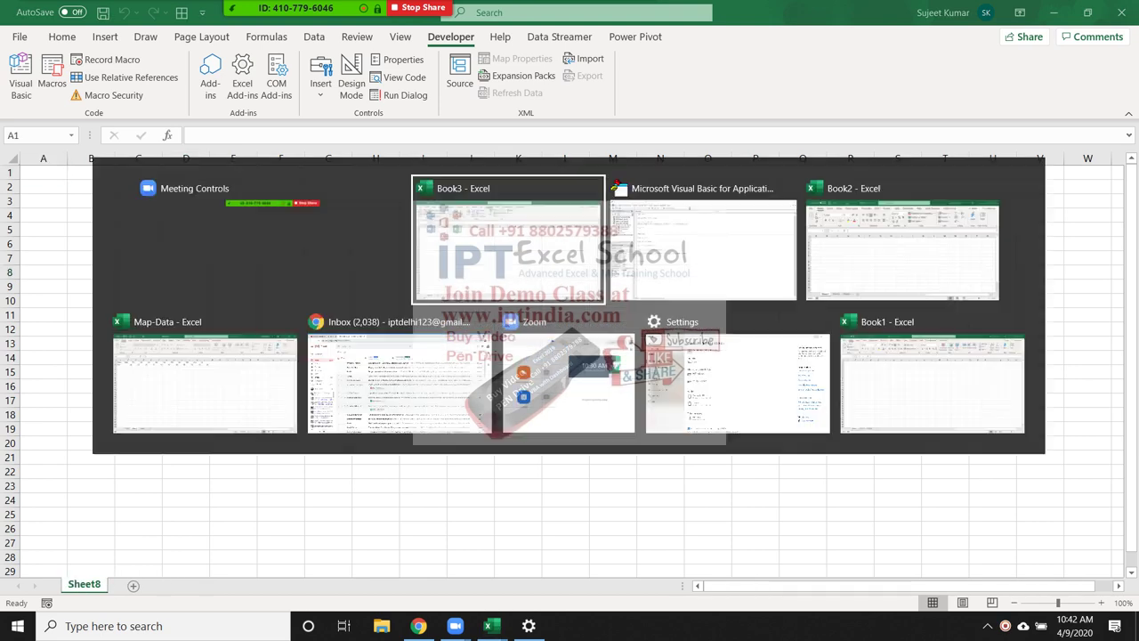
{"action": "key", "text": "alt+Tab"}
- Replace the For loop's Sheets.Count limit with Day(Application.WorksheetFunction.EoMonth(dt, 0))
{"action": "left_click", "coordinate": [200, 322]}
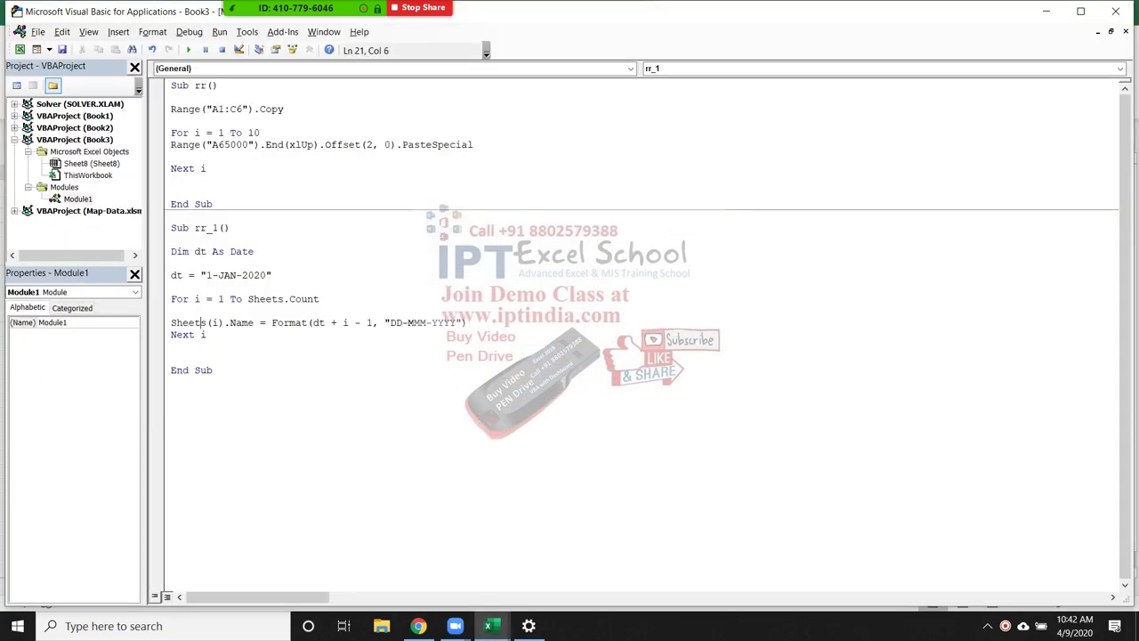
{"action": "key", "text": "Up"}
{"action": "key", "text": "Up"}
{"action": "key", "text": "End"}
{"action": "key", "text": "shift+Left"}
{"action": "key", "text": "shift+Left"}
{"action": "key", "text": "shift+Left"}
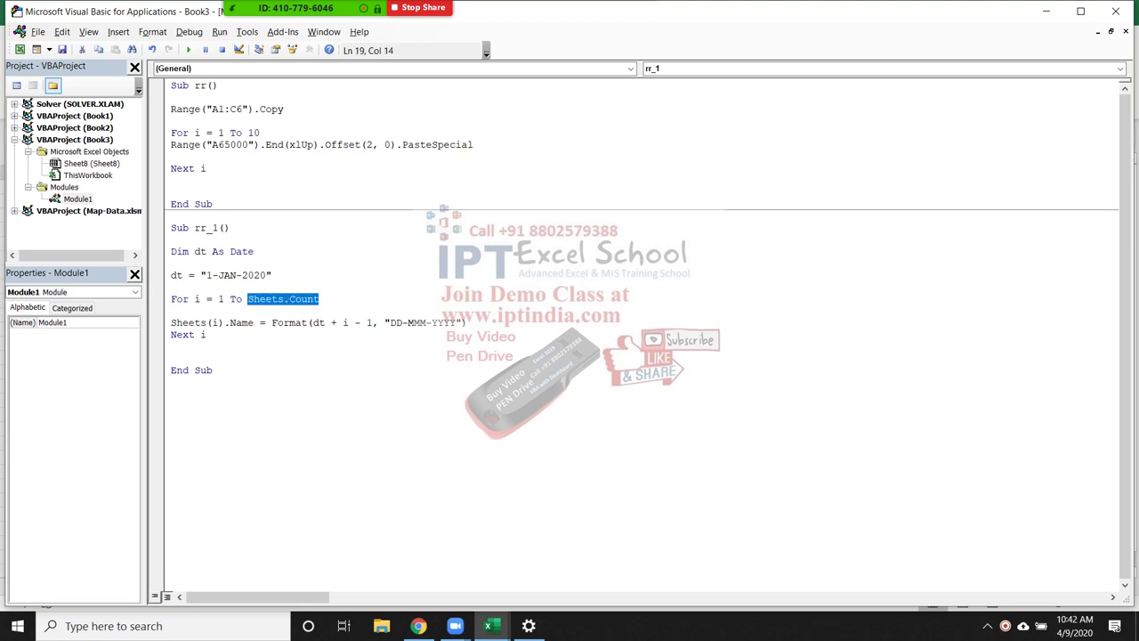
{"action": "type", "text": "day"}
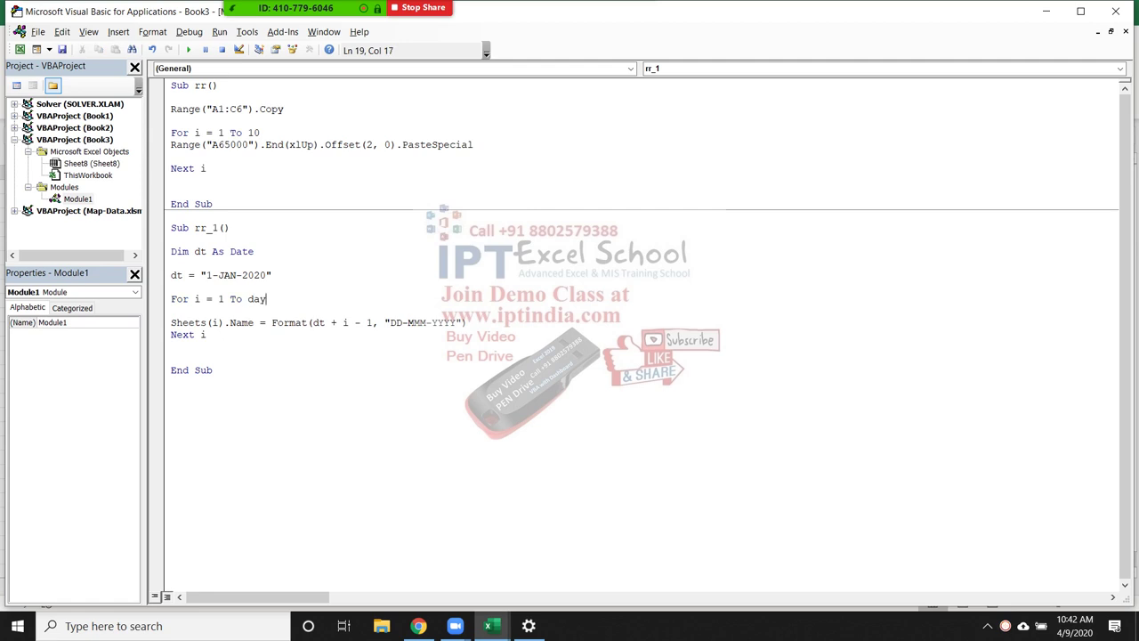
{"action": "type", "text": "(e"}
{"action": "type", "text": "o"}
{"action": "key", "text": "BackSpace"}
{"action": "key", "text": "BackSpace"}
{"action": "type", "text": "app"}
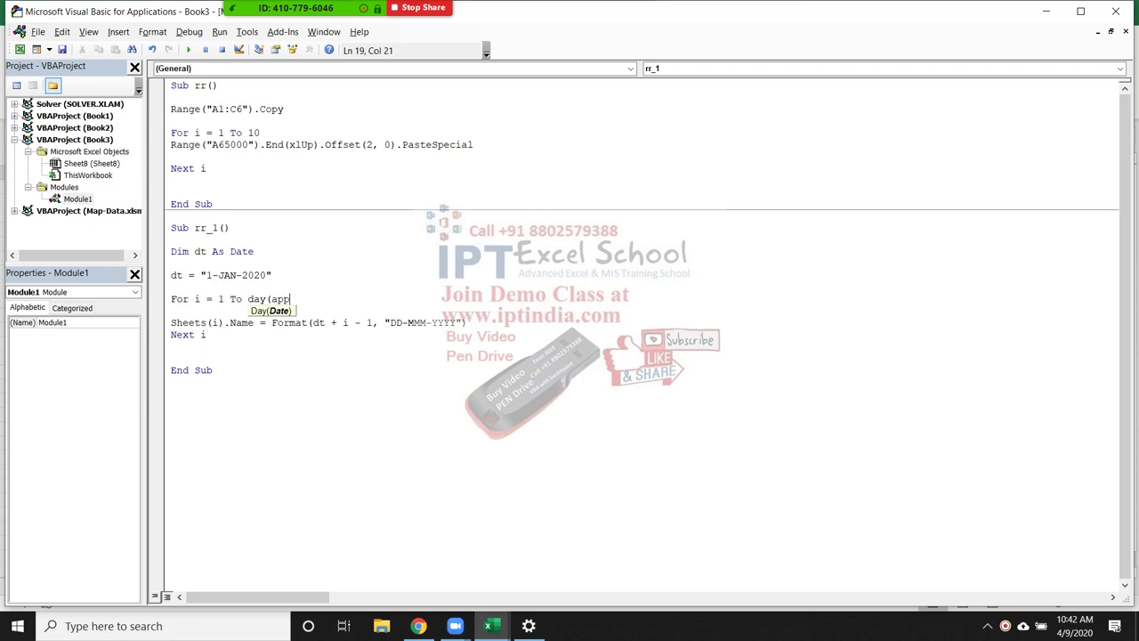
{"action": "type", "text": "licat"}
{"action": "type", "text": "ion.eo"}
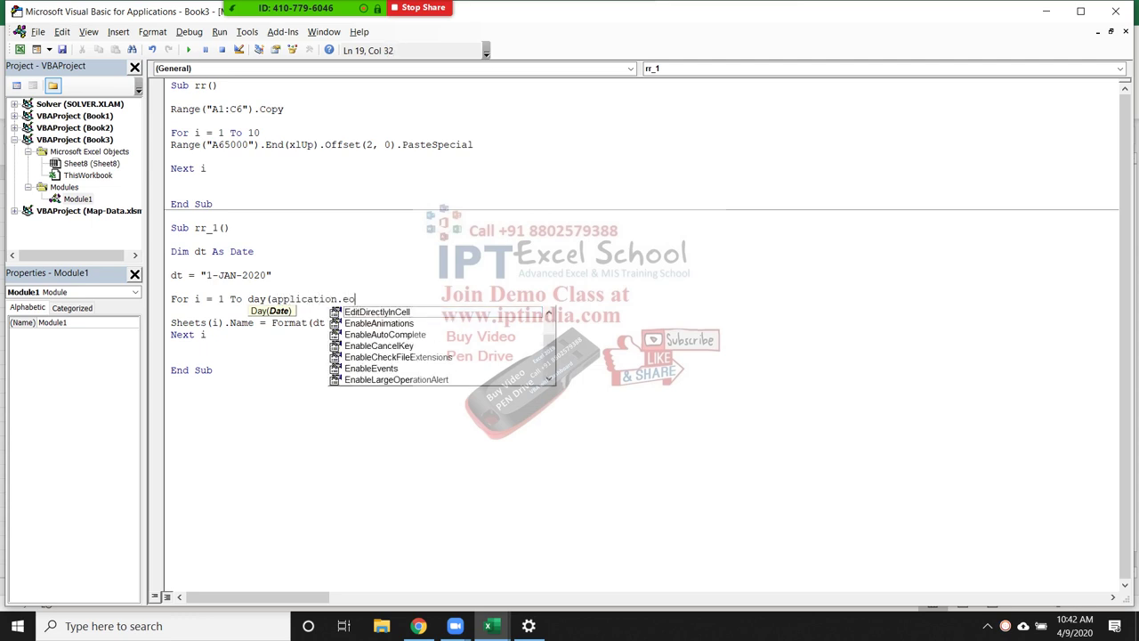
{"action": "key", "text": "BackSpace"}
{"action": "key", "text": "BackSpace"}
{"action": "type", "text": "wo"}
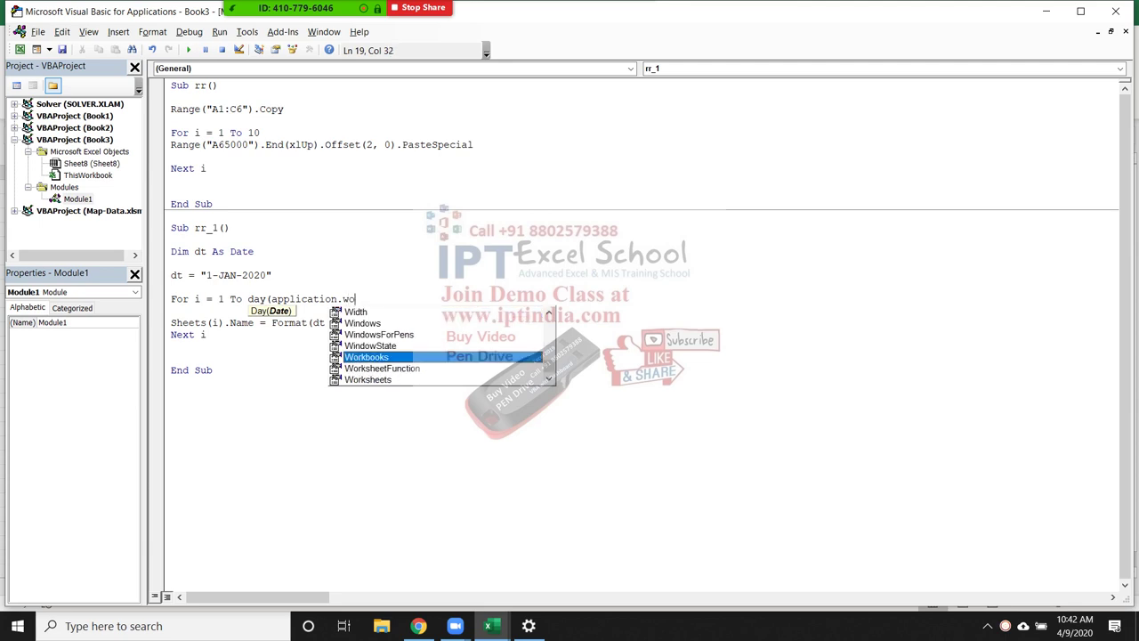
{"action": "key", "text": "Down"}
{"action": "type", "text": "."}
{"action": "type", "text": "eetFunction.e"}
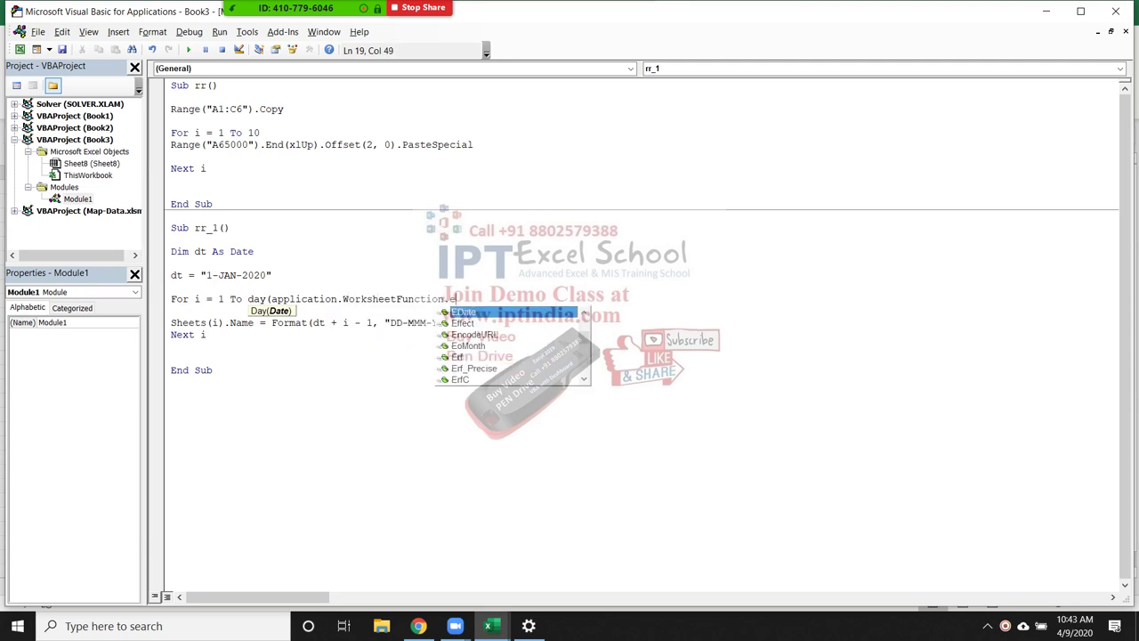
{"action": "type", "text": "o"}
{"action": "key", "text": "Tab"}
{"action": "type", "text": "("}
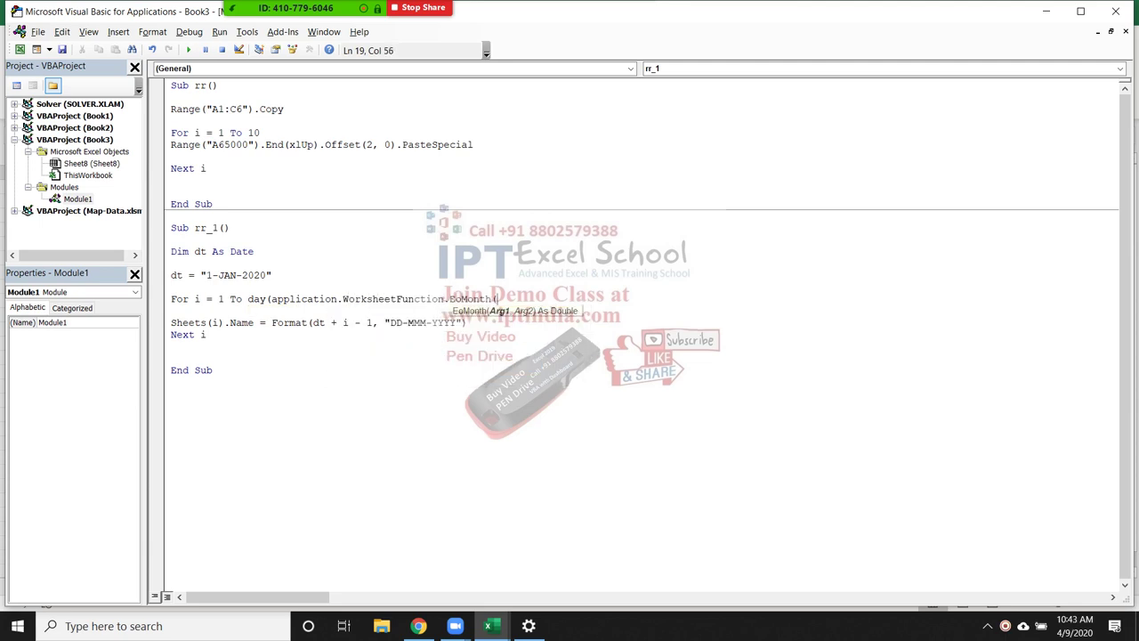
{"action": "type", "text": "dt"}
{"action": "type", "text": ",0))"}
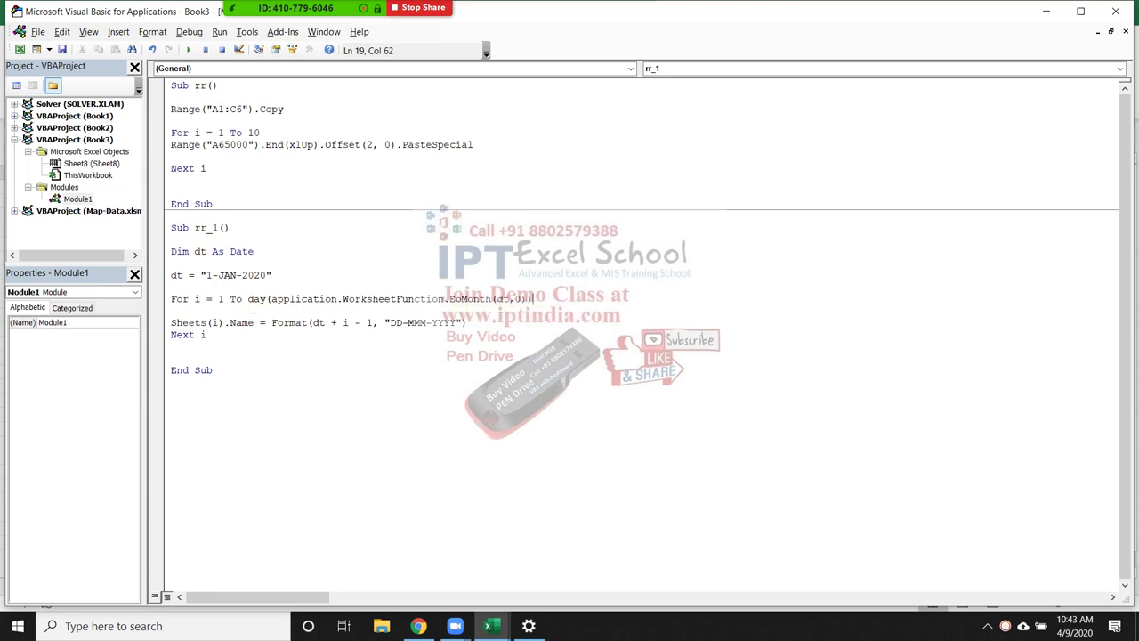
{"action": "key", "text": "Down"}
- Clear stray text and start typing sheets.cou just before Day in the loop limit
{"action": "left_click", "coordinate": [214, 370]}
{"action": "type", "text": "dheet"}
{"action": "key", "text": "BackSpace"}
{"action": "key", "text": "BackSpace"}
{"action": "key", "text": "BackSpace"}
{"action": "key", "text": "BackSpace"}
{"action": "key", "text": "BackSpace"}
{"action": "left_click", "coordinate": [248, 299]}
{"action": "type", "text": "sheetsD"}
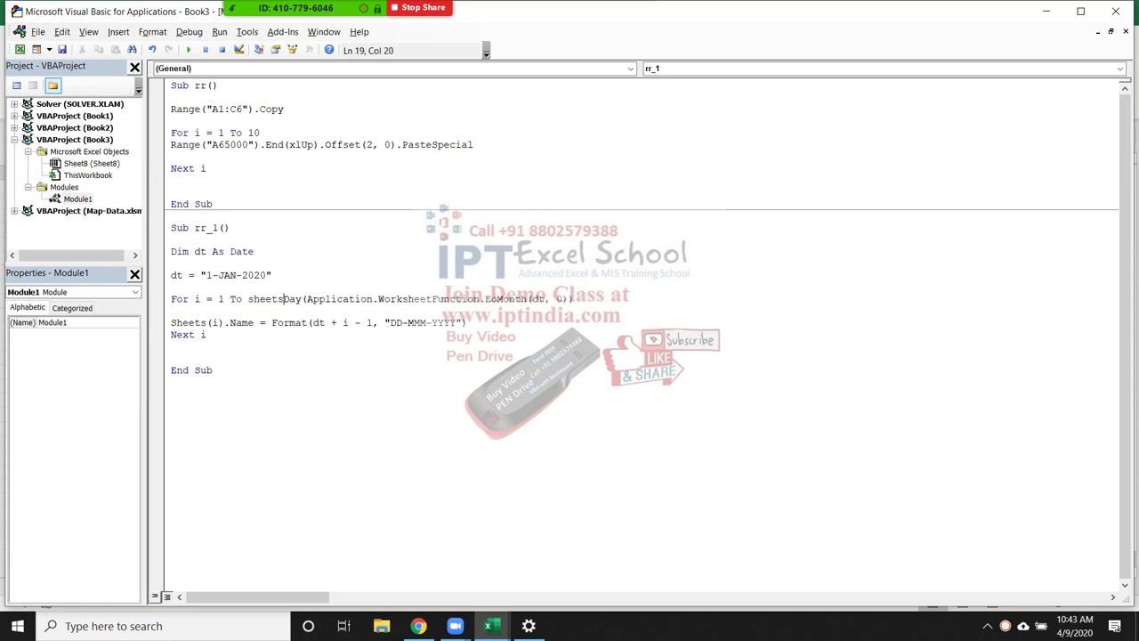
{"action": "type", "text": "."}
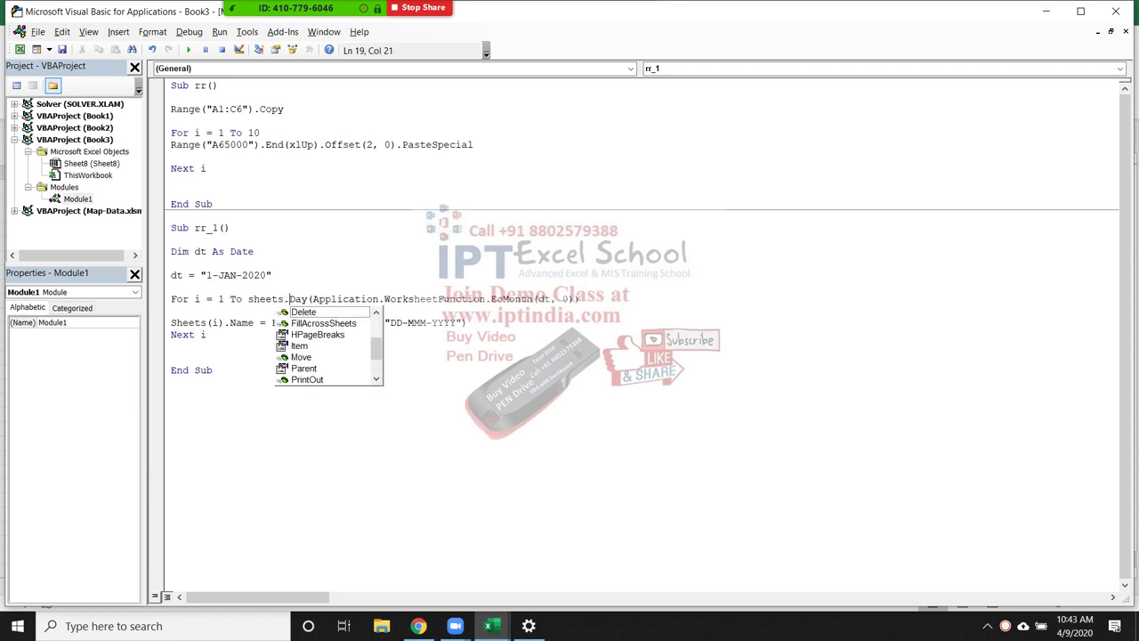
{"action": "type", "text": "cou"}
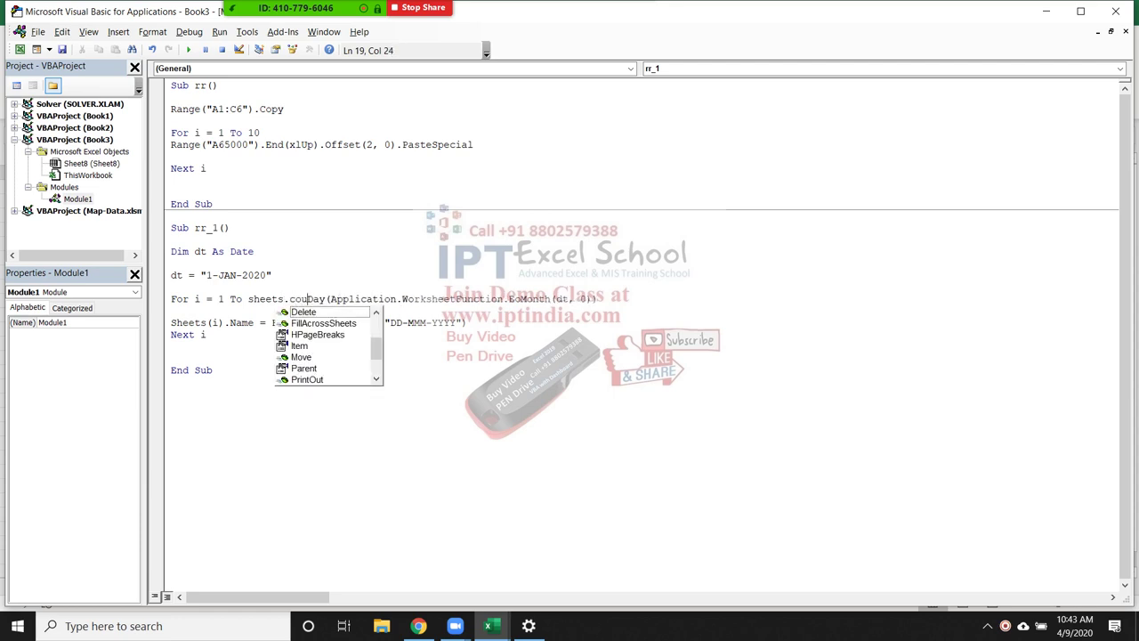
- Remove the stray text and append '- Sheets.Count' to the end of the For line
{"action": "key", "text": "Down"}
{"action": "key", "text": "BackSpace"}
{"action": "key", "text": "BackSpace"}
{"action": "key", "text": "BackSpace"}
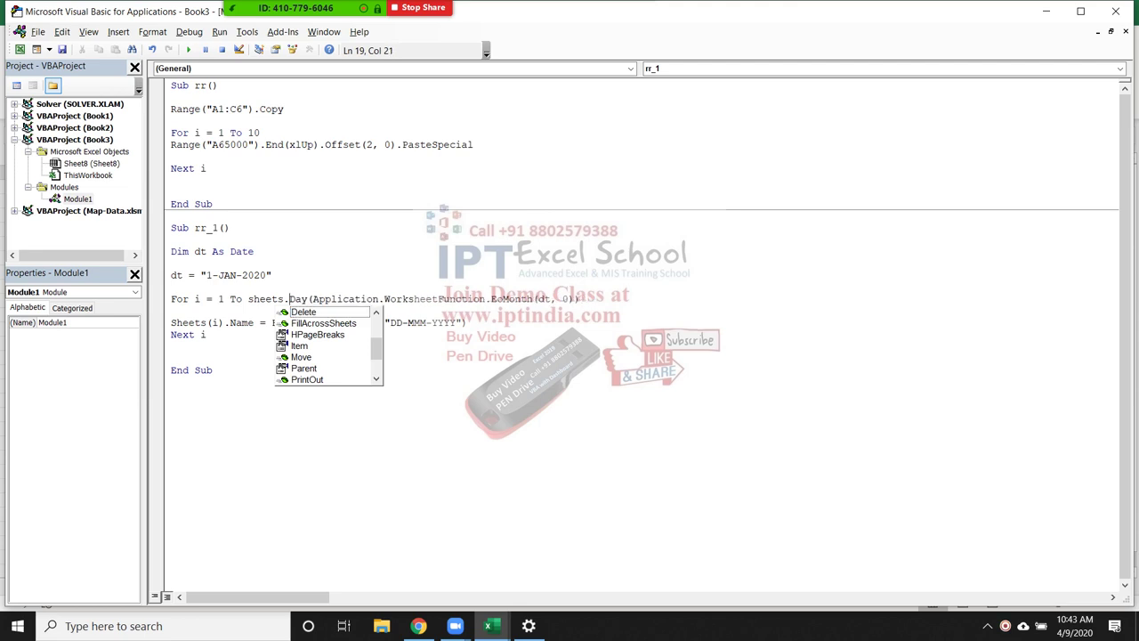
{"action": "key", "text": "BackSpace"}
{"action": "key", "text": "BackSpace"}
{"action": "key", "text": "BackSpace"}
{"action": "key", "text": "BackSpace"}
{"action": "key", "text": "BackSpace"}
{"action": "key", "text": "BackSpace"}
{"action": "key", "text": "BackSpace"}
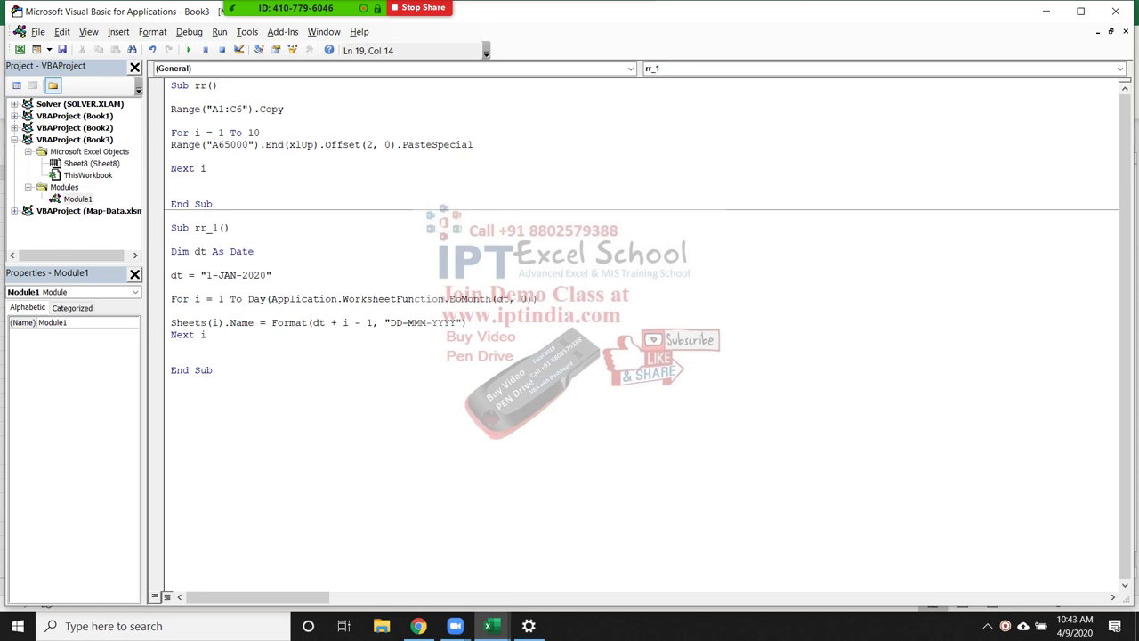
{"action": "left_click", "coordinate": [545, 299]}
{"action": "type", "text": "sheets."}
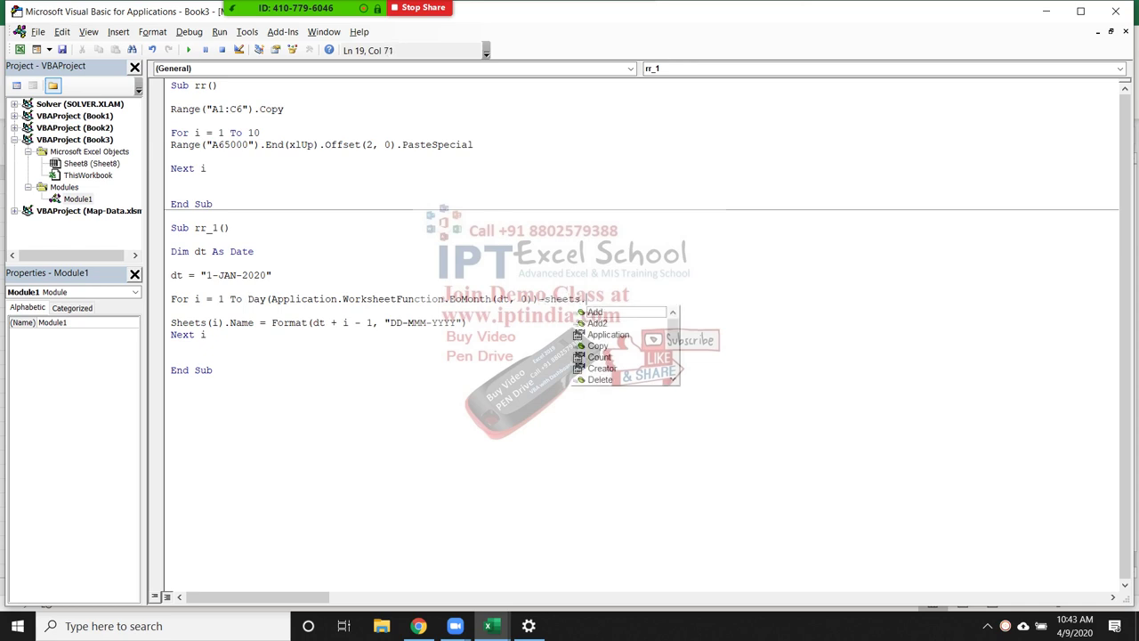
{"action": "type", "text": "cou"}
{"action": "key", "text": "Tab"}
- Add a Sheets.Add statement on the empty line inside the loop
{"action": "left_click", "coordinate": [170, 310]}
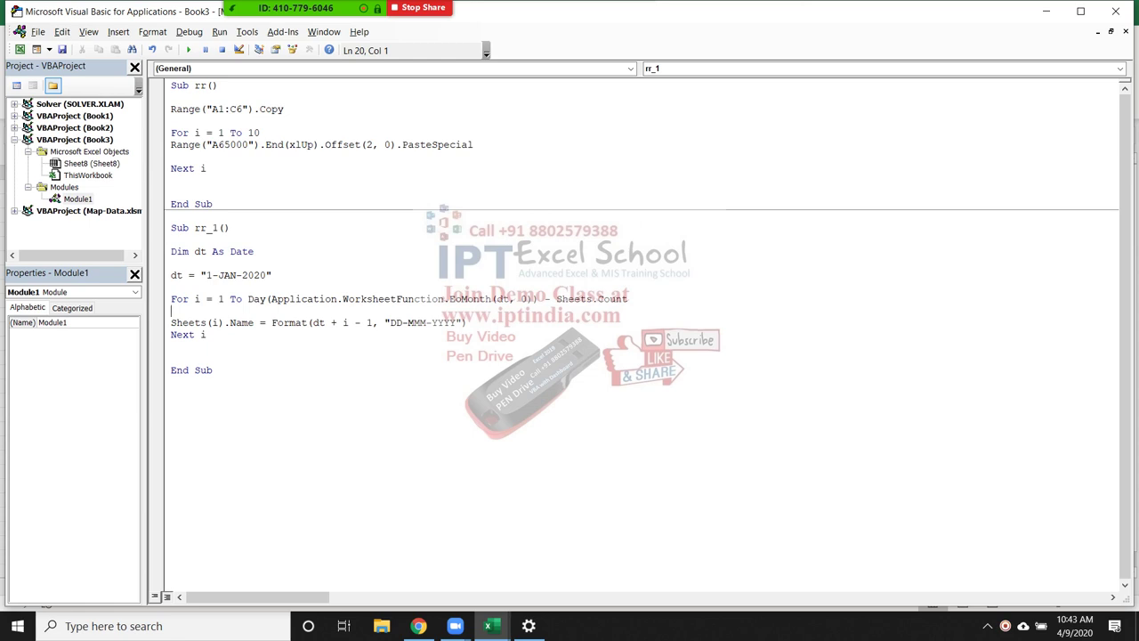
{"action": "type", "text": "sheets."}
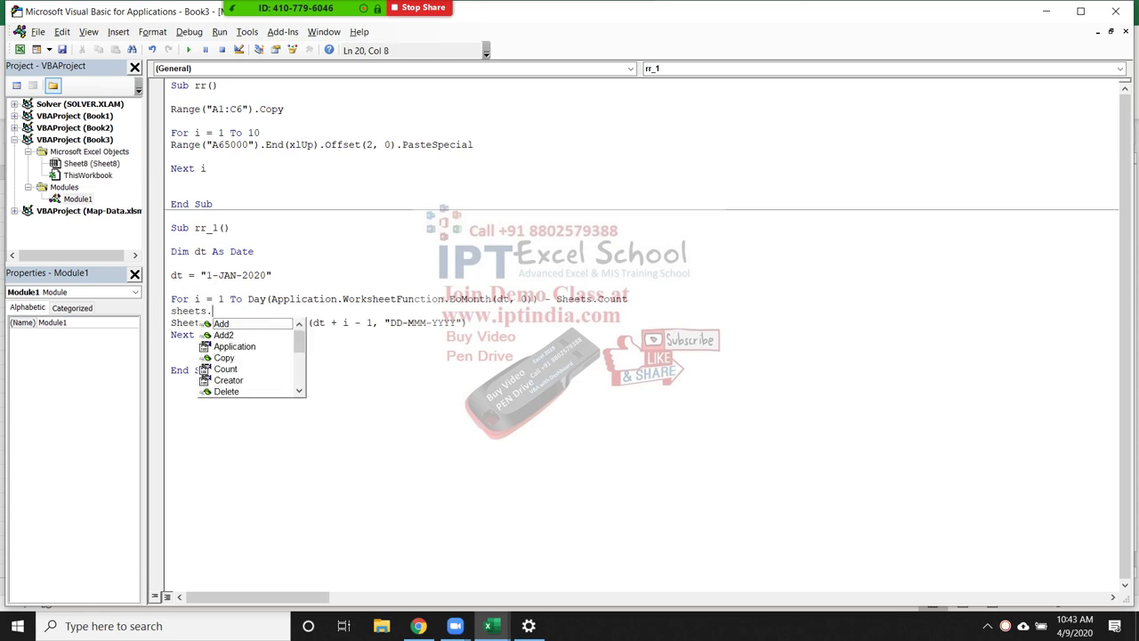
{"action": "key", "text": "Tab"}
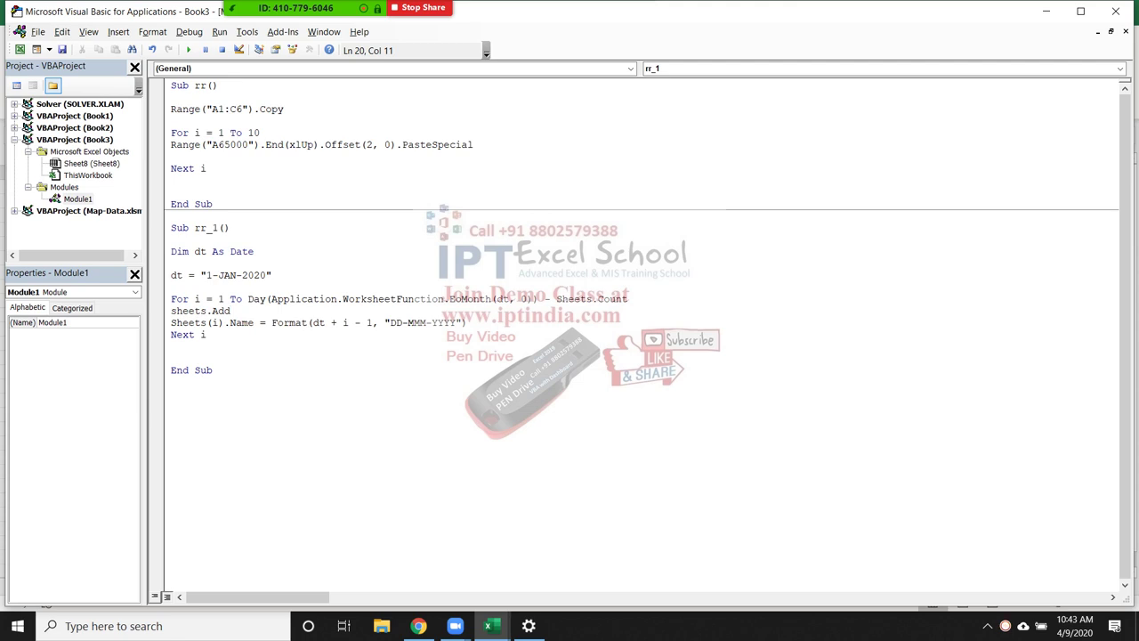
{"action": "left_click", "coordinate": [172, 346]}
- Run the rr_1 macro with F5 from inside its code
{"action": "left_click_drag", "start_coordinate": [224, 322], "coordinate": [177, 322]}
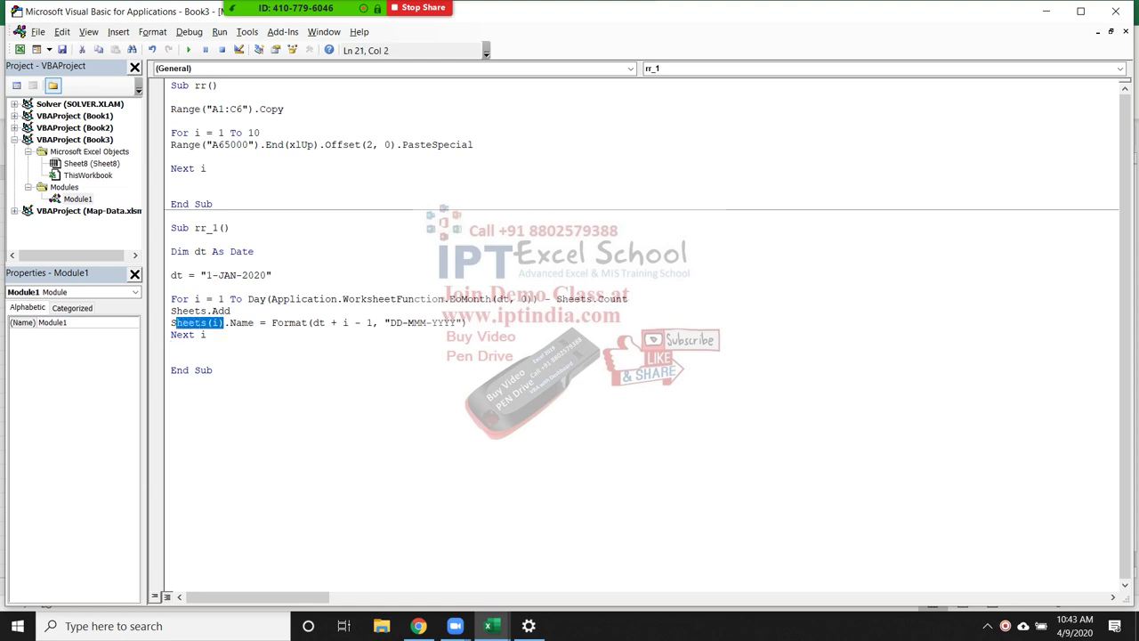
{"action": "left_click", "coordinate": [171, 346]}
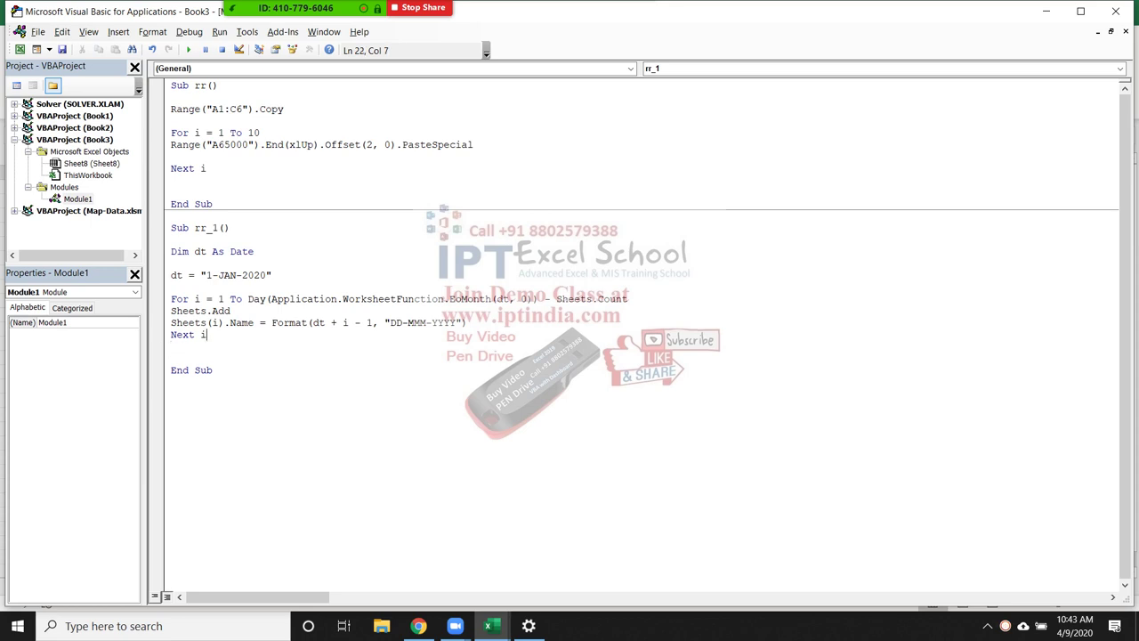
{"action": "left_click", "coordinate": [331, 323]}
{"action": "left_click", "coordinate": [232, 310]}
{"action": "key", "text": "F5"}
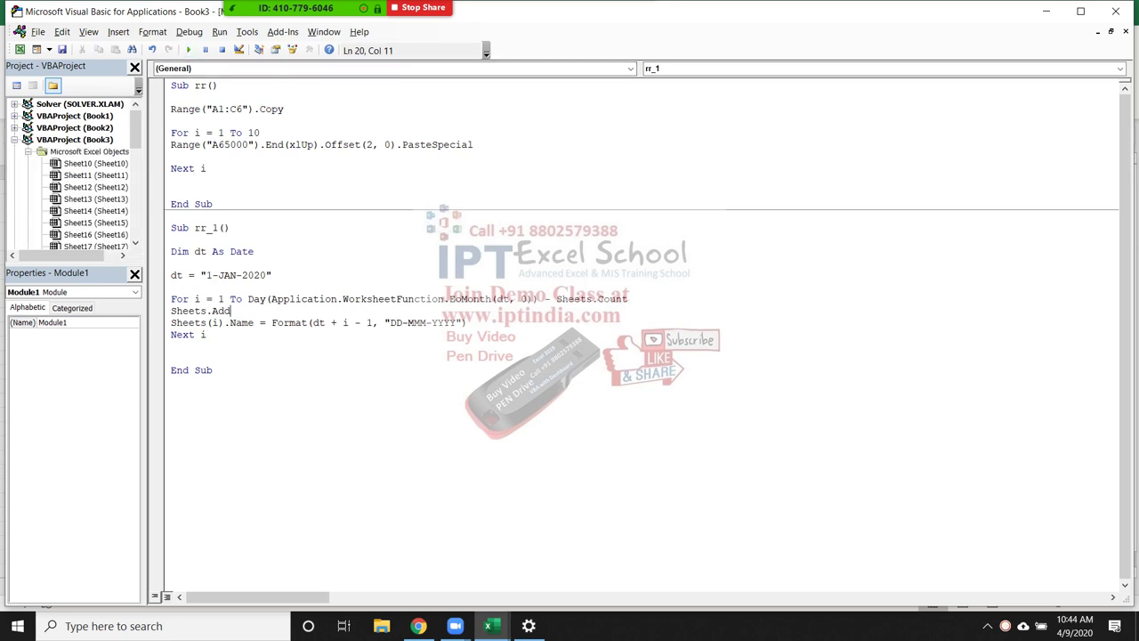
- Switch to Book3 and page through its sheet tabs to 30-Jan-2020, then return to the code
{"action": "key", "text": "alt+Tab"}
{"action": "key", "text": "alt+Tab"}
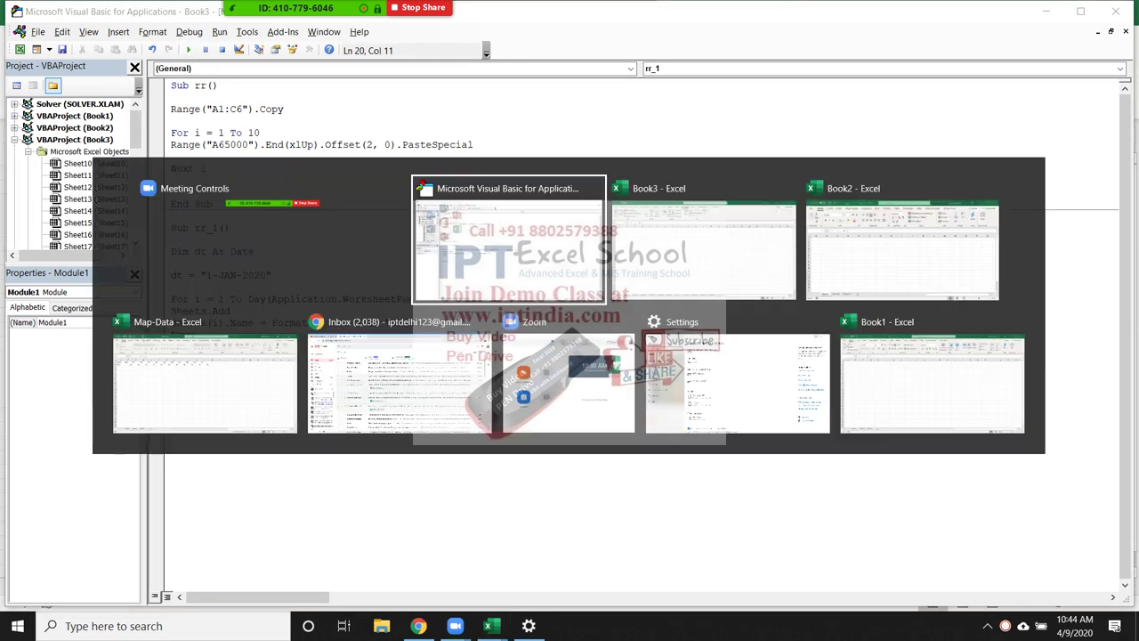
{"action": "key", "text": "Tab"}
{"action": "key", "text": "alt+Tab"}
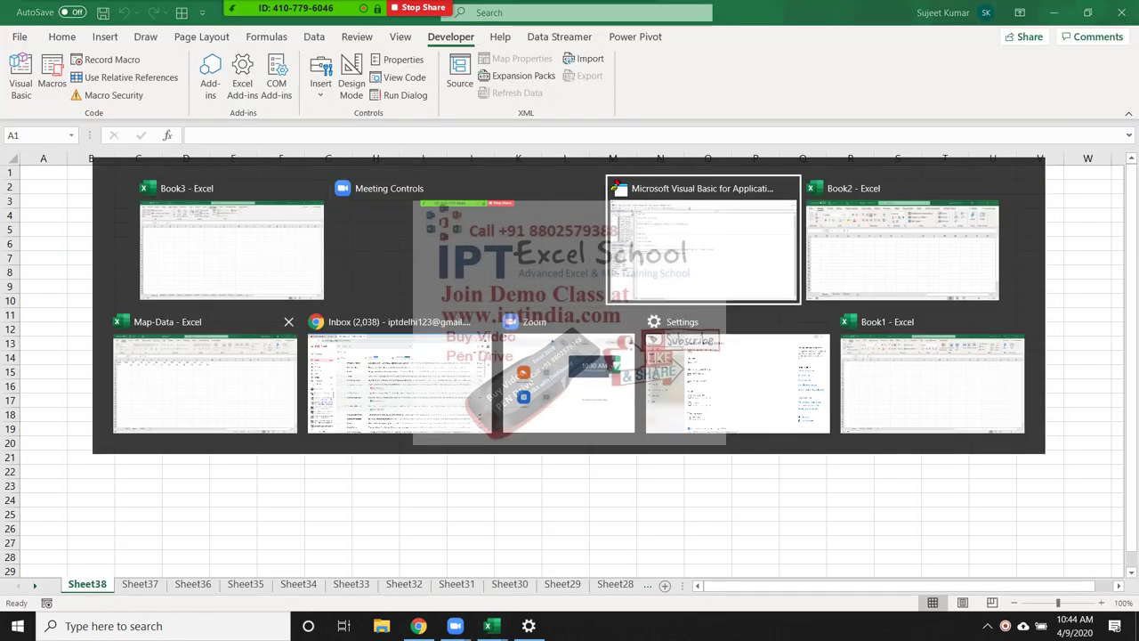
{"action": "key", "text": "Tab"}
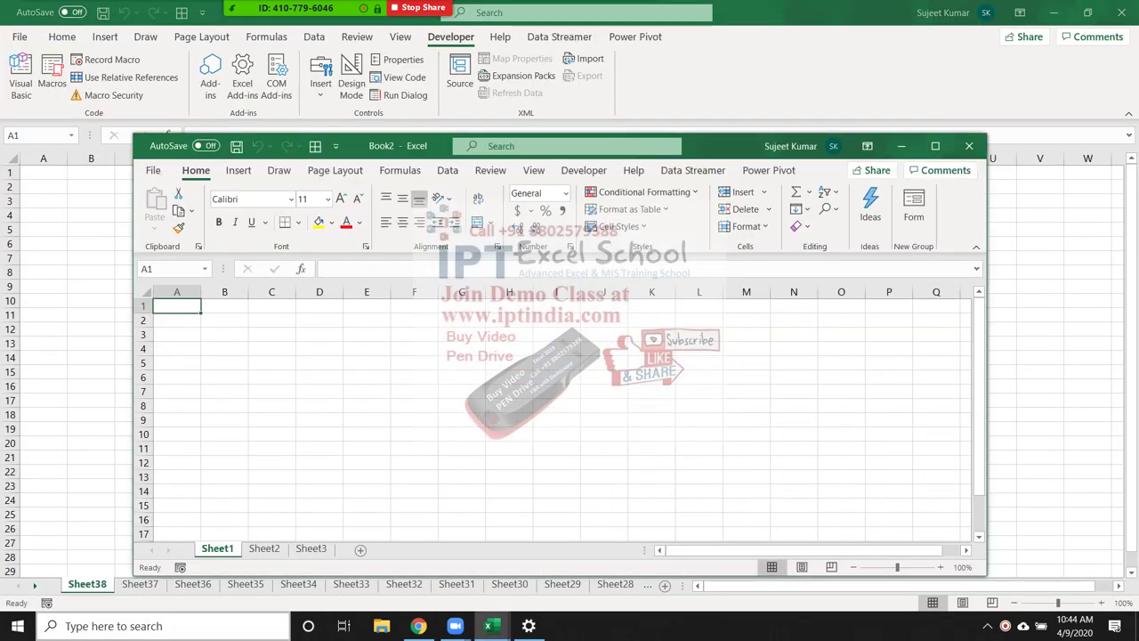
{"action": "key", "text": "alt+Tab"}
{"action": "key", "text": "ctrl+Page_Down"}
{"action": "key", "text": "ctrl+Page_Down"}
{"action": "key", "text": "ctrl+Page_Down"}
{"action": "key", "text": "ctrl+Page_Down"}
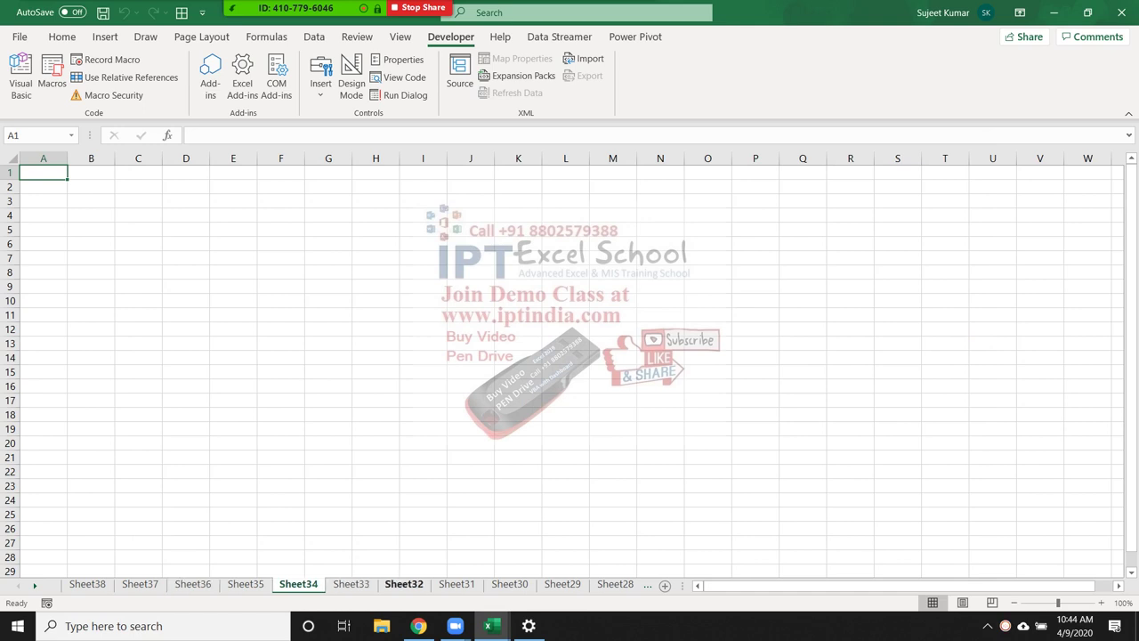
{"action": "key", "text": "ctrl+Page_Down"}
{"action": "key", "text": "ctrl+Page_Down"}
{"action": "key", "text": "ctrl+Page_Down"}
{"action": "key", "text": "ctrl+Page_Down"}
{"action": "key", "text": "ctrl+Page_Down"}
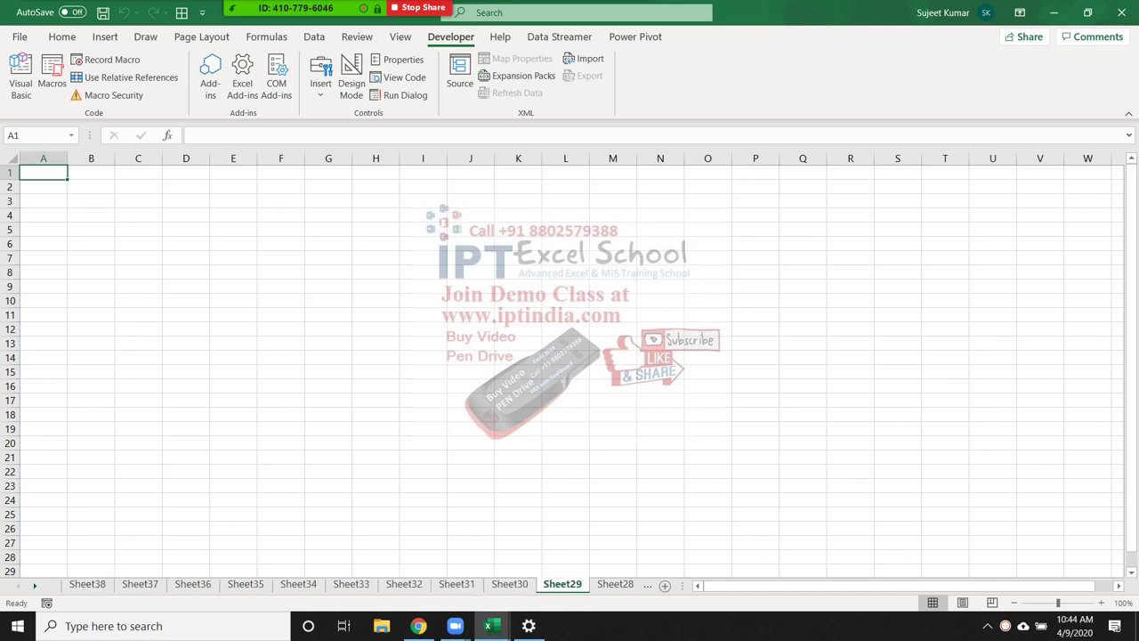
{"action": "key", "text": "ctrl+Page_Down"}
{"action": "key", "text": "ctrl+Page_Down"}
{"action": "key", "text": "ctrl+Page_Down"}
{"action": "key", "text": "ctrl+Page_Down"}
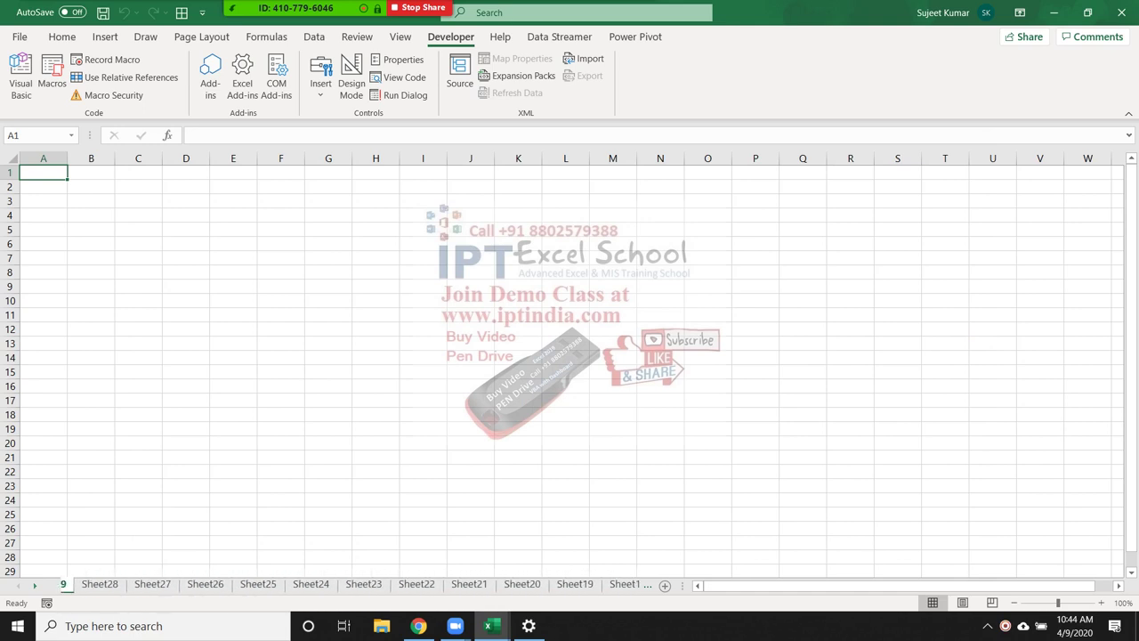
{"action": "key", "text": "ctrl+Page_Down"}
{"action": "key", "text": "ctrl+Page_Down"}
{"action": "key", "text": "ctrl+Page_Down"}
{"action": "key", "text": "ctrl+Page_Down"}
{"action": "key", "text": "ctrl+Page_Down"}
{"action": "key", "text": "ctrl+Page_Down"}
{"action": "key", "text": "ctrl+Page_Down"}
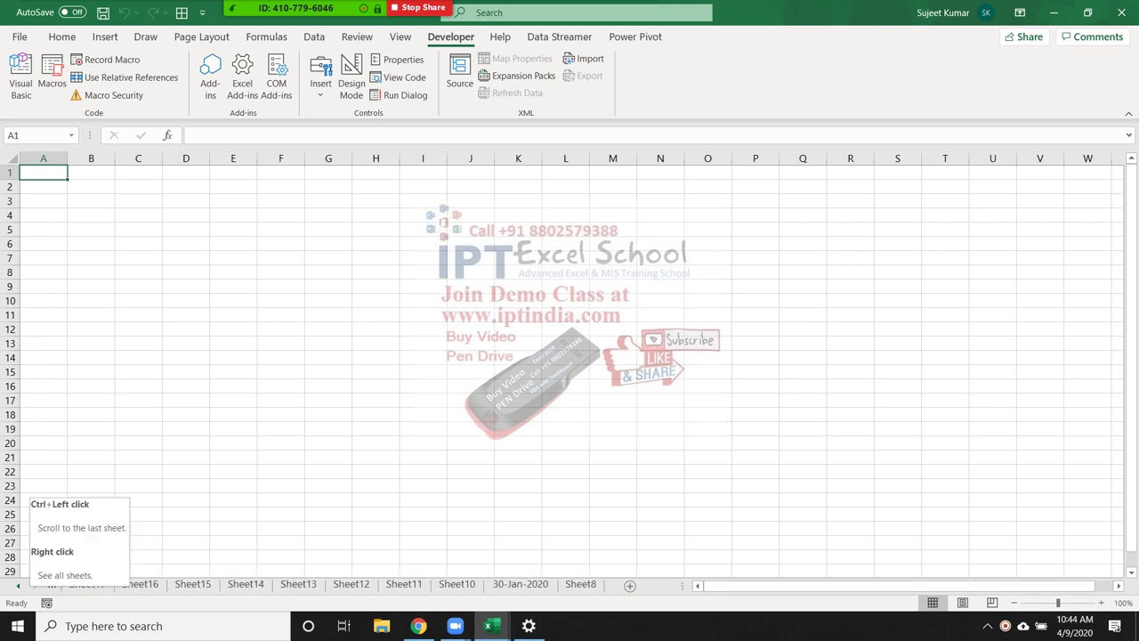
{"action": "key", "text": "ctrl+Page_Down"}
{"action": "key", "text": "ctrl+Page_Down"}
{"action": "key", "text": "ctrl+Page_Down"}
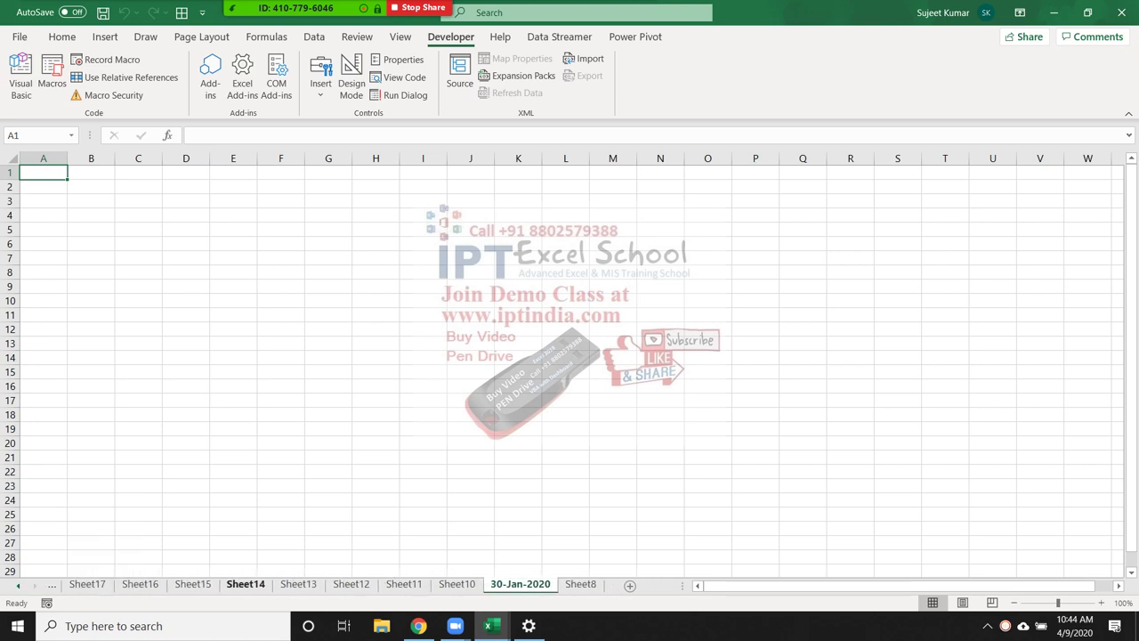
{"action": "key", "text": "alt+Tab"}
{"action": "key", "text": "alt+Tab"}
{"action": "key", "text": "alt+Tab"}
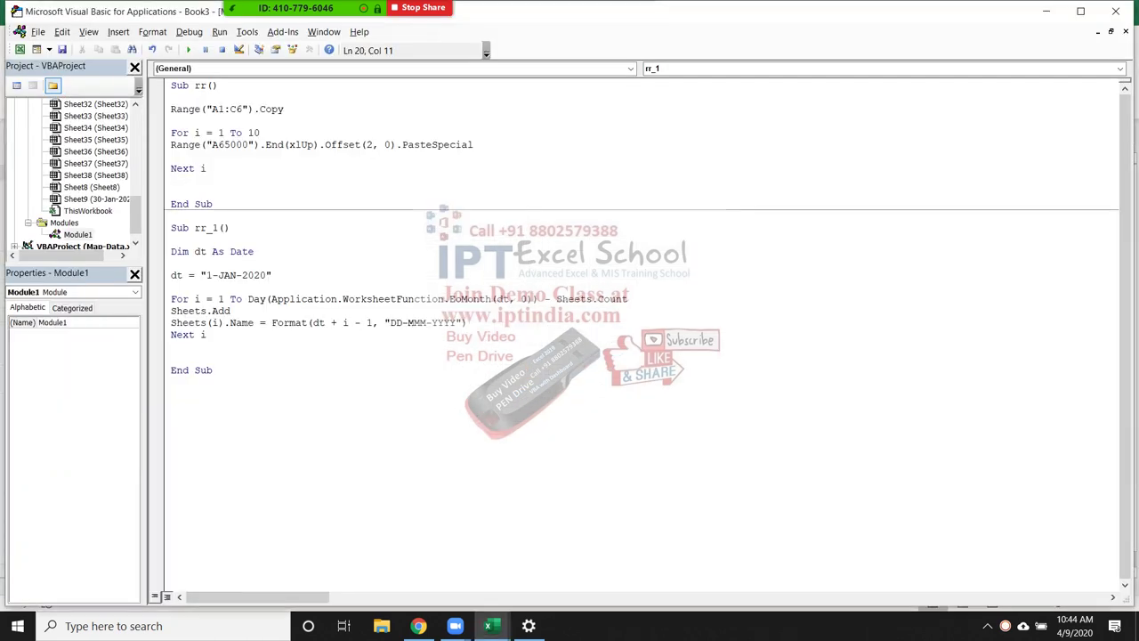
- Move Sheets.Add out of the loop onto a new line above the For statement
{"action": "left_click", "coordinate": [172, 358]}
{"action": "left_click_drag", "start_coordinate": [231, 311], "coordinate": [171, 310]}
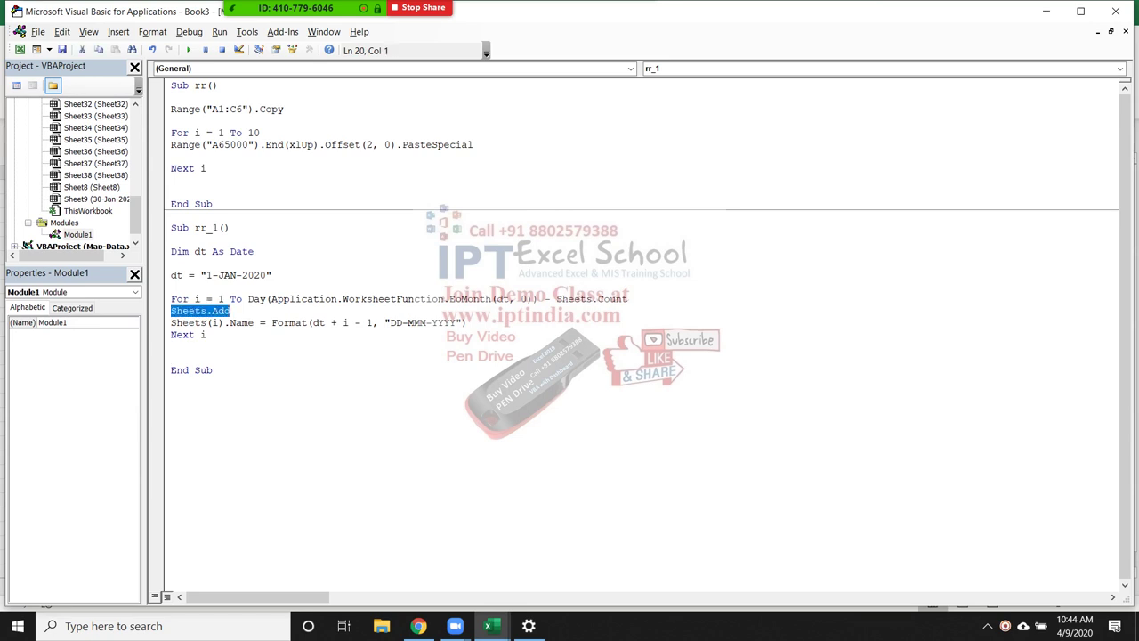
{"action": "key", "text": "ctrl+x"}
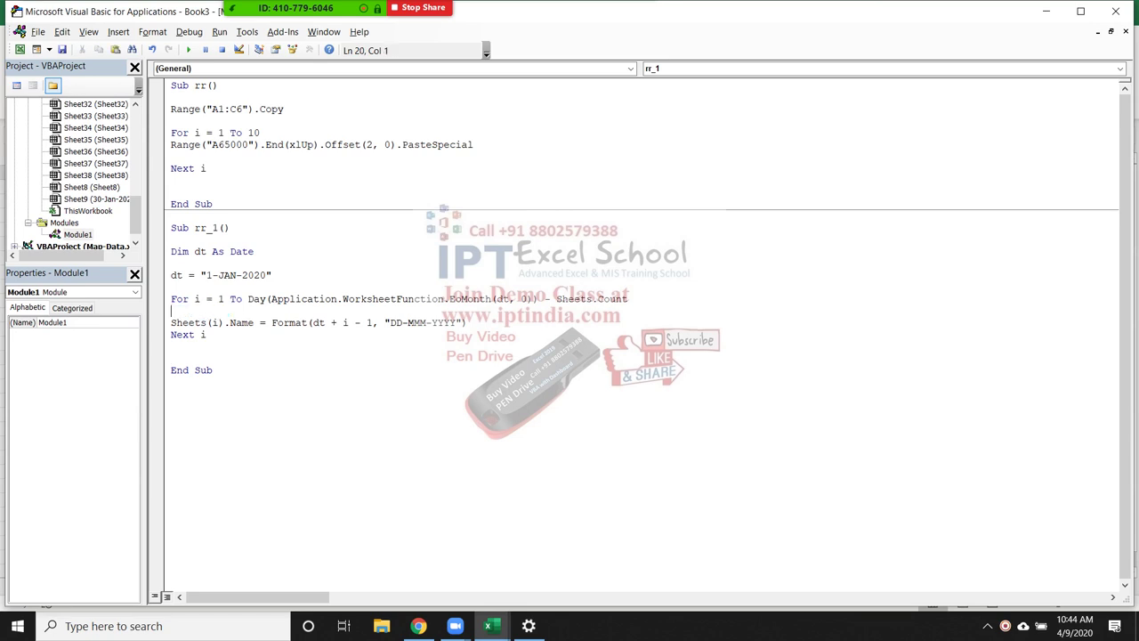
{"action": "left_click", "coordinate": [171, 334]}
{"action": "key", "text": "Up"}
{"action": "key", "text": "Up"}
{"action": "key", "text": "Up"}
{"action": "key", "text": "Return"}
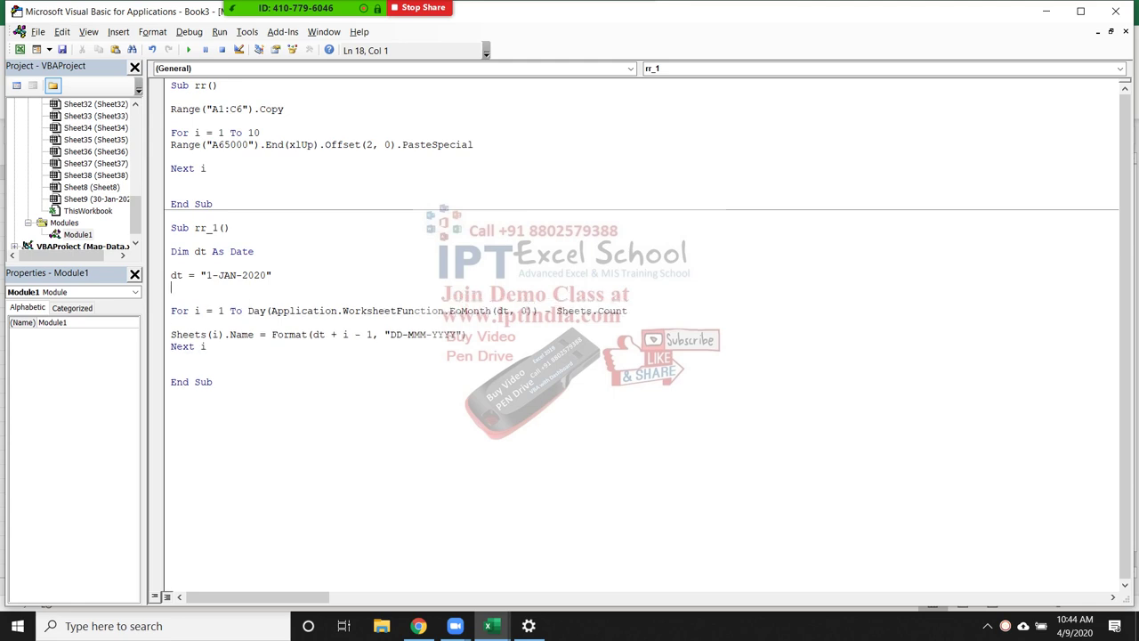
{"action": "type", "text": "Sheets.Add"}
- Give Sheets.Add the count argument ', , Day(EoMonth(dt,0)) - Sheets.Count'
{"action": "left_click", "coordinate": [171, 370]}
{"action": "left_click", "coordinate": [230, 286]}
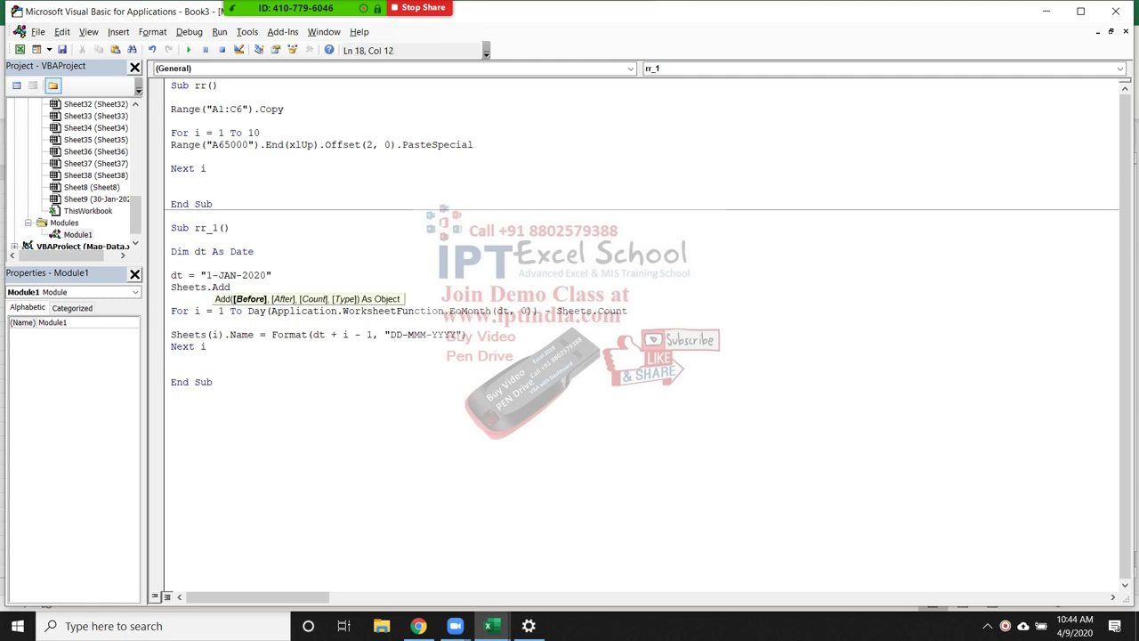
{"action": "type", "text": ",,"}
{"action": "left_click", "coordinate": [257, 310]}
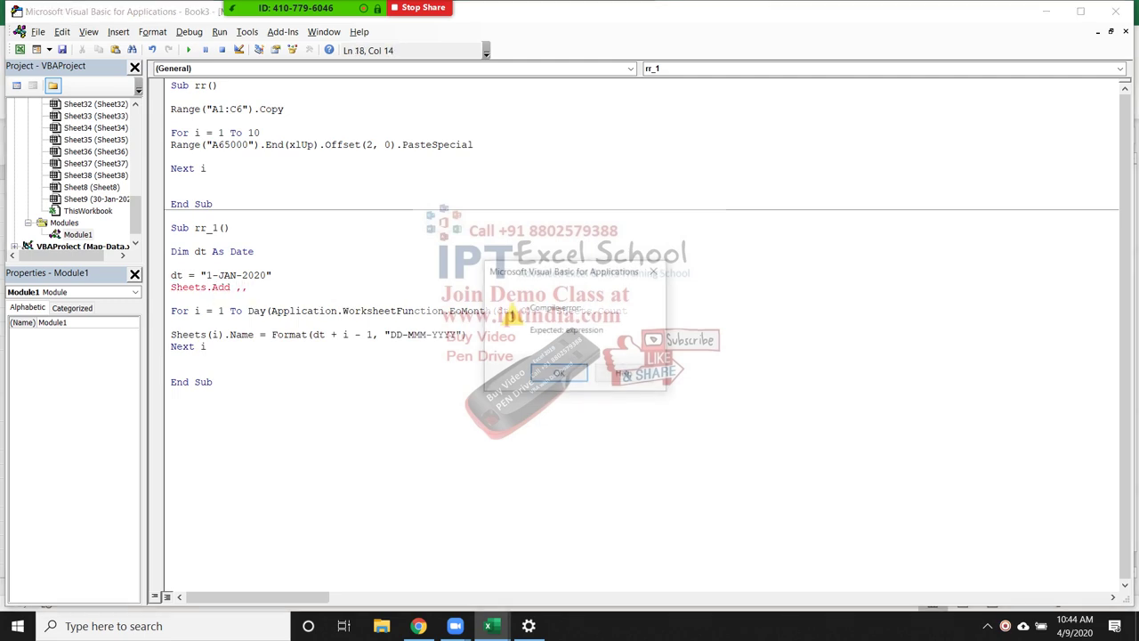
{"action": "left_click", "coordinate": [559, 374]}
{"action": "double_click", "coordinate": [256, 311]}
{"action": "left_click_drag", "start_coordinate": [266, 311], "coordinate": [628, 310]}
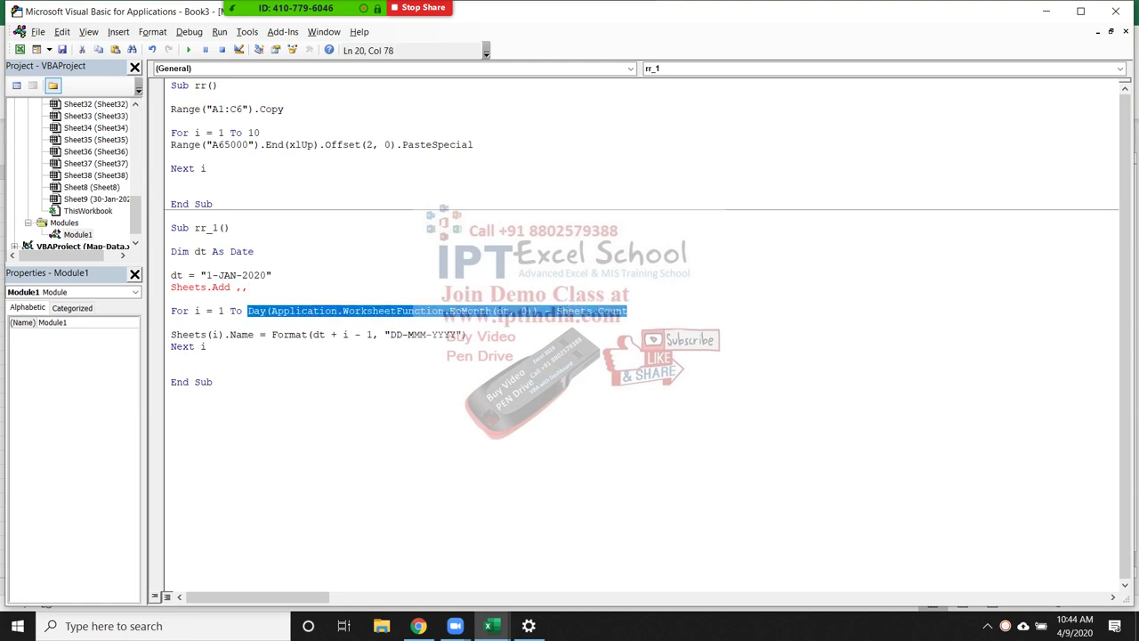
{"action": "left_click", "coordinate": [249, 287]}
{"action": "key", "text": "ctrl+v"}
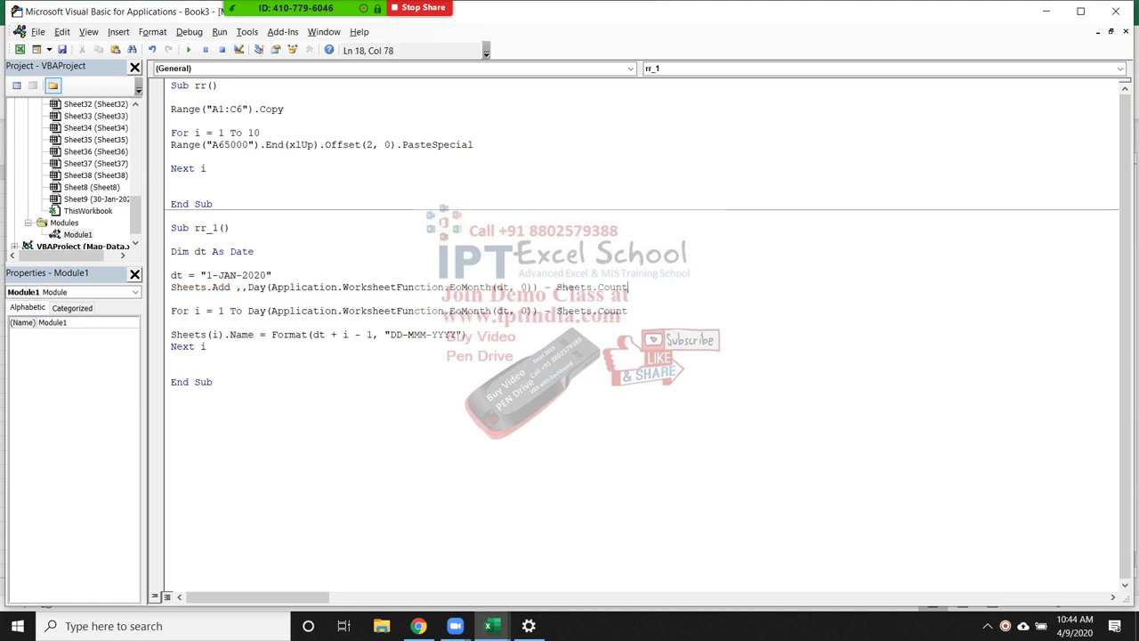
{"action": "left_click", "coordinate": [171, 359]}
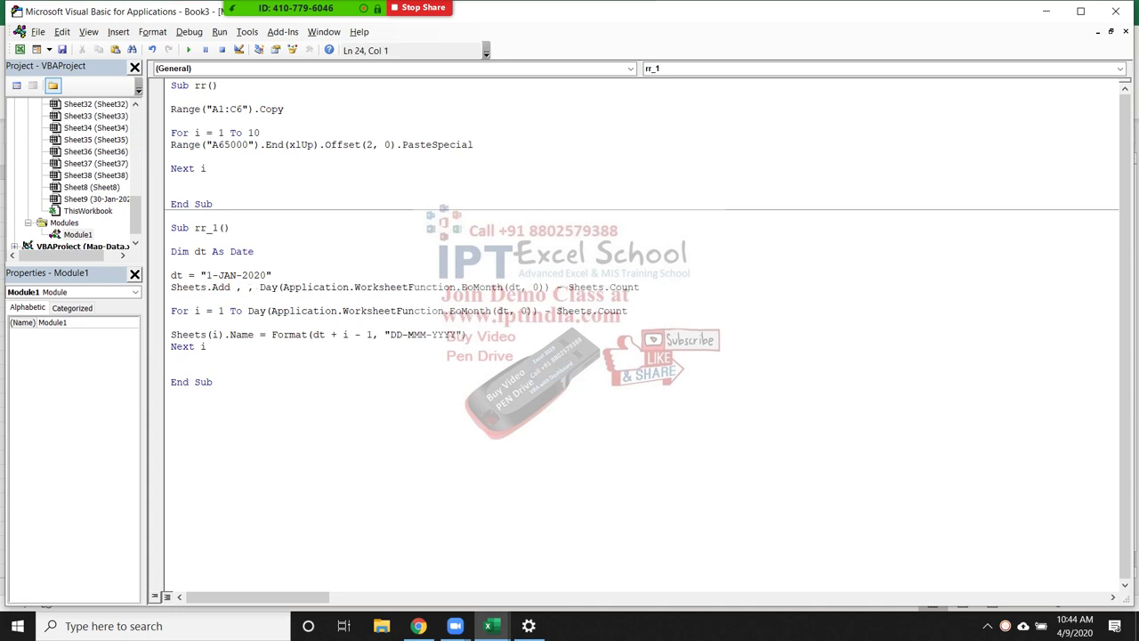
- Delete '- Sheets.Count' from the loop bound and switch to the Excel workbook
{"action": "left_click_drag", "start_coordinate": [540, 311], "coordinate": [634, 311]}
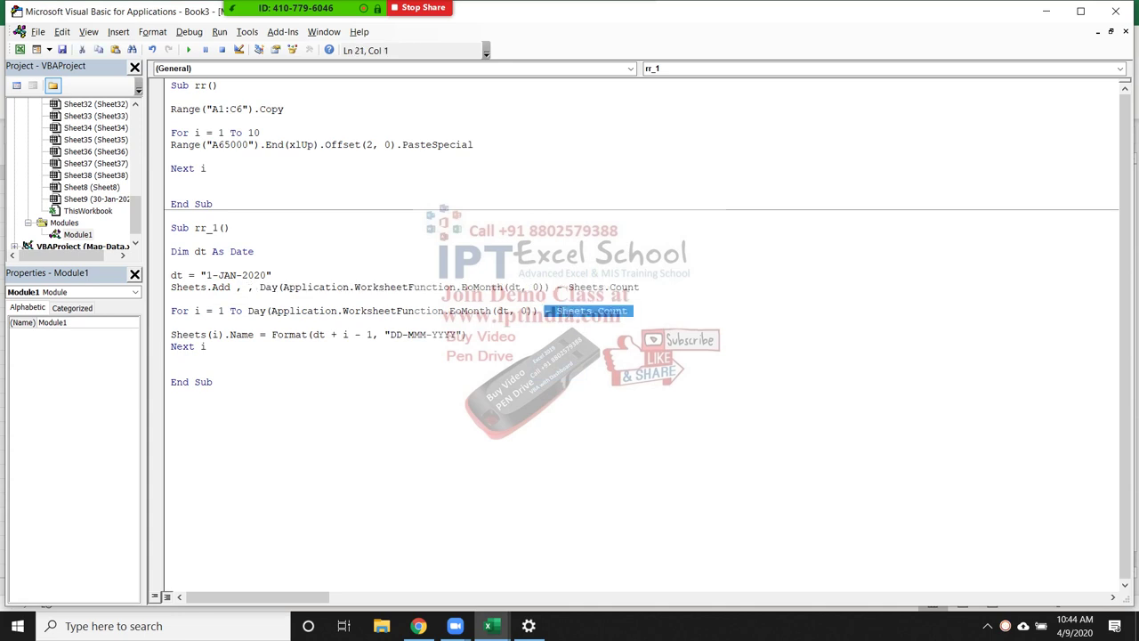
{"action": "key", "text": "Delete"}
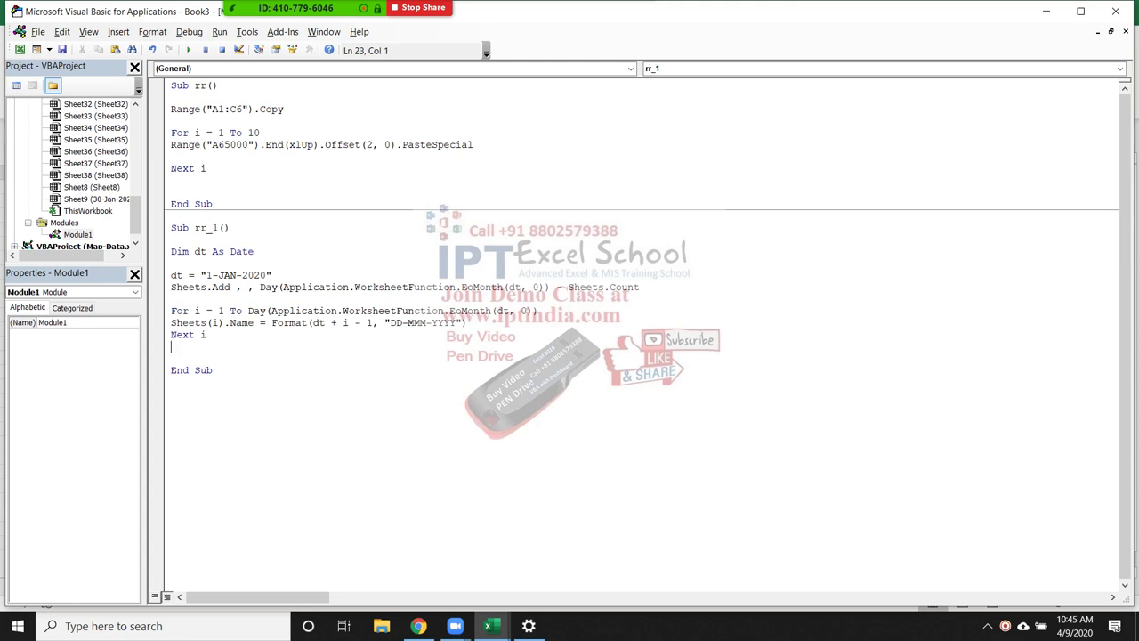
{"action": "left_click", "coordinate": [395, 311]}
{"action": "key", "text": "alt+F11"}
{"action": "key", "text": "ctrl+Page_Down"}
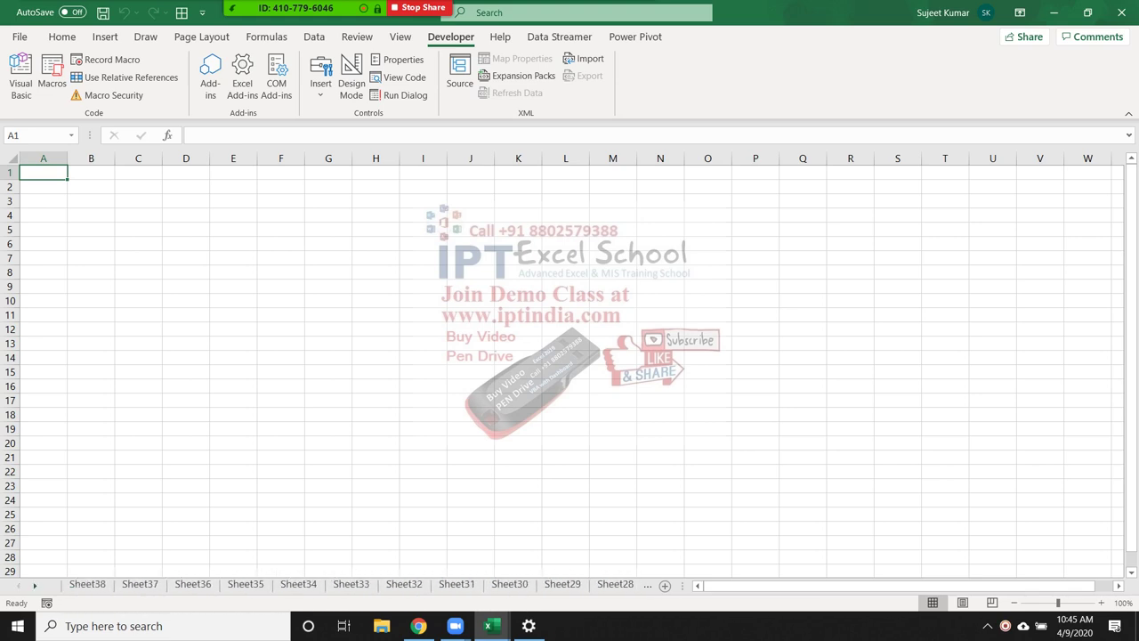
- Delete the old numbered sheets from Sheet37 onward as one group
{"action": "left_click", "coordinate": [140, 584]}
{"action": "left_click", "coordinate": [615, 584], "text": "shift"}
{"action": "right_click", "coordinate": [156, 584]}
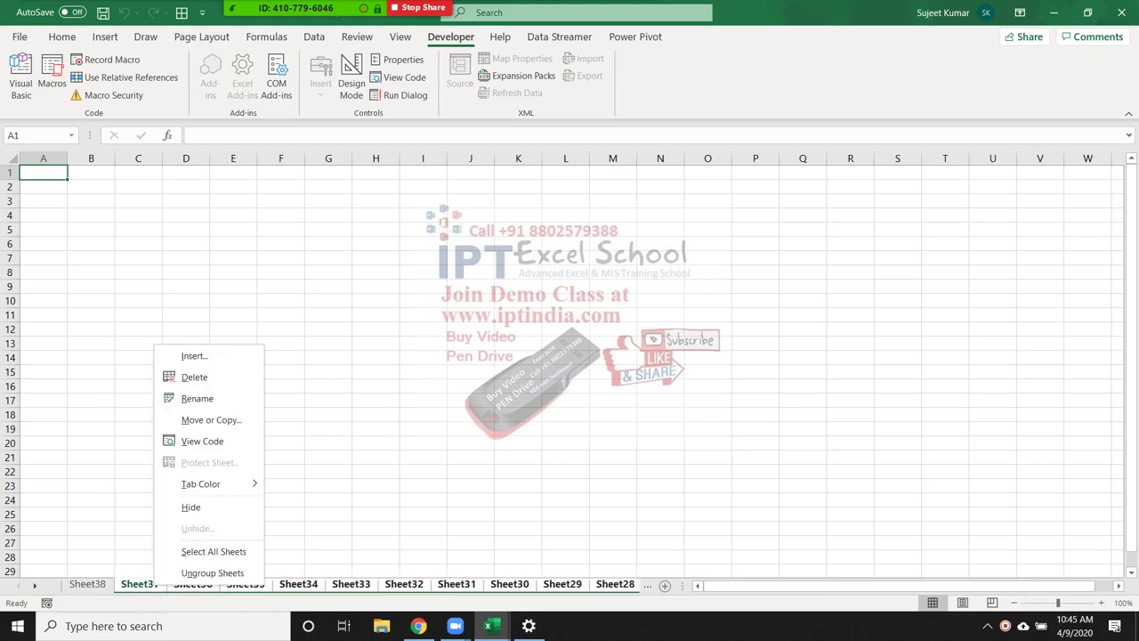
{"action": "left_click", "coordinate": [194, 377]}
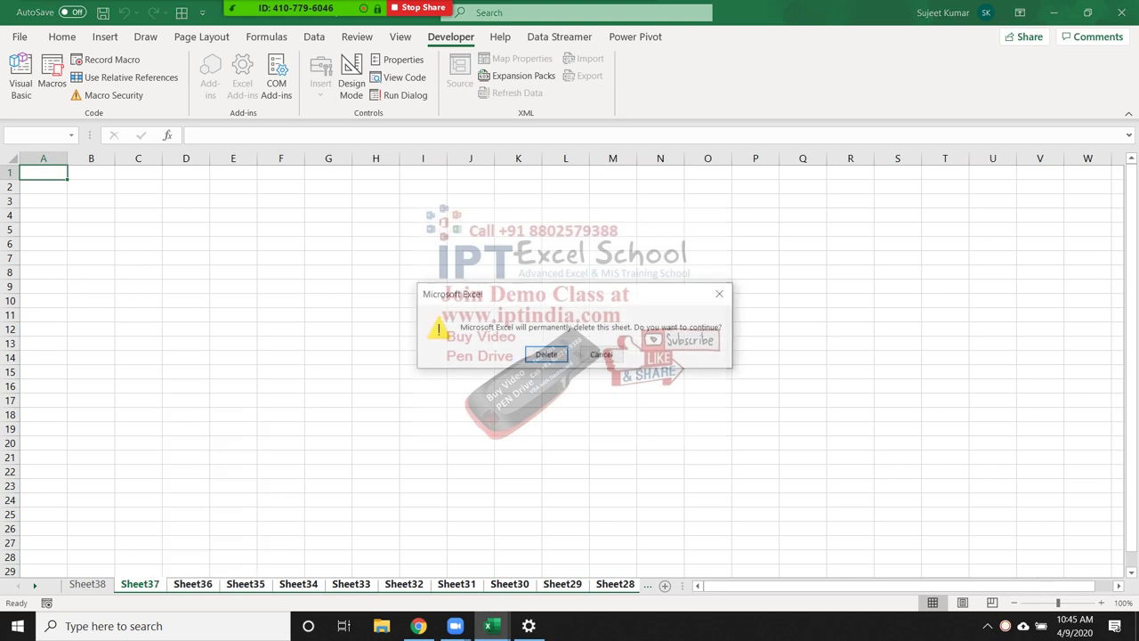
{"action": "left_click", "coordinate": [545, 354]}
{"action": "left_click", "coordinate": [233, 328]}
- Run rr_1 again from the editor and view the new date-named sheets in Excel
{"action": "key", "text": "alt+F11"}
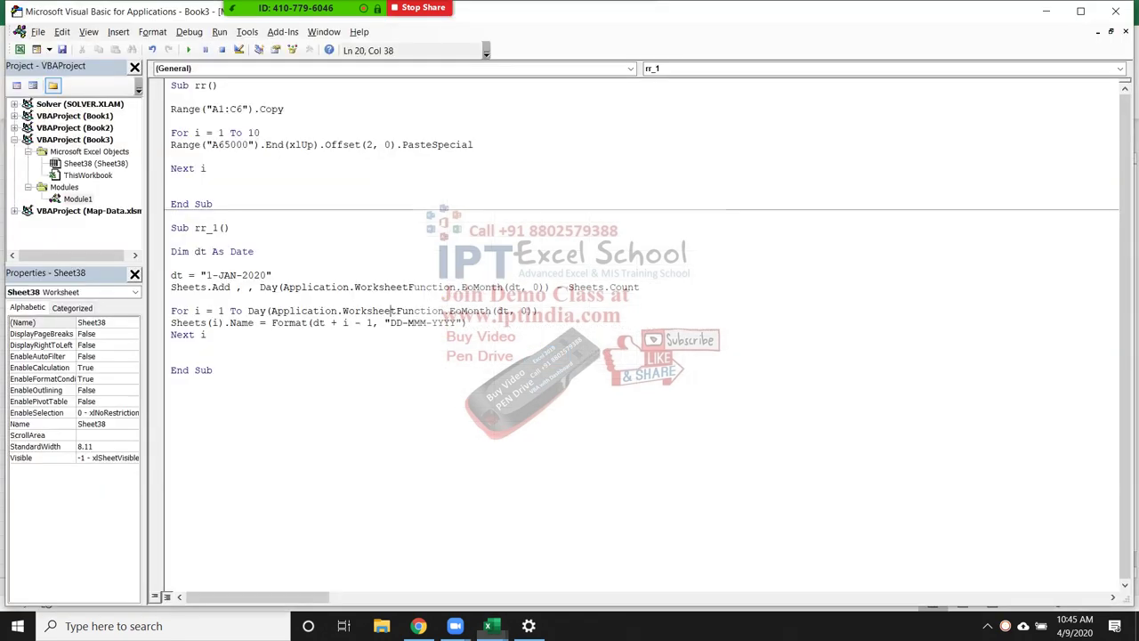
{"action": "left_click", "coordinate": [173, 299]}
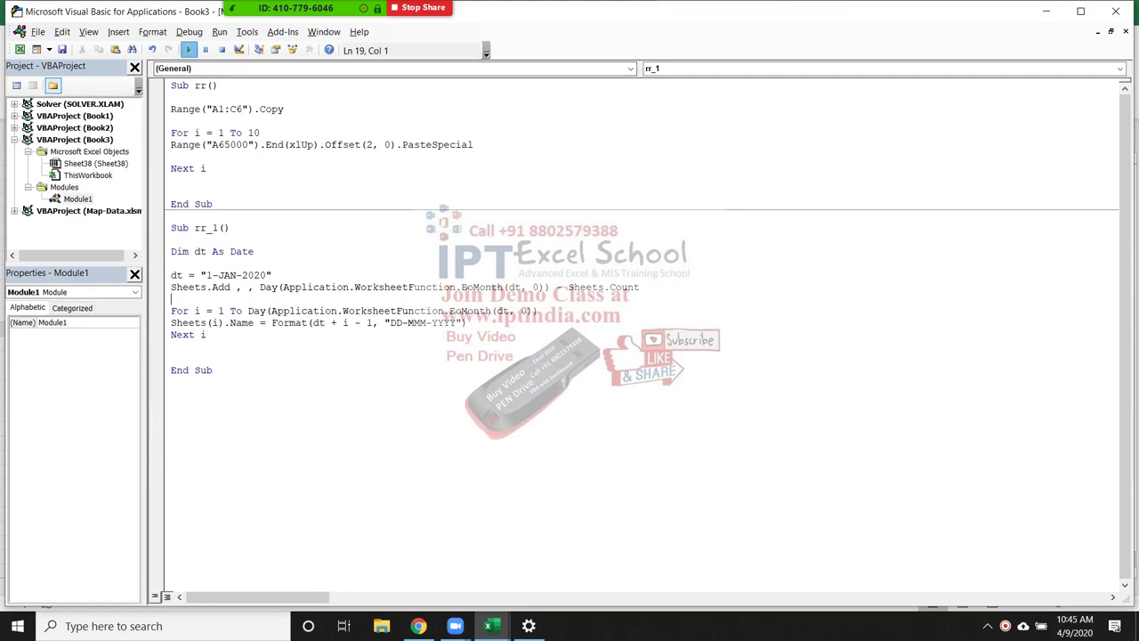
{"action": "left_click", "coordinate": [188, 49]}
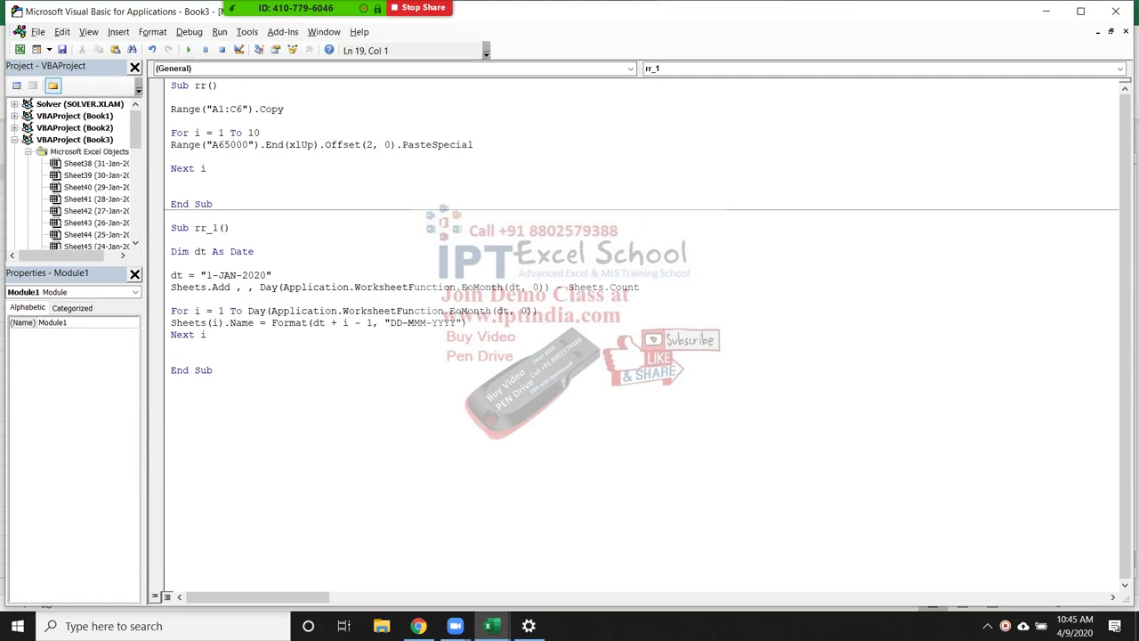
{"action": "key", "text": "alt+F11"}
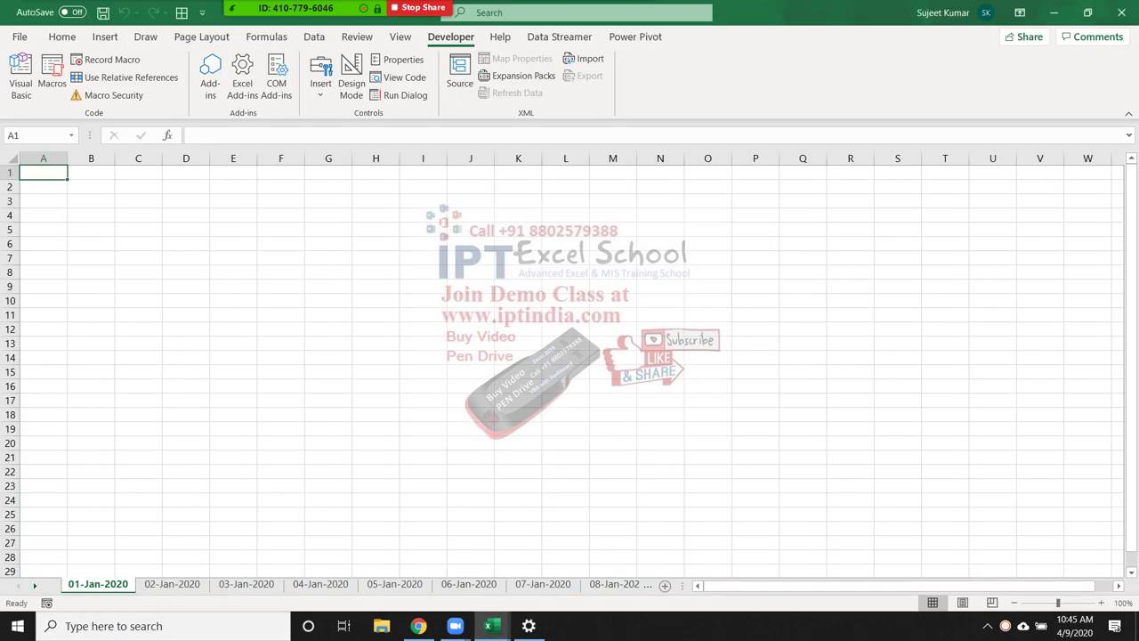
- Check the date sheets from 01-Jan-2020 onward, then select the loop variable i in the code
{"action": "key", "text": "ctrl+Page_Down"}
{"action": "key", "text": "ctrl+Page_Down"}
{"action": "key", "text": "ctrl+Page_Down"}
{"action": "key", "text": "ctrl+Page_Down"}
{"action": "key", "text": "ctrl+Page_Down"}
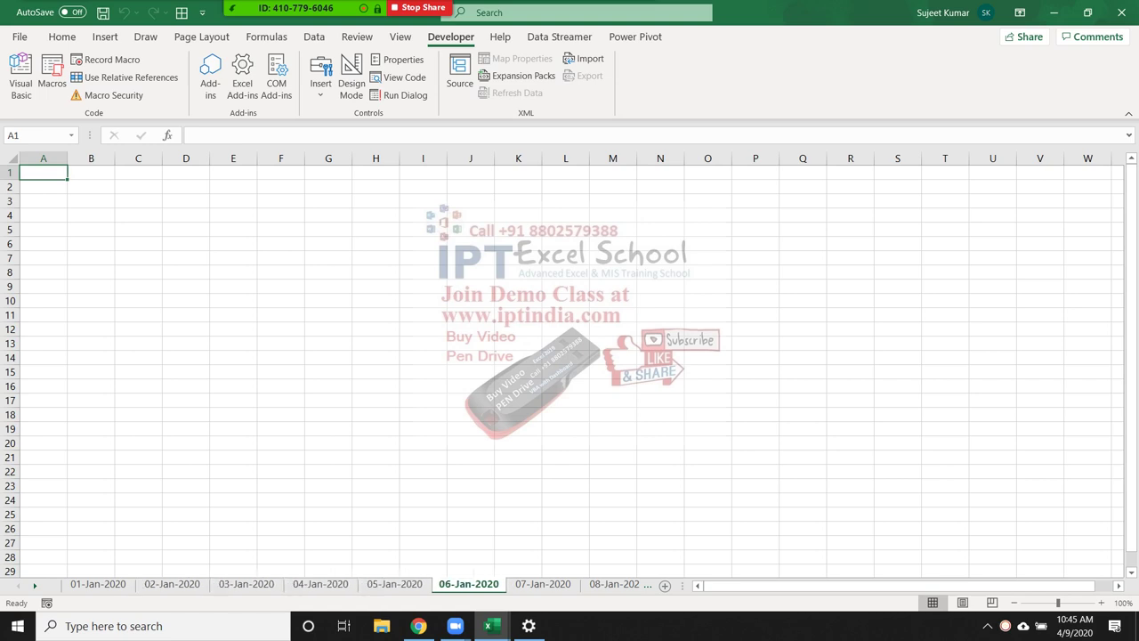
{"action": "key", "text": "ctrl+Page_Down"}
{"action": "key", "text": "ctrl+Page_Down"}
{"action": "key", "text": "ctrl+Page_Down"}
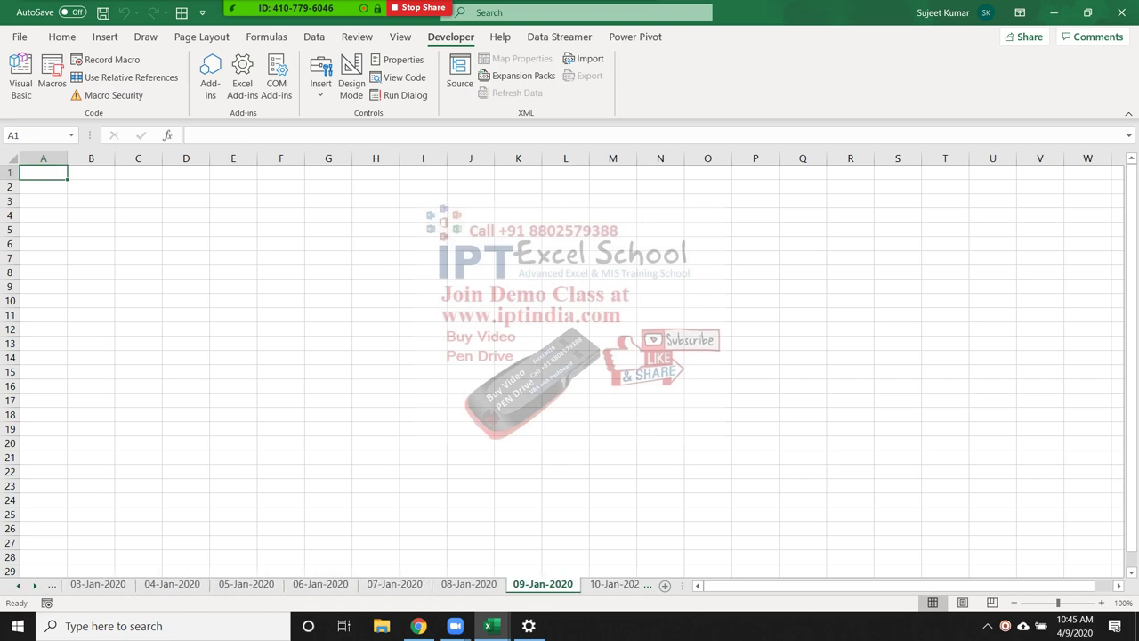
{"action": "key", "text": "alt+F11"}
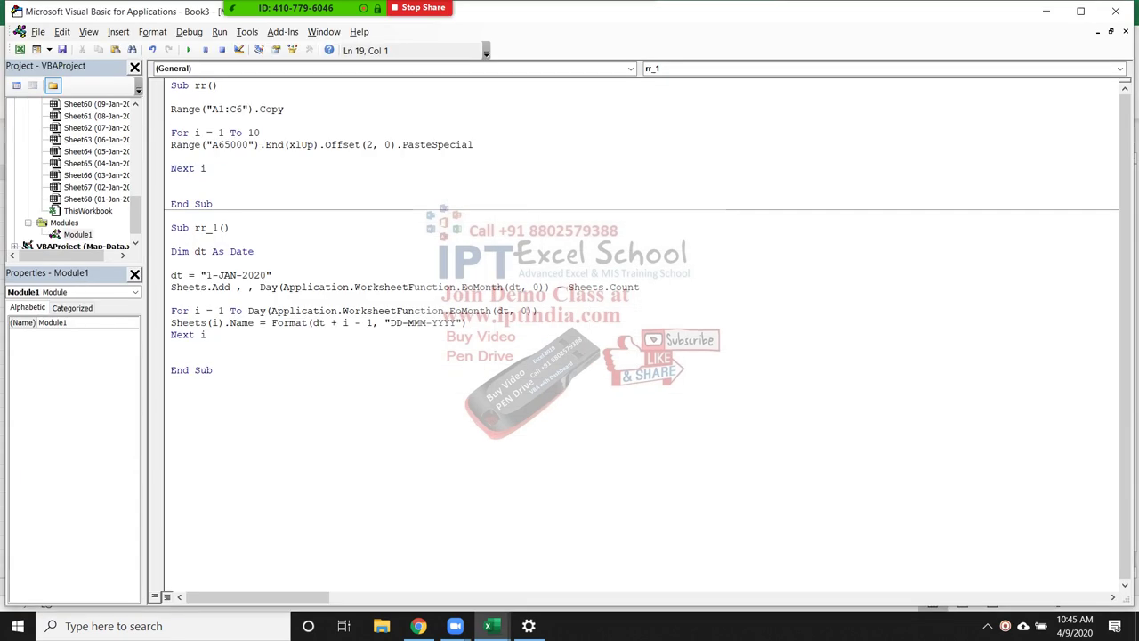
{"action": "double_click", "coordinate": [196, 311]}
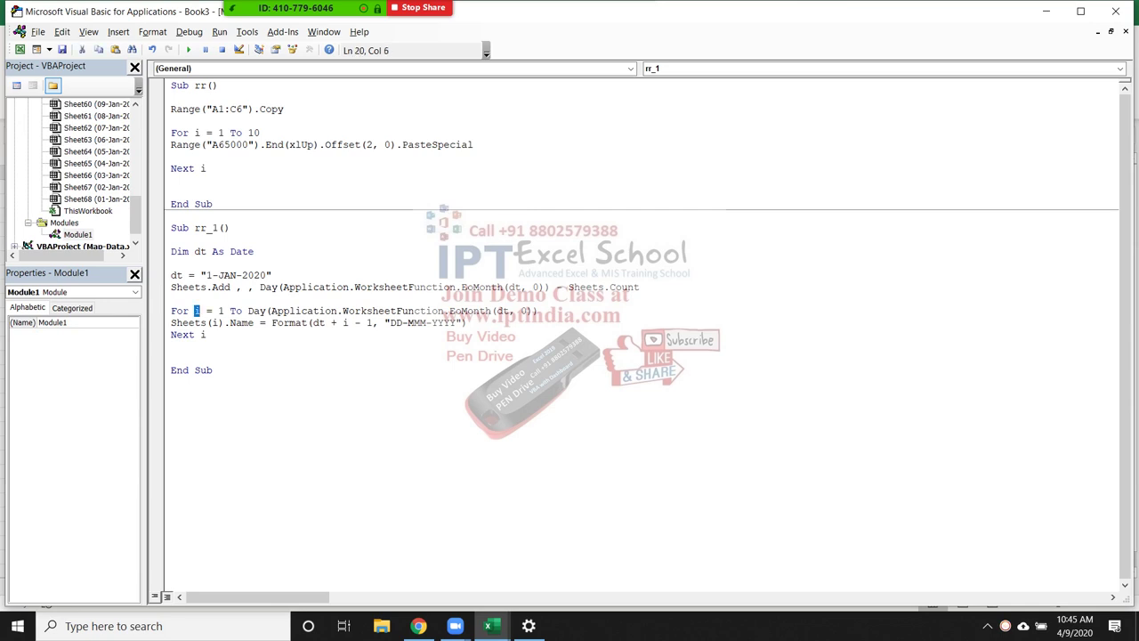
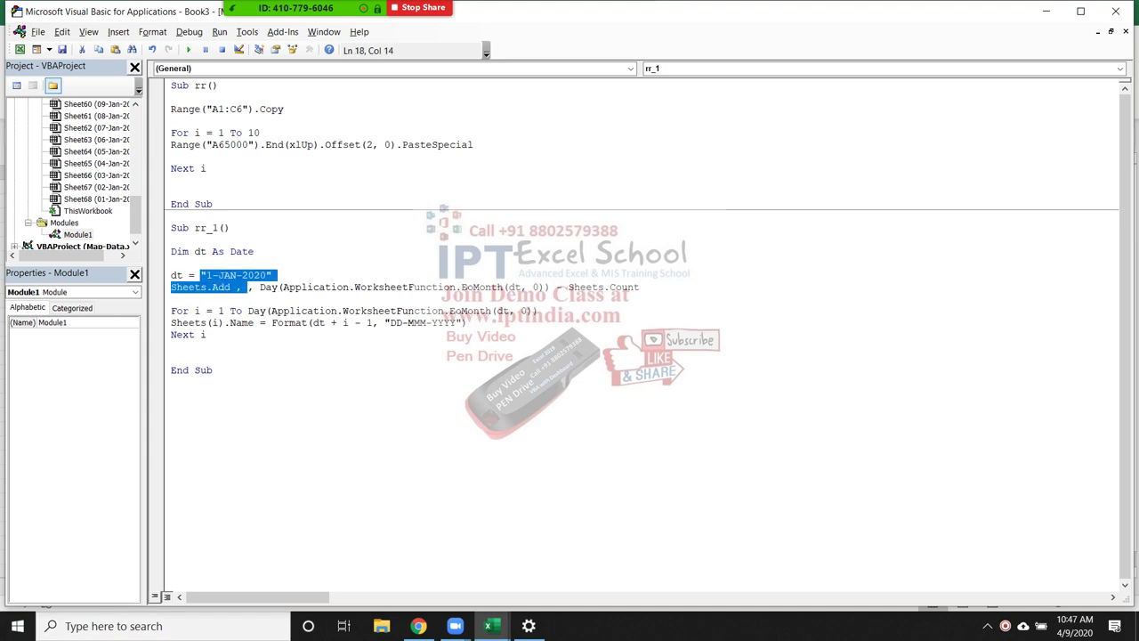
{"action": "left_click_drag", "start_coordinate": [200, 275], "coordinate": [272, 275]}
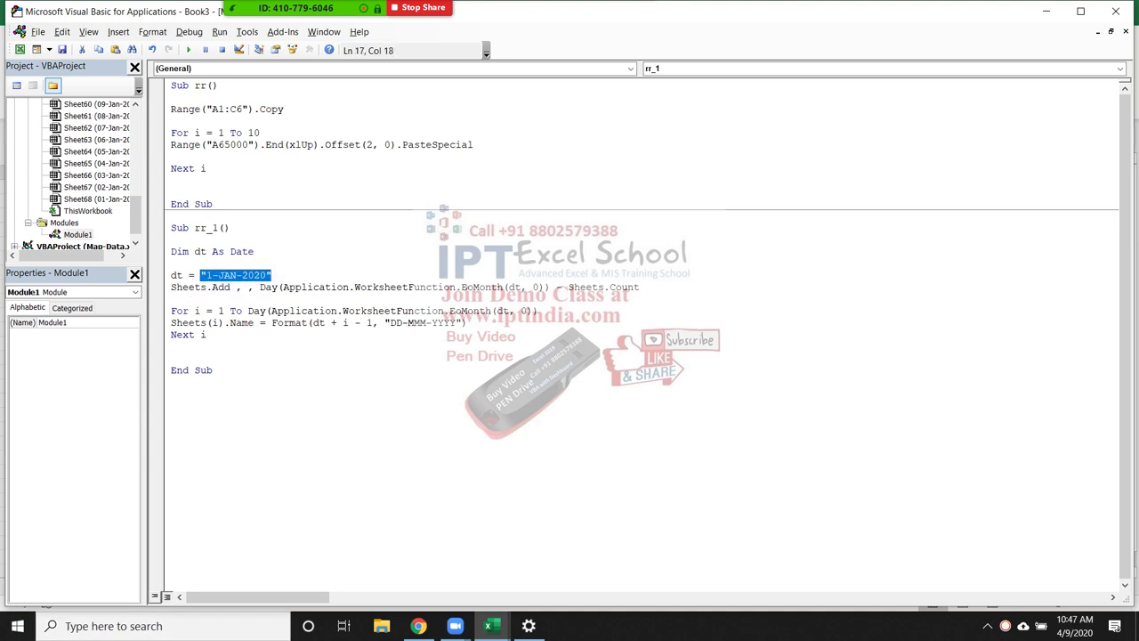
{"action": "left_click_drag", "start_coordinate": [281, 287], "coordinate": [550, 288]}
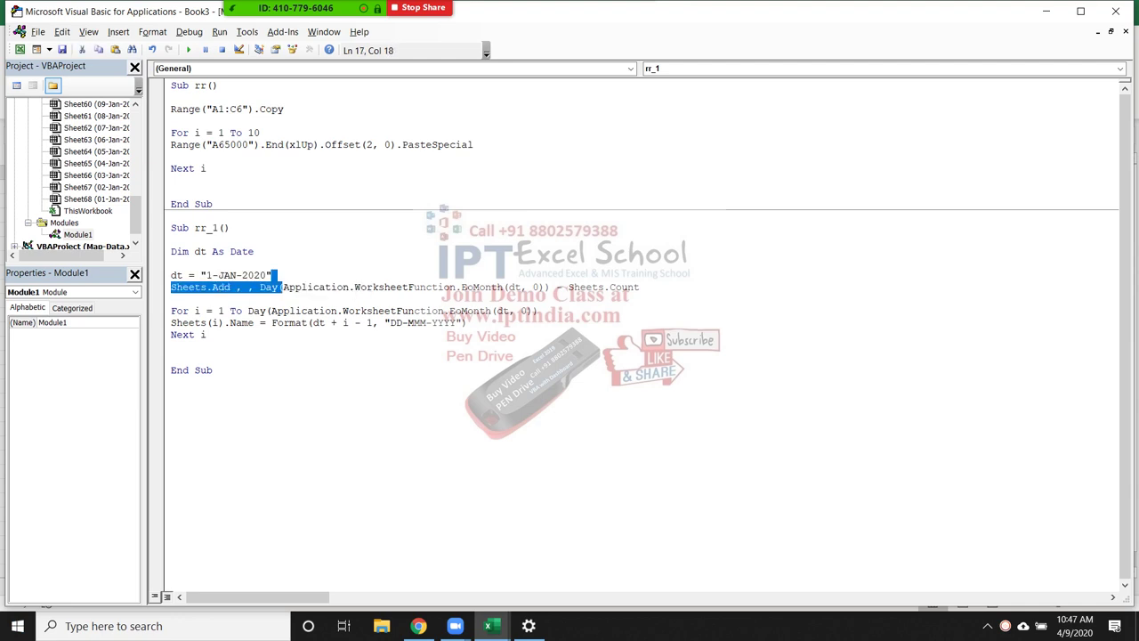
{"action": "key", "text": "shift+Left"}
{"action": "key", "text": "ctrl+c"}
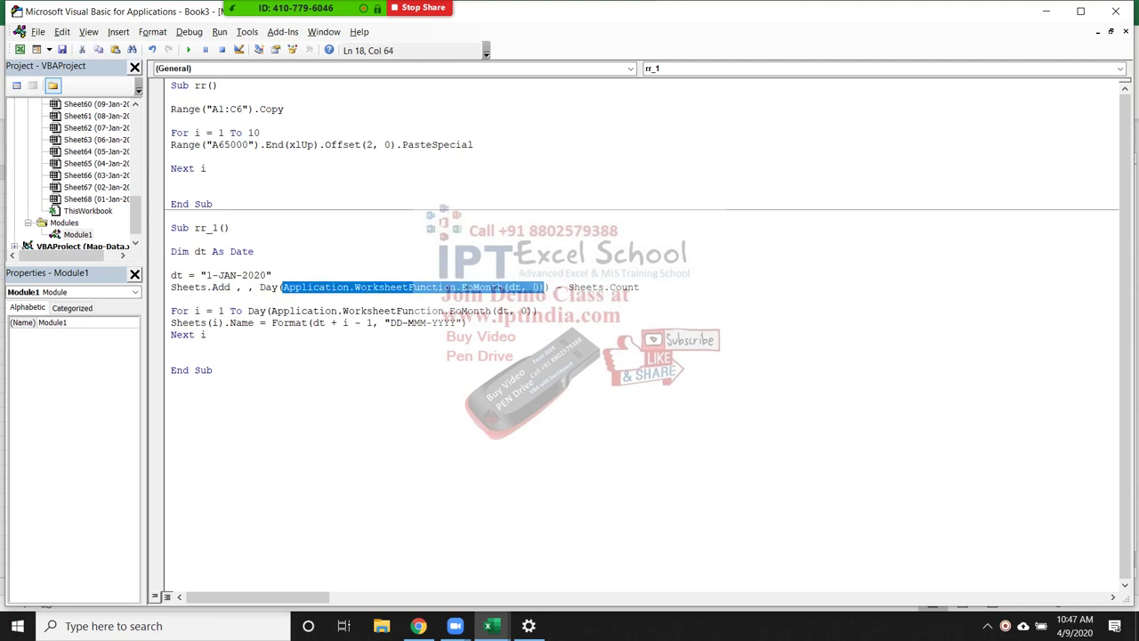
{"action": "left_click_drag", "start_coordinate": [201, 275], "coordinate": [272, 275]}
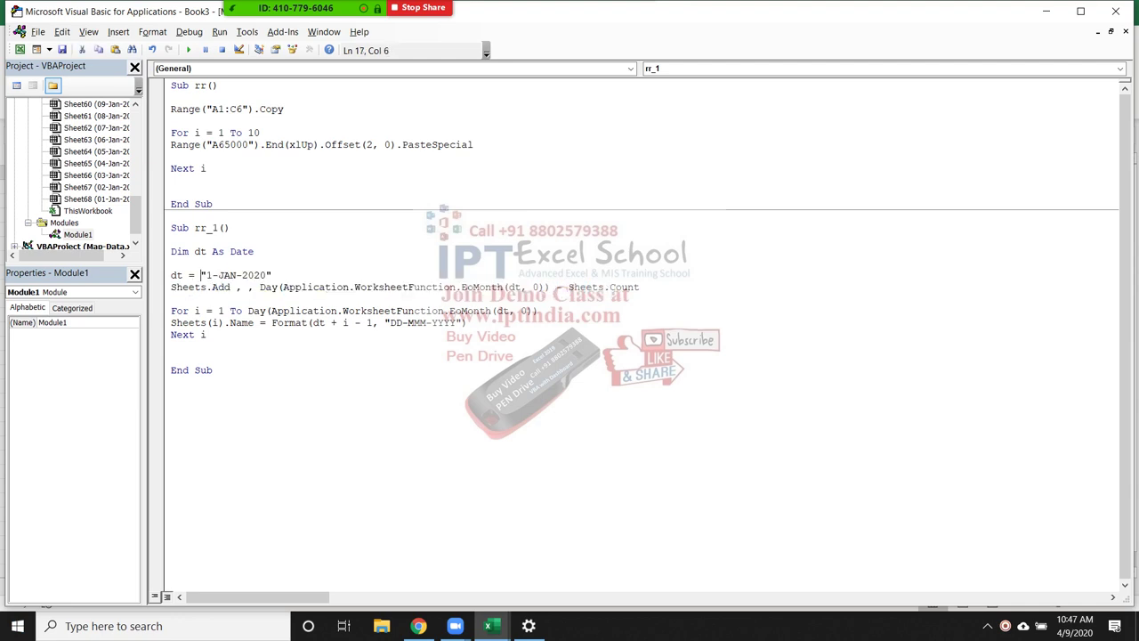
{"action": "key", "text": "ctrl+v"}
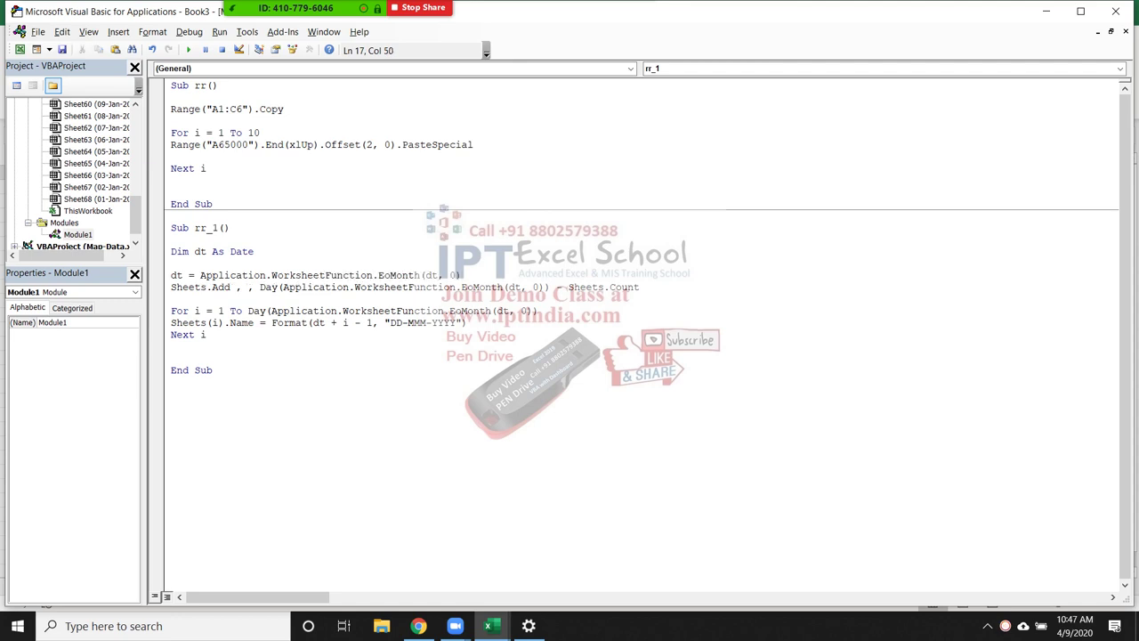
{"action": "key", "text": "Left"}
{"action": "key", "text": "shift+Left"}
{"action": "type", "text": "-1"}
{"action": "key", "text": "Left"}
{"action": "key", "text": "Left"}
{"action": "key", "text": "Left"}
{"action": "key", "text": "shift+Left"}
{"action": "key", "text": "shift+Left"}
{"action": "type", "text": "date"}
{"action": "key", "text": "End"}
{"action": "type", "text": "+"}
{"action": "type", "text": "1"}
{"action": "left_click", "coordinate": [172, 382]}
{"action": "left_click", "coordinate": [172, 358]}
{"action": "double_click", "coordinate": [399, 275]}
{"action": "double_click", "coordinate": [470, 275]}
{"action": "double_click", "coordinate": [437, 275]}
{"action": "left_click_drag", "start_coordinate": [485, 275], "coordinate": [504, 275]}
{"action": "key", "text": "ctrl+a"}
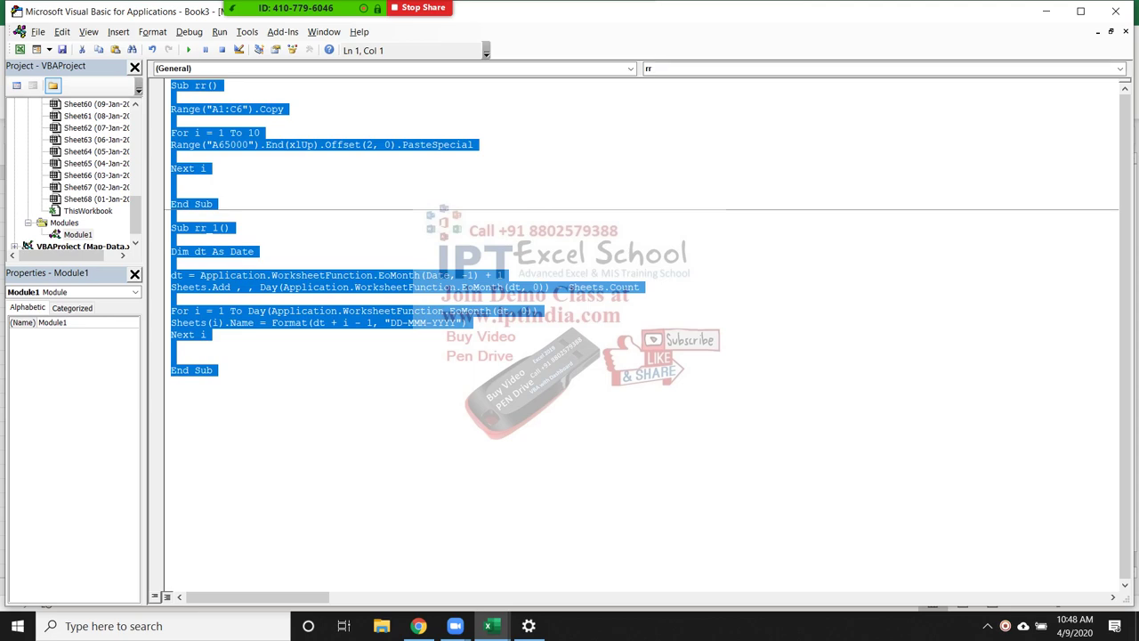
{"action": "left_click", "coordinate": [1047, 11]}
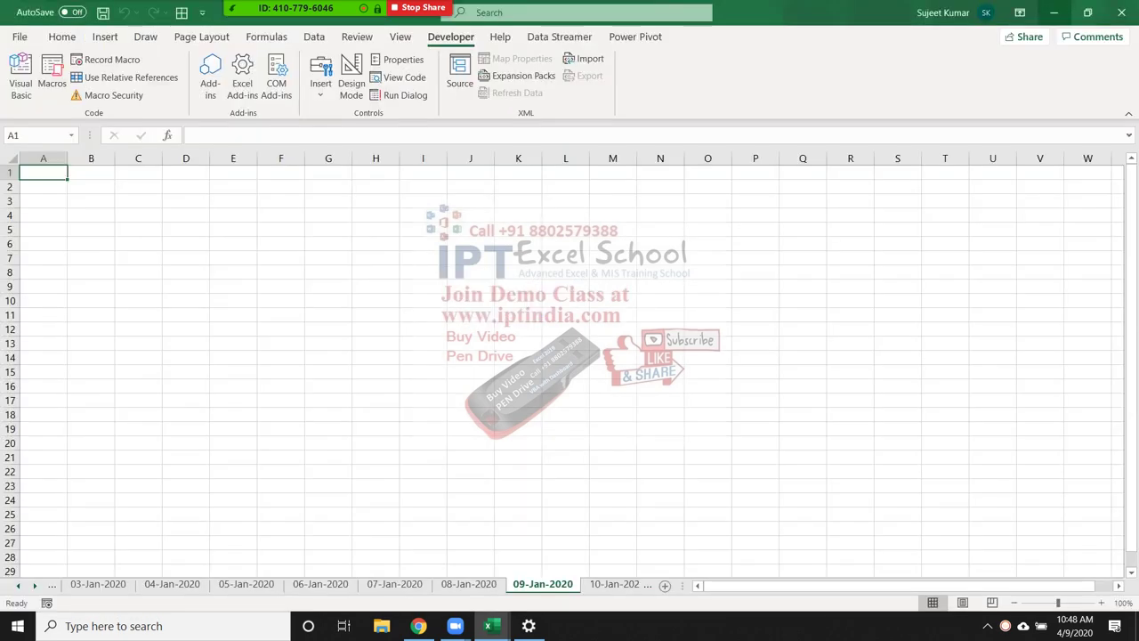
{"action": "left_click", "coordinate": [1054, 13]}
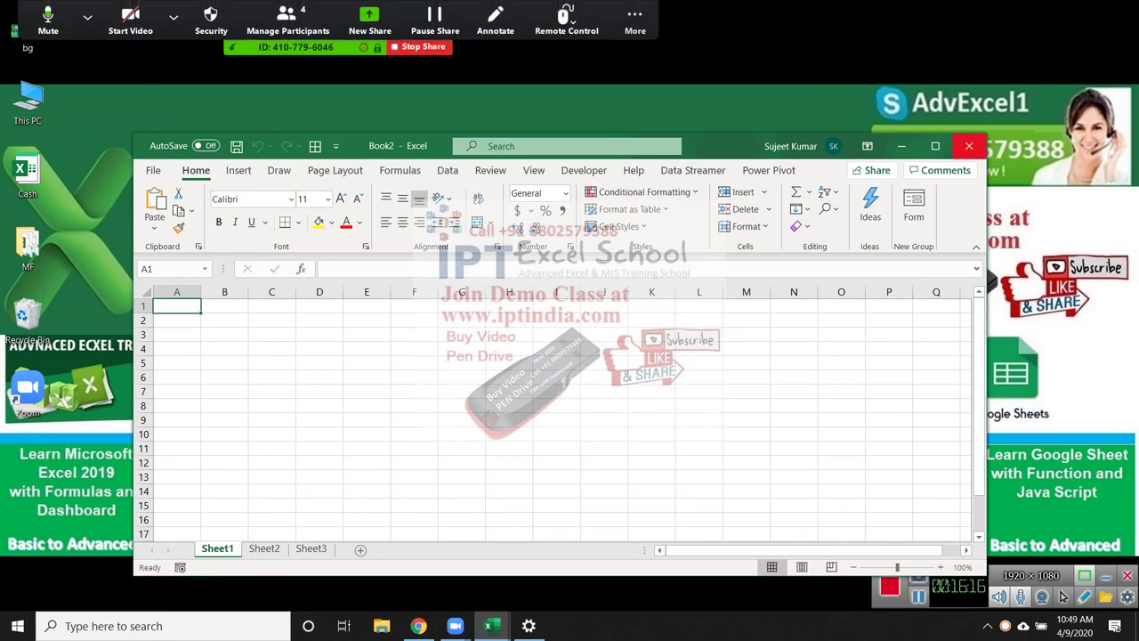
{"action": "left_click", "coordinate": [901, 146]}
{"action": "left_click", "coordinate": [285, 18]}
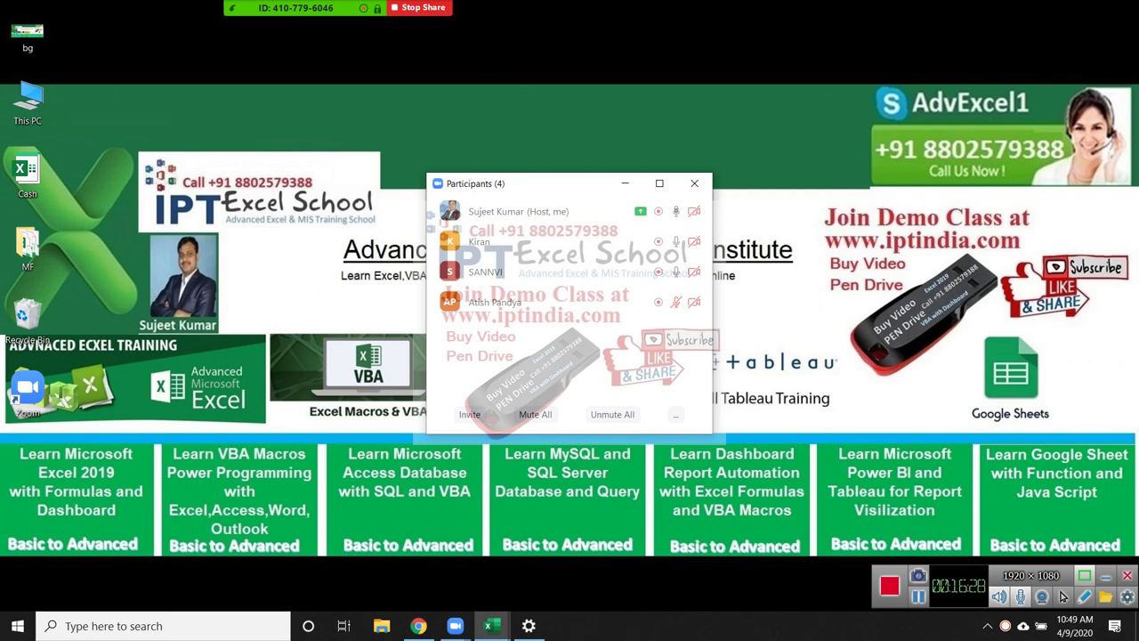
{"action": "mouse_move", "coordinate": [338, 9]}
{"action": "left_click", "coordinate": [694, 184]}
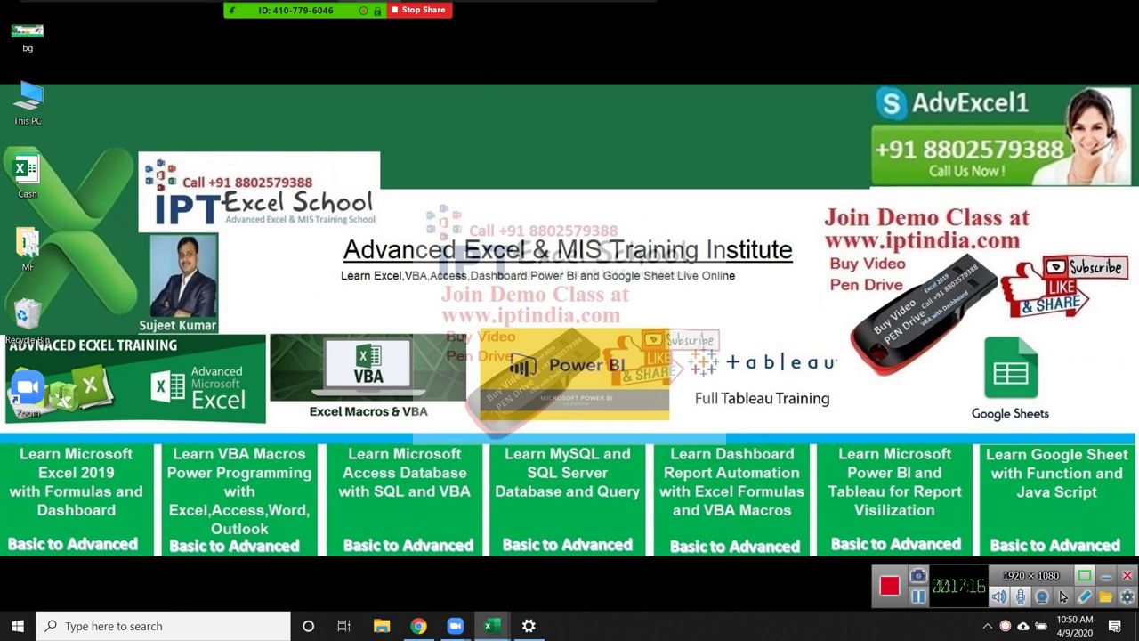
{"action": "left_click", "coordinate": [635, 18]}
{"action": "left_click", "coordinate": [658, 214]}
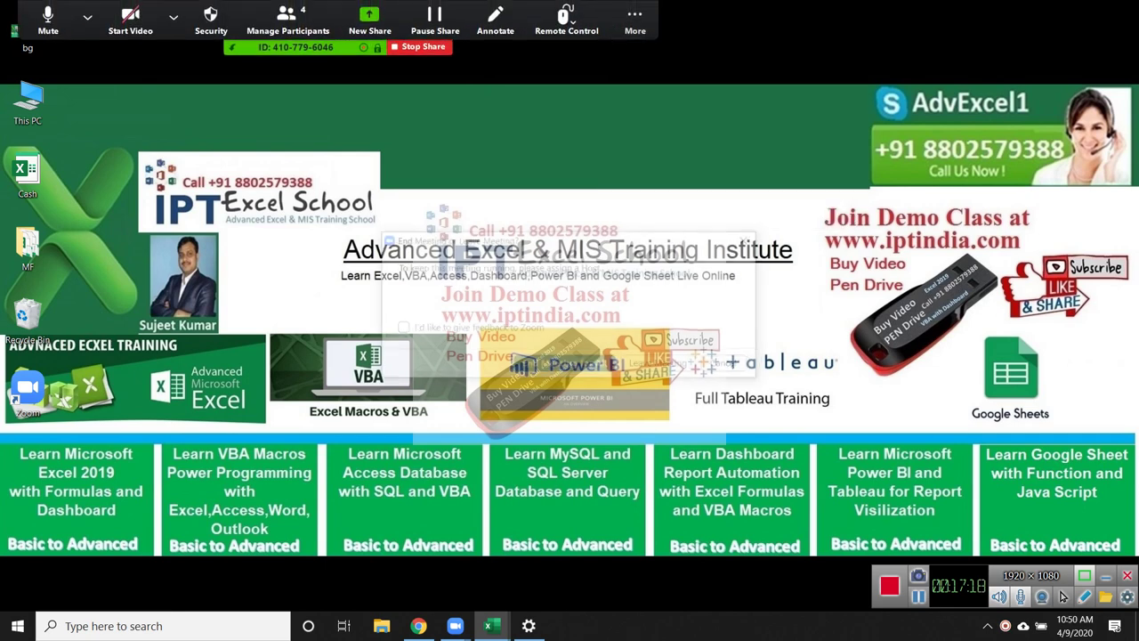
{"action": "left_click", "coordinate": [546, 364]}
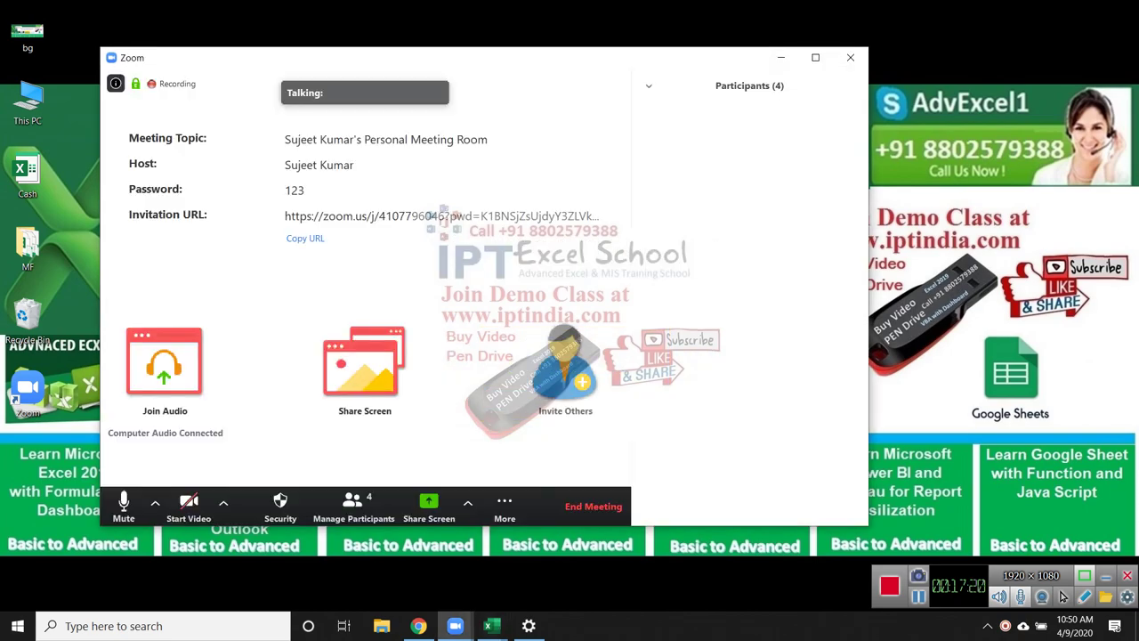